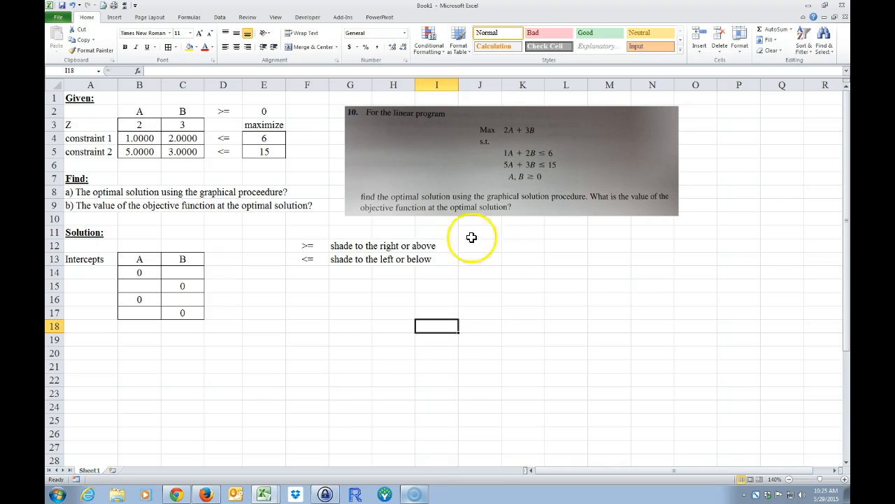
Compare the variables, objective coefficients and constraint coefficients in the given table with the pictured linear program.
drag(397, 160, 373, 160)
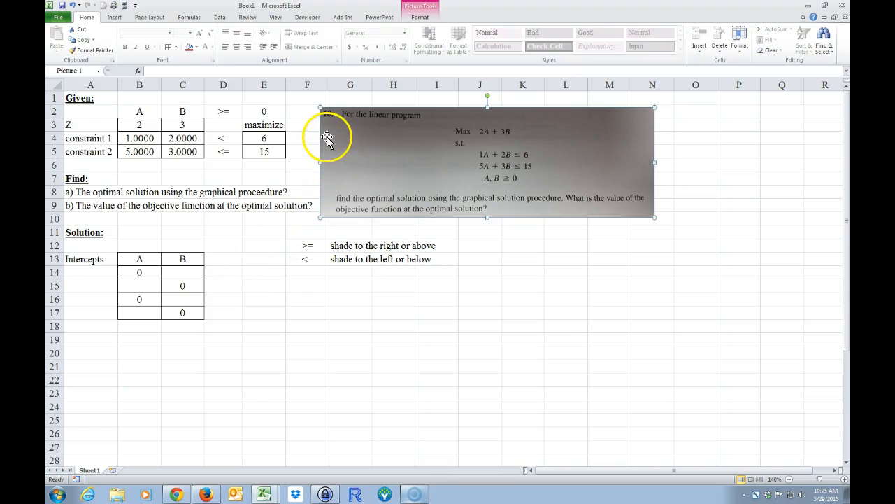
drag(328, 139, 354, 141)
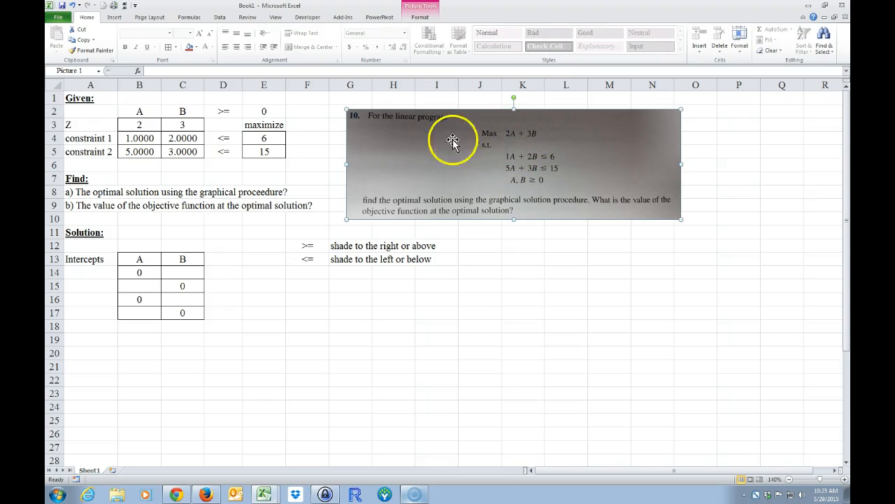
click(137, 112)
click(183, 112)
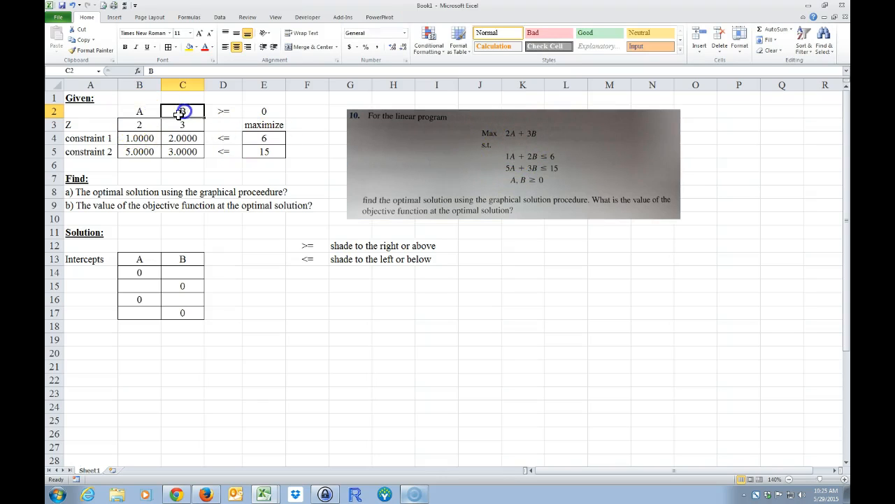
click(140, 126)
drag(140, 125, 170, 124)
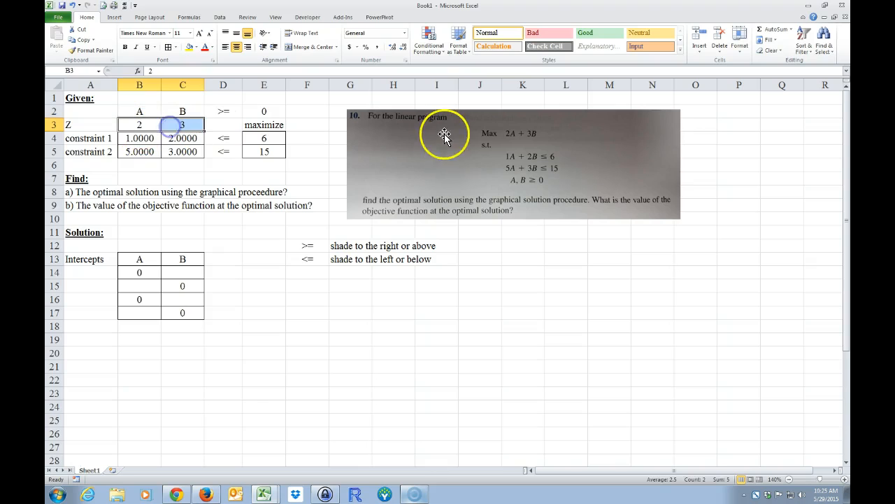
drag(149, 139, 175, 153)
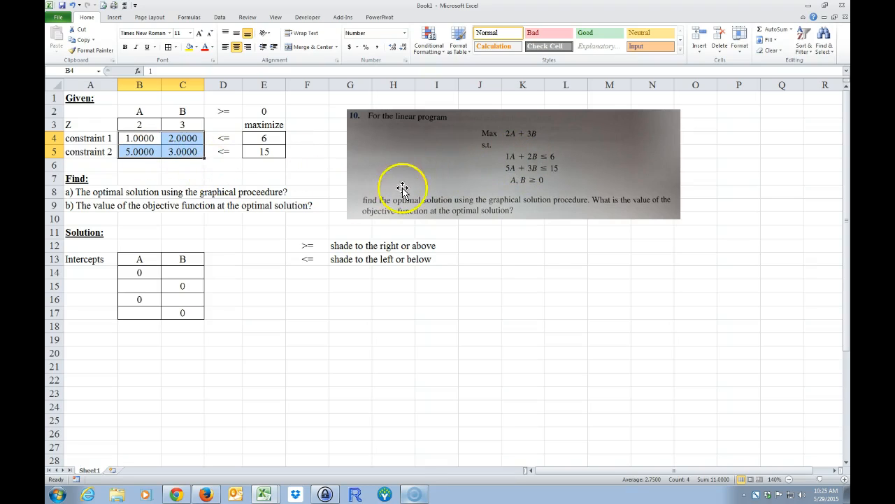
drag(139, 110, 294, 111)
click(293, 112)
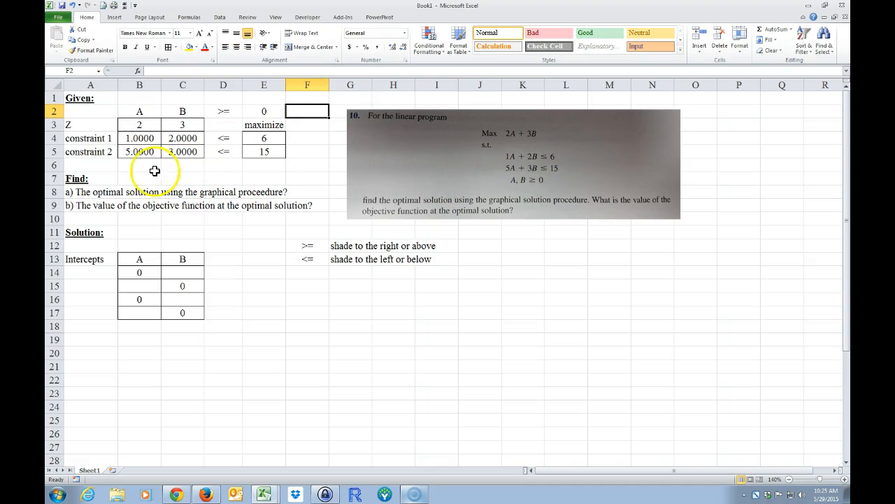
click(131, 175)
Move the problem statement picture out of the working area to around column R.
drag(359, 140, 832, 124)
click(321, 379)
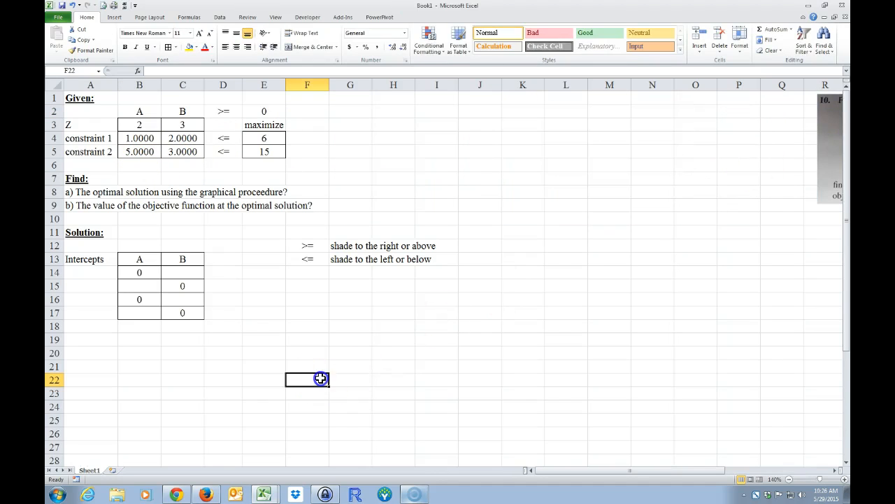
scroll(266, 334, down, 1)
scroll(266, 334, up, 1)
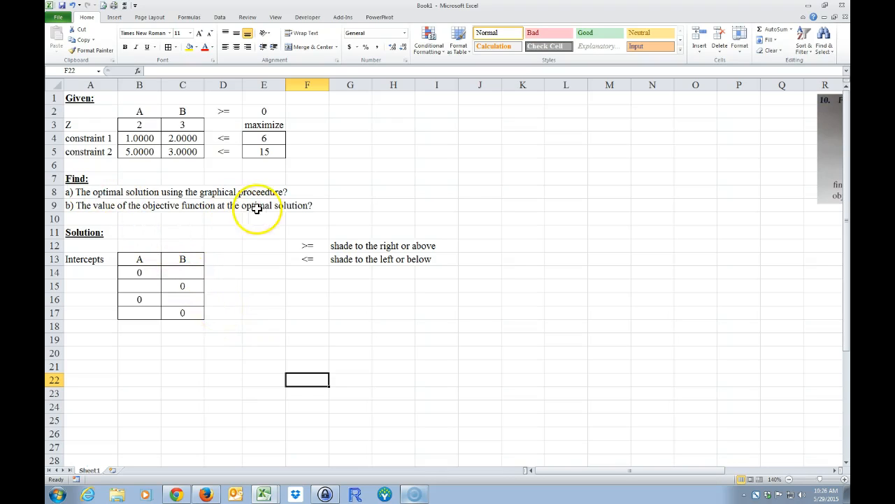
Copy the "constraint 1" label from A4 into A14 beside the intercepts table.
click(179, 273)
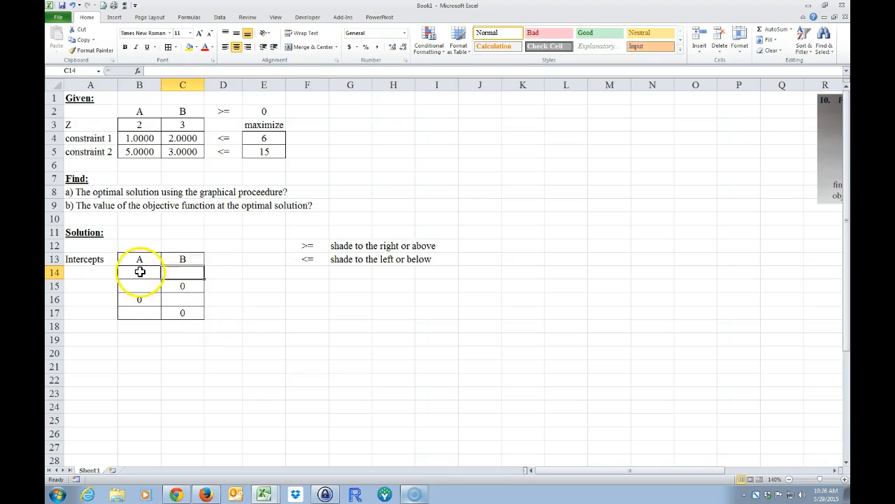
drag(76, 139, 262, 139)
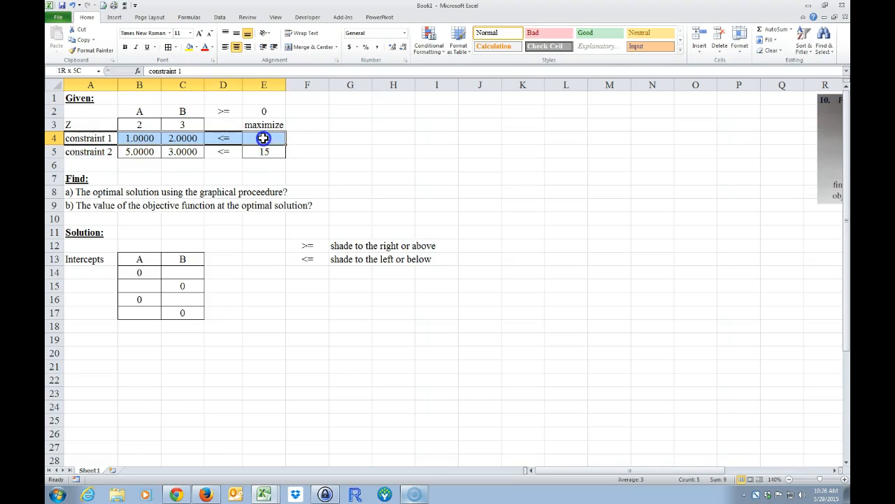
click(88, 138)
right_click(89, 139)
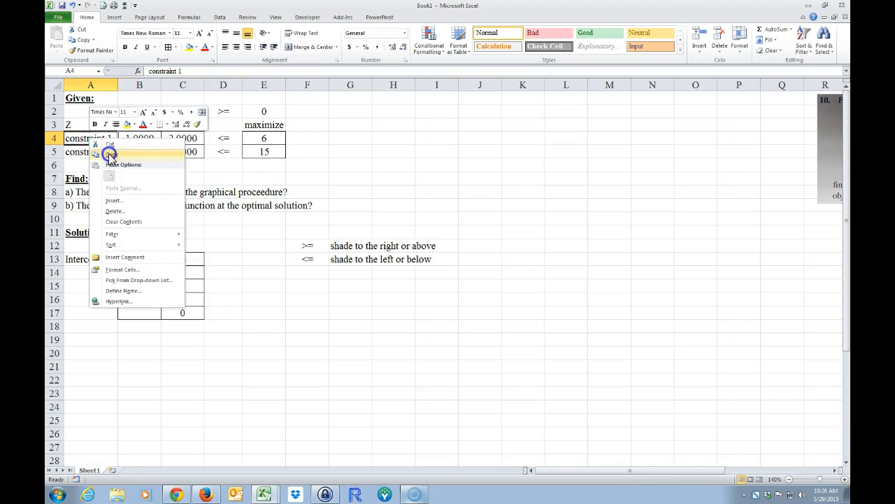
click(109, 155)
click(60, 273)
right_click(85, 274)
click(106, 312)
click(139, 379)
click(77, 328)
Calculate constraint 1's B intercept in C14 with the formula =E4/C4.
click(179, 272)
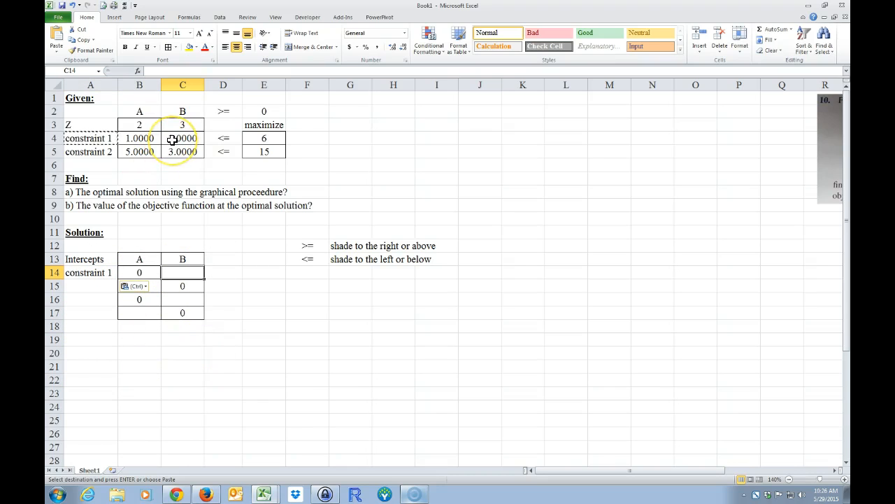
text(=)
click(261, 141)
text(/)
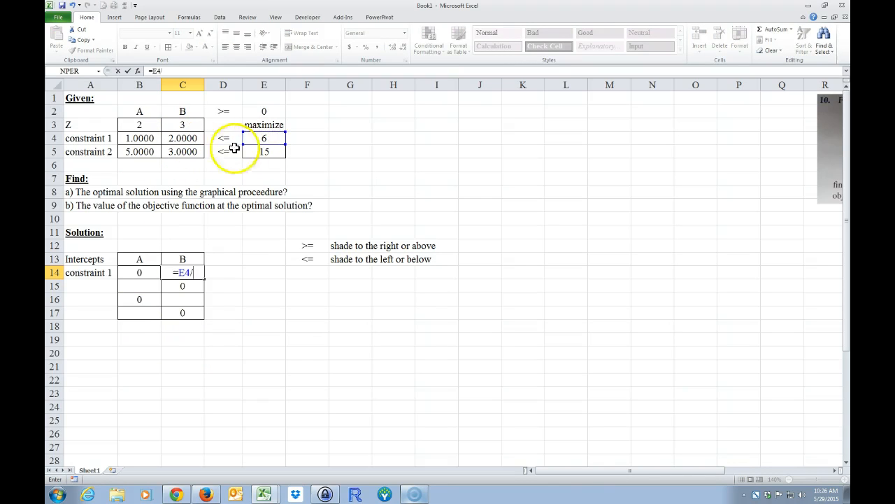
click(183, 138)
key(Return)
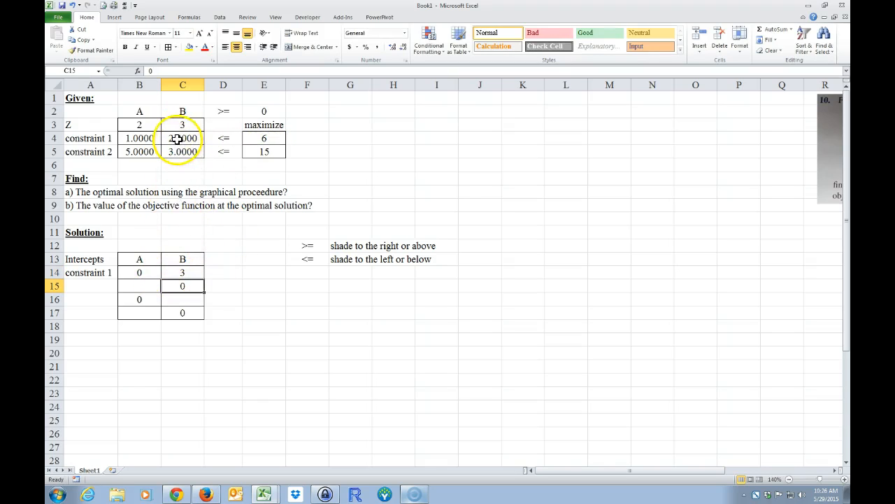
Calculate constraint 1's A intercept in B15 with the formula =E4/B4.
click(137, 285)
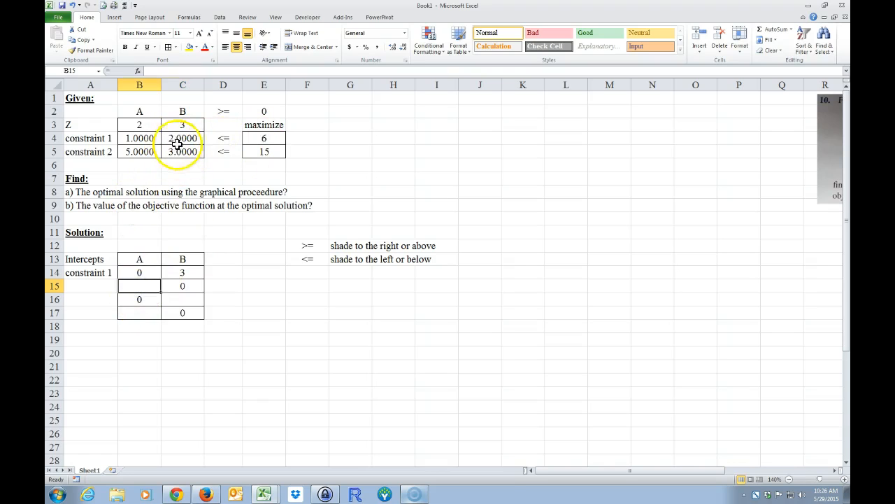
text(=)
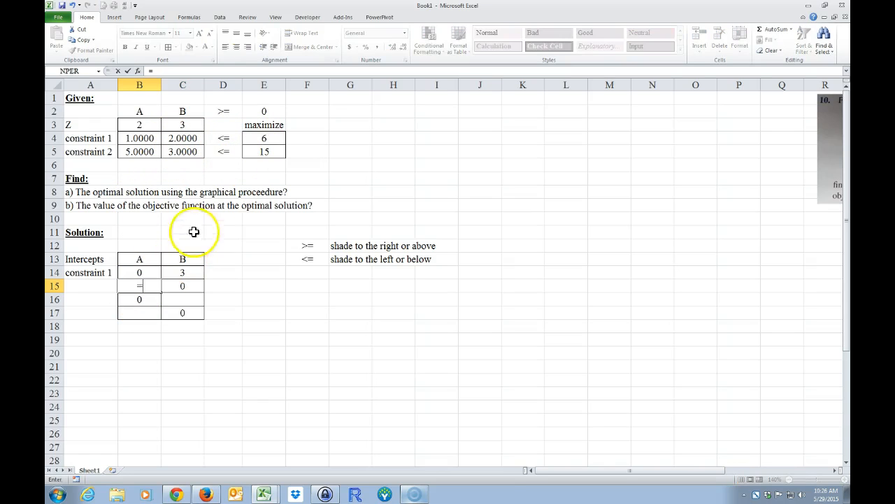
click(261, 138)
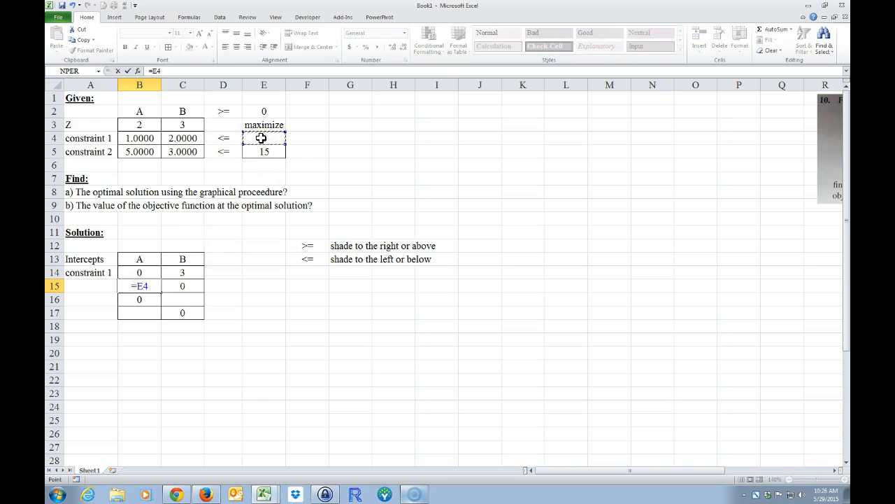
text(/)
click(138, 136)
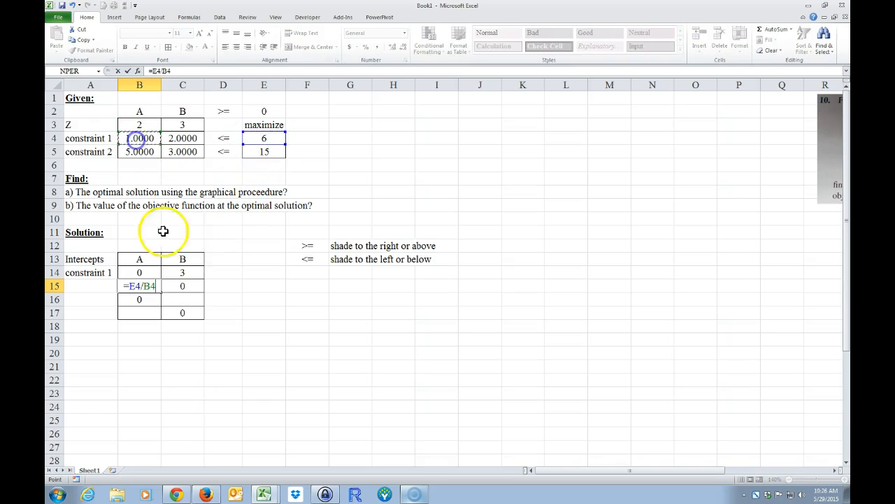
key(Return)
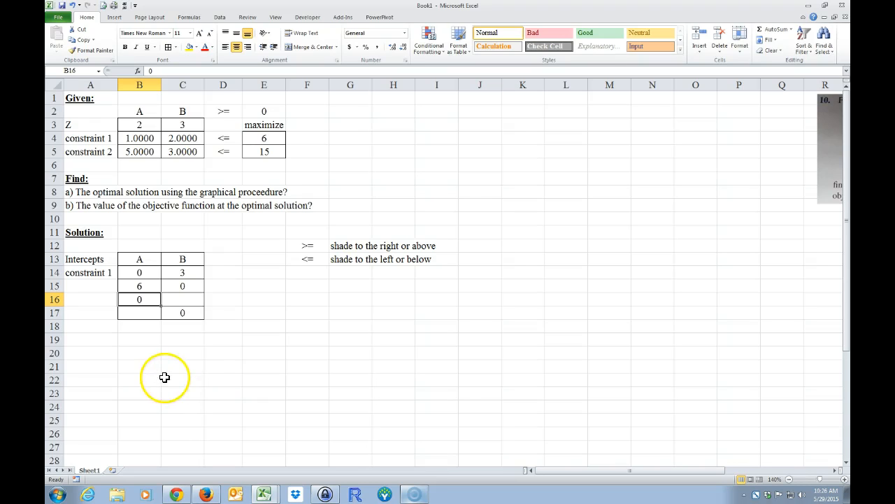
Calculate constraint 2's B intercept in C16 with the formula =E5/C5.
click(180, 300)
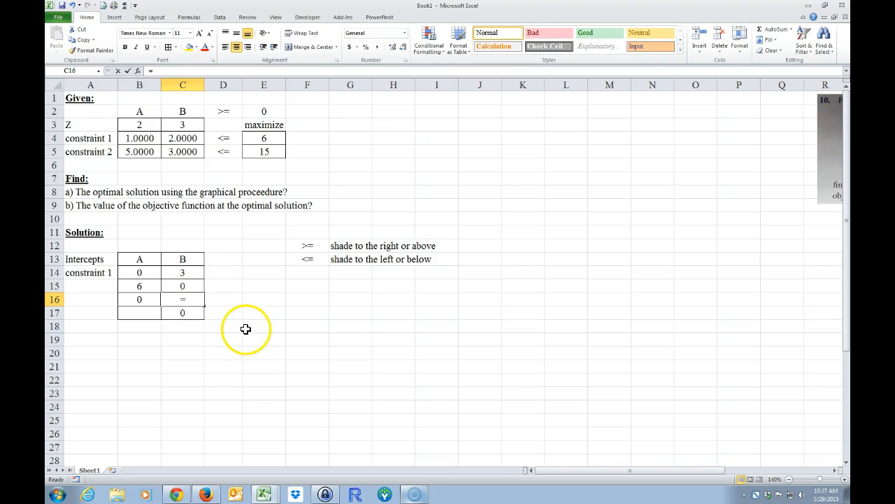
click(264, 153)
text(/)
click(183, 151)
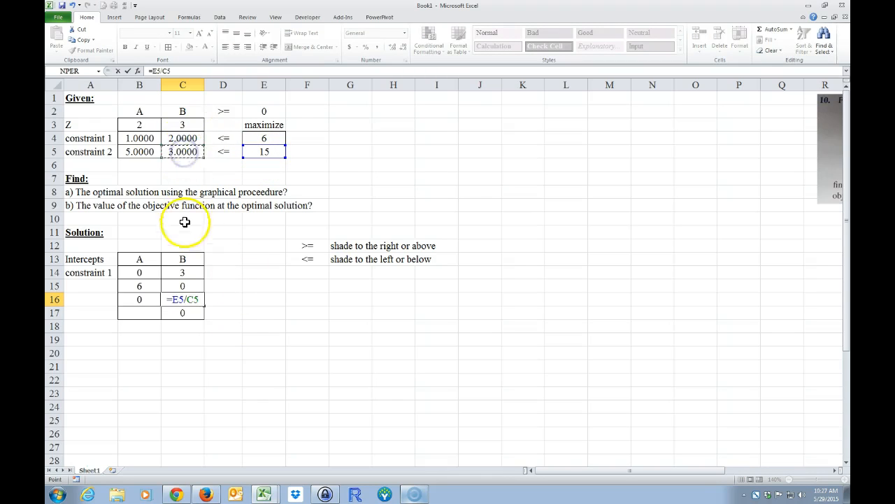
key(Return)
Calculate constraint 2's A intercept in B17 with the formula =E5/B5.
click(140, 312)
text(=)
click(267, 151)
text(/)
click(145, 152)
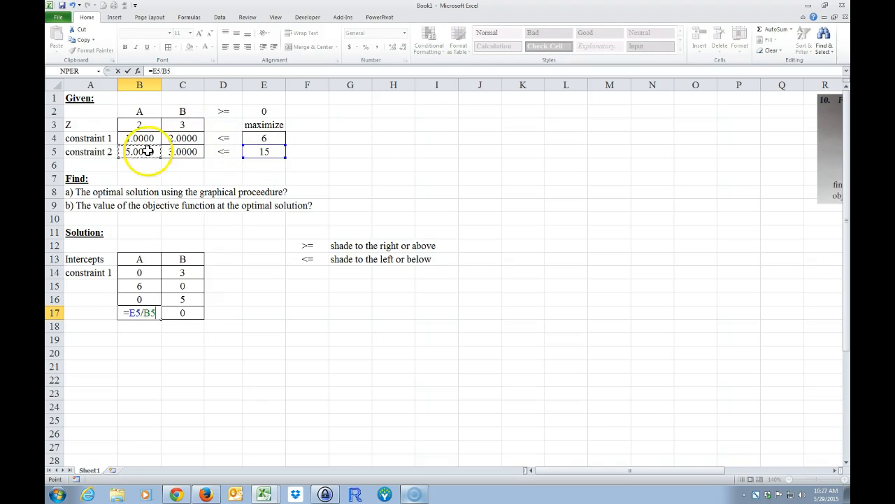
key(Return)
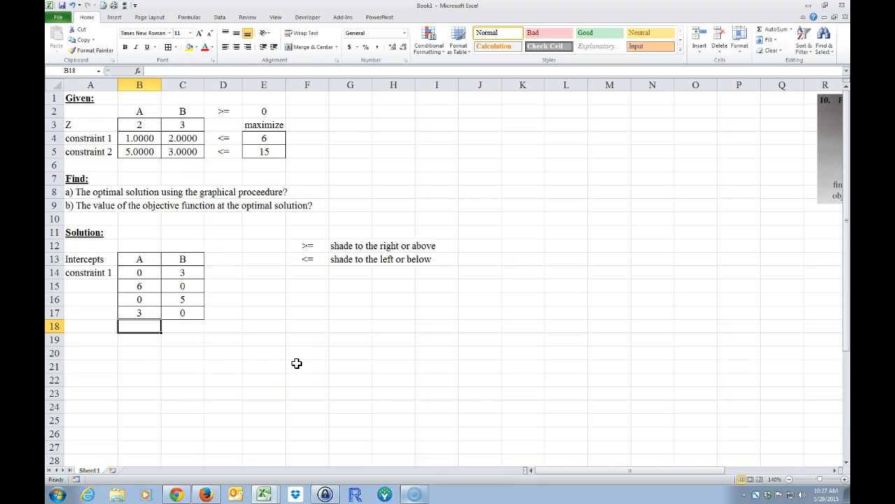
Move the shading rule notes from F12:G13 to G5:H6.
drag(316, 241, 350, 263)
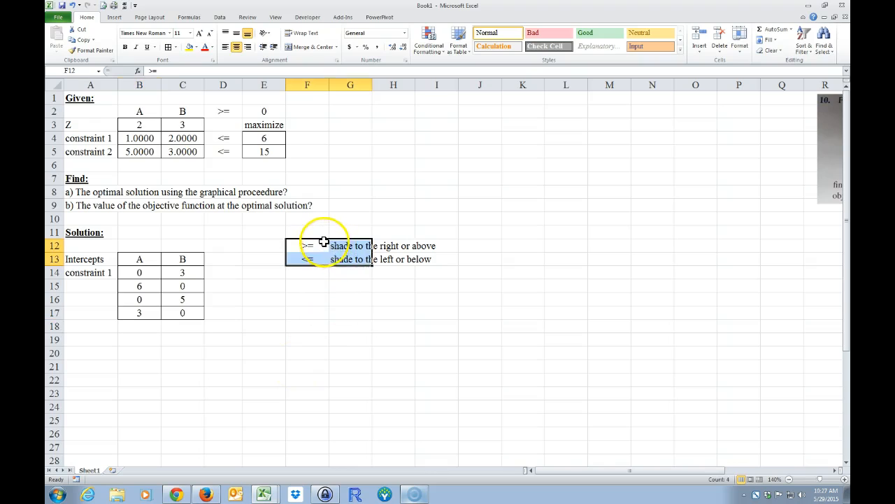
mouse_move(322, 236)
mouse_down()
mouse_move(340, 231)
mouse_move(281, 231)
mouse_move(368, 203)
mouse_move(372, 184)
mouse_move(358, 157)
mouse_up()
click(320, 285)
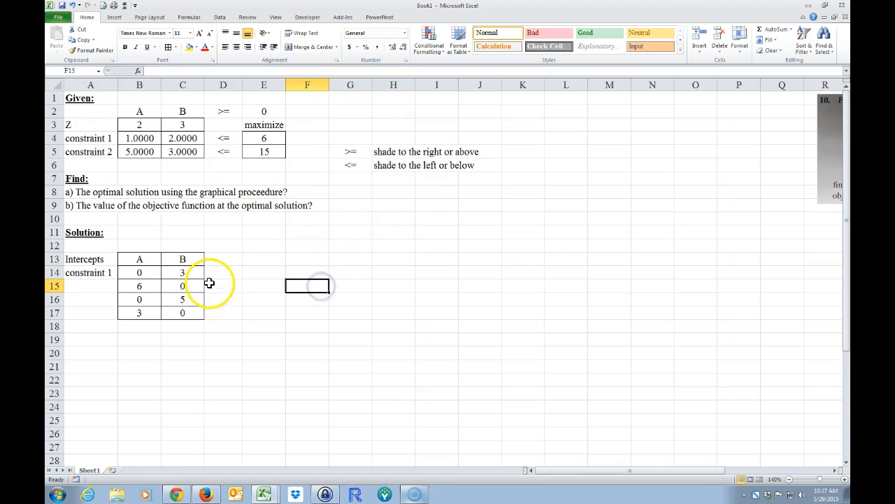
Copy the "constraint 2" label from A5 into A16 beside the intercepts table.
click(142, 272)
click(90, 151)
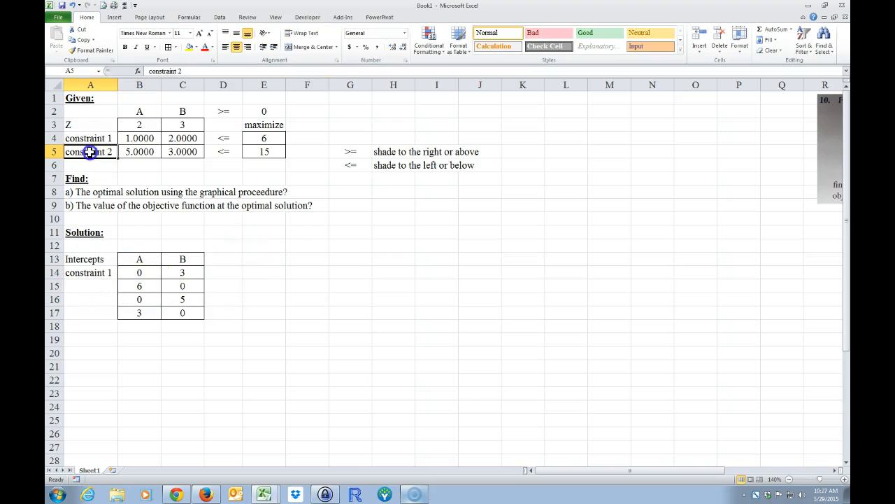
right_click(91, 152)
click(112, 168)
click(84, 299)
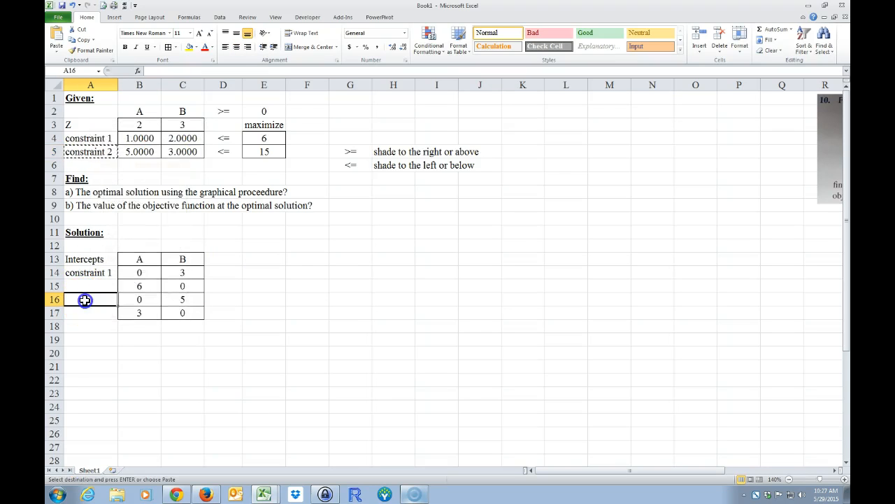
right_click(84, 300)
click(107, 338)
click(300, 340)
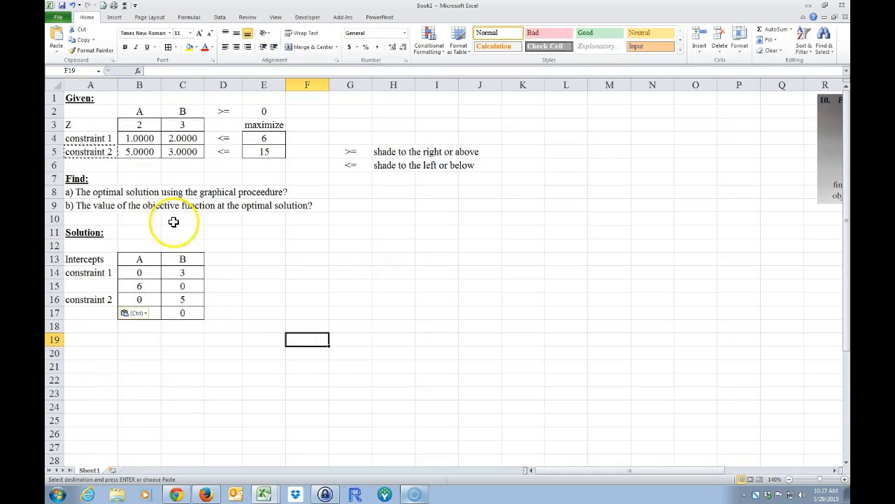
click(212, 329)
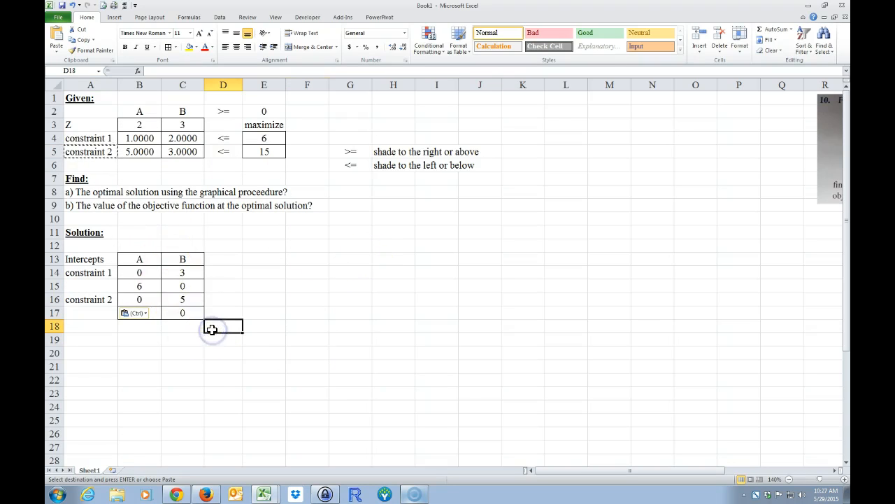
Plot B14:C15 as a scatter chart with straight lines and markers, switch its rows and columns, and place it below row 10.
drag(139, 272, 171, 285)
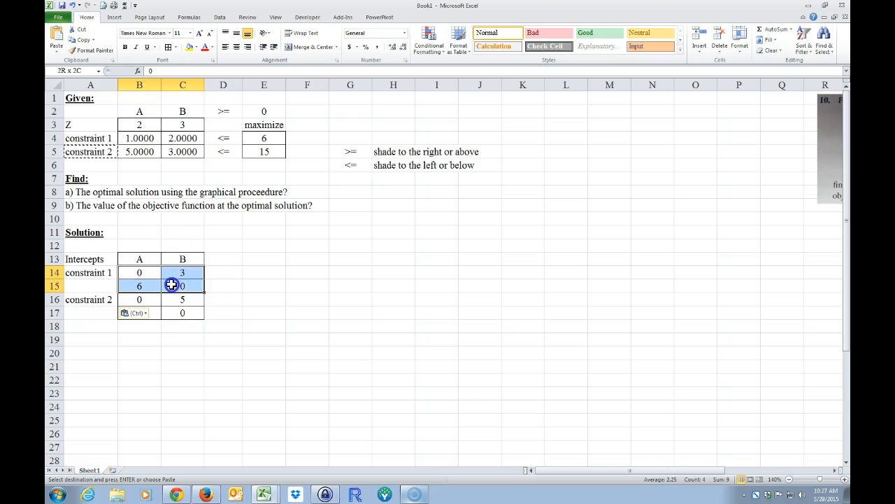
click(116, 17)
click(326, 46)
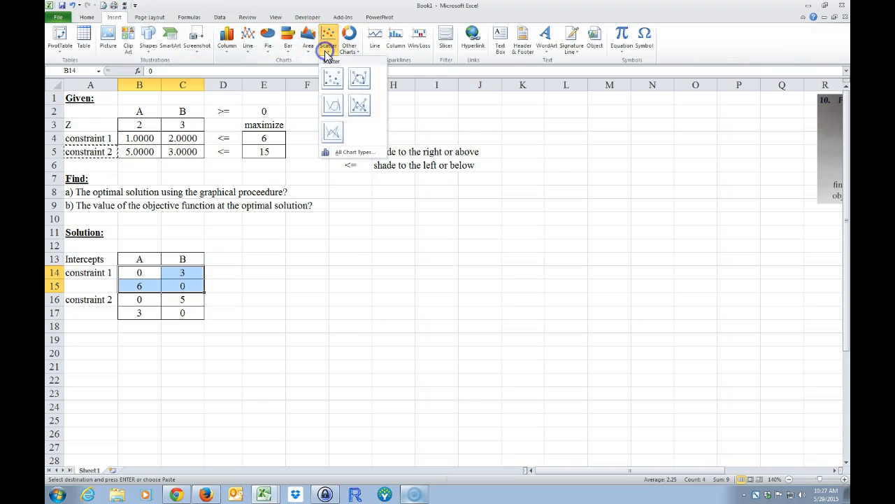
click(357, 107)
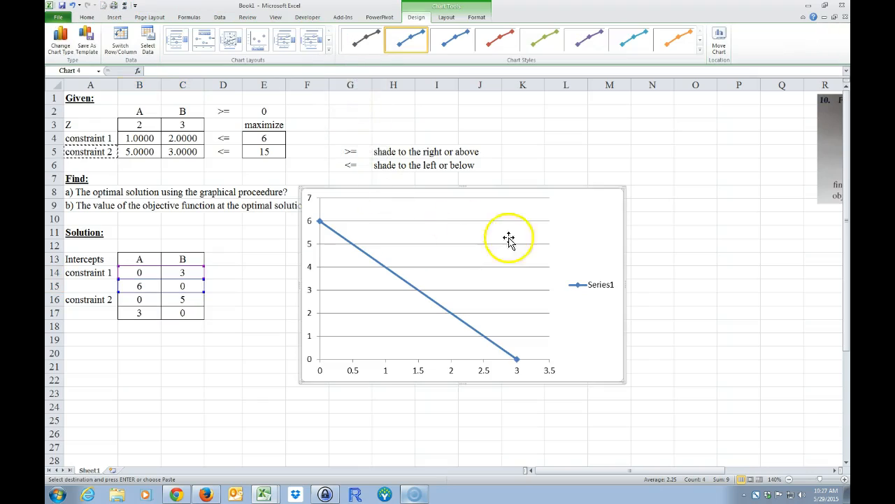
click(121, 42)
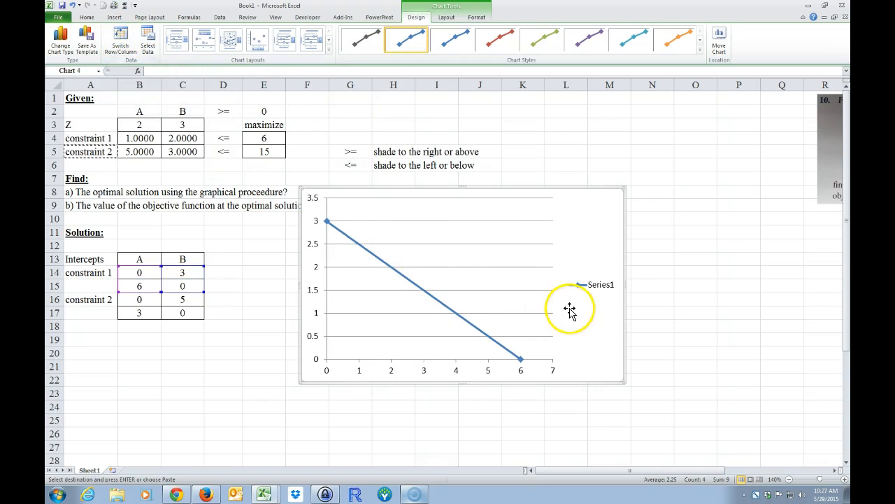
drag(585, 240, 584, 275)
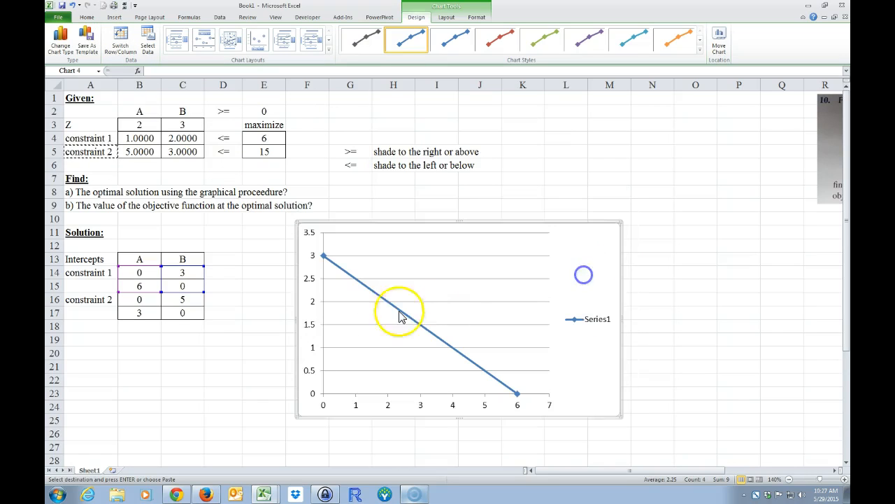
Add a horizontal axis title below the chart's axis and link it to the A heading in cell B13.
click(444, 19)
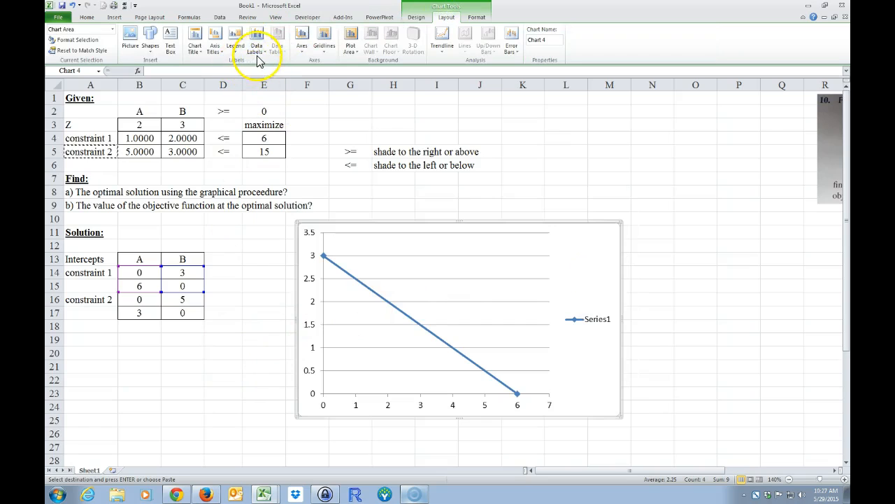
click(215, 52)
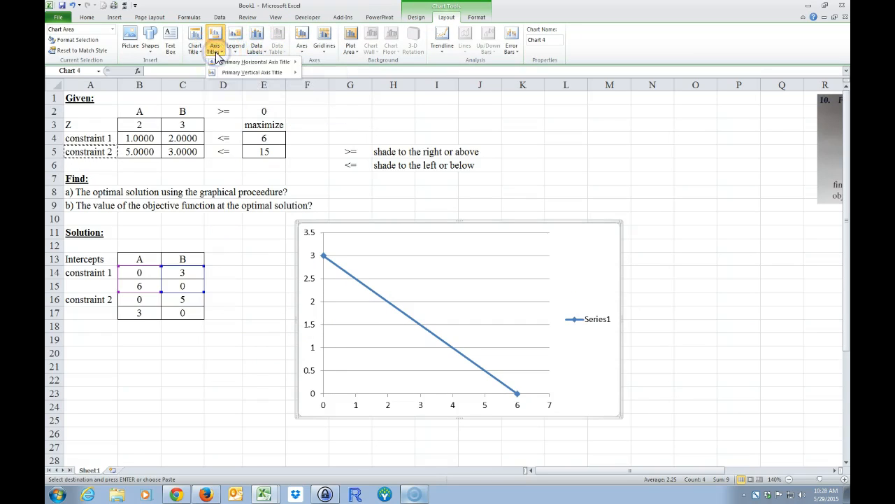
mouse_move(236, 66)
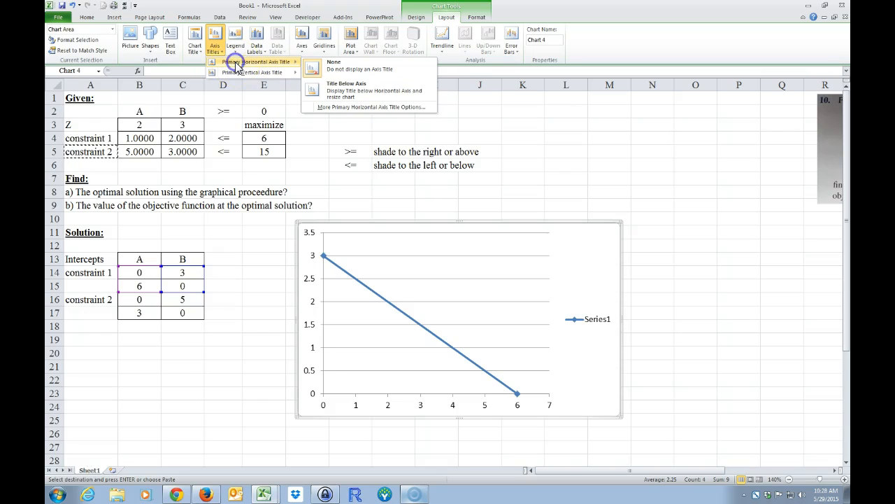
click(316, 89)
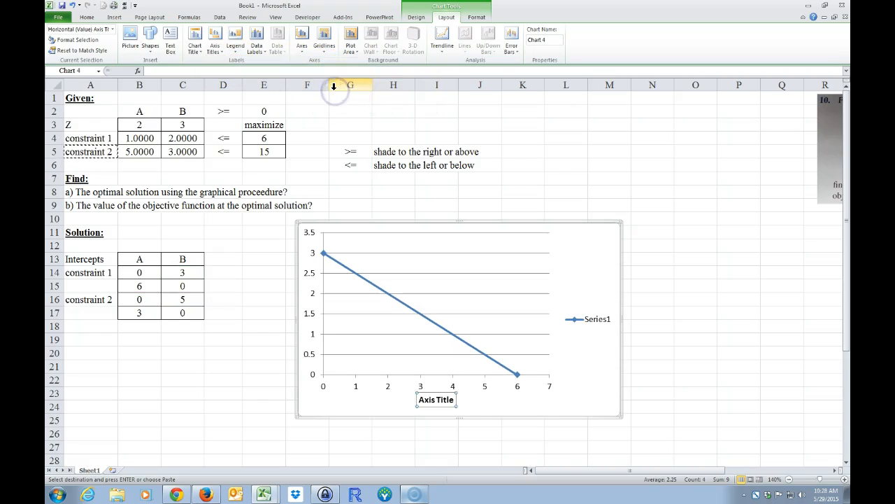
click(179, 73)
text(=)
click(137, 257)
key(Return)
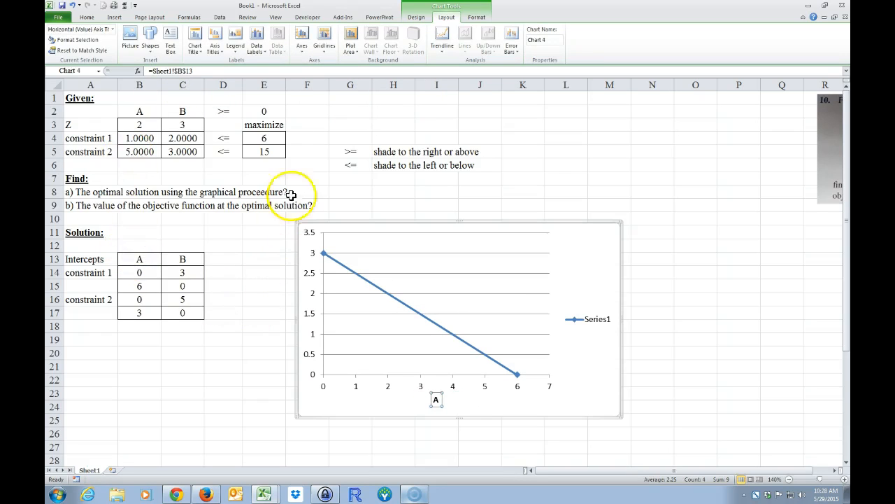
Add a rotated vertical axis title to the chart and link it to the B heading in cell C13.
click(215, 46)
mouse_move(240, 77)
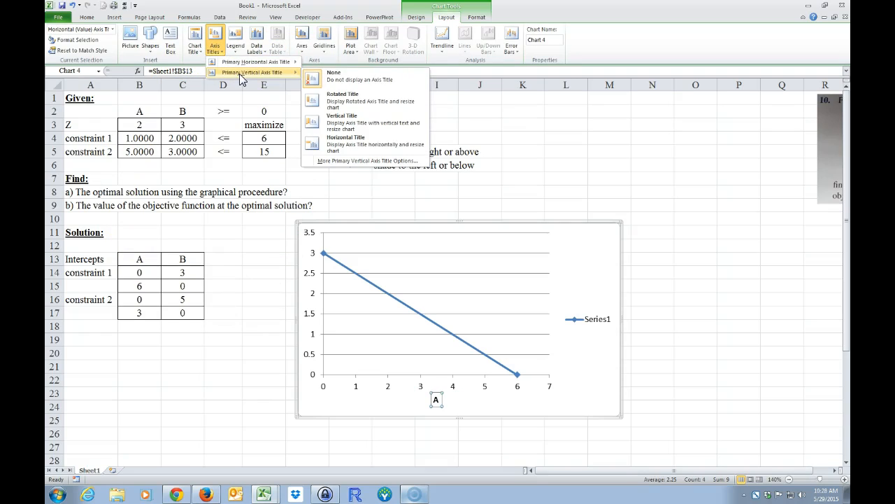
click(337, 104)
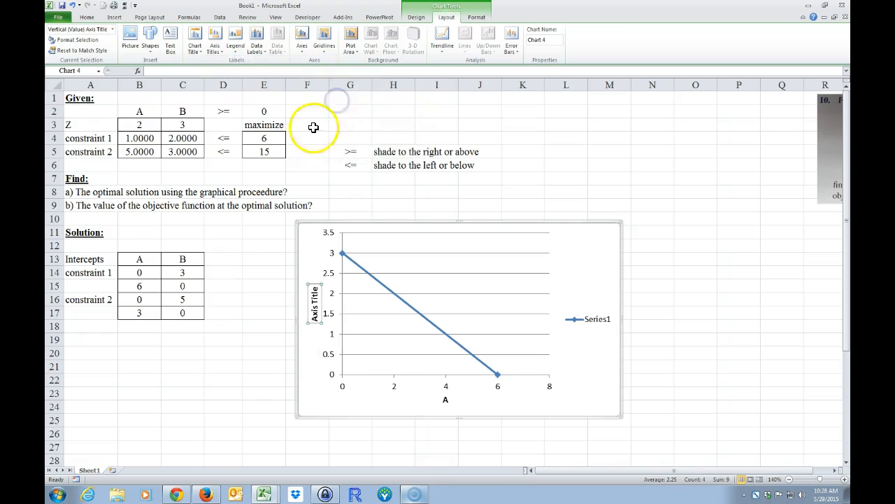
click(182, 74)
text(=)
click(178, 259)
key(Return)
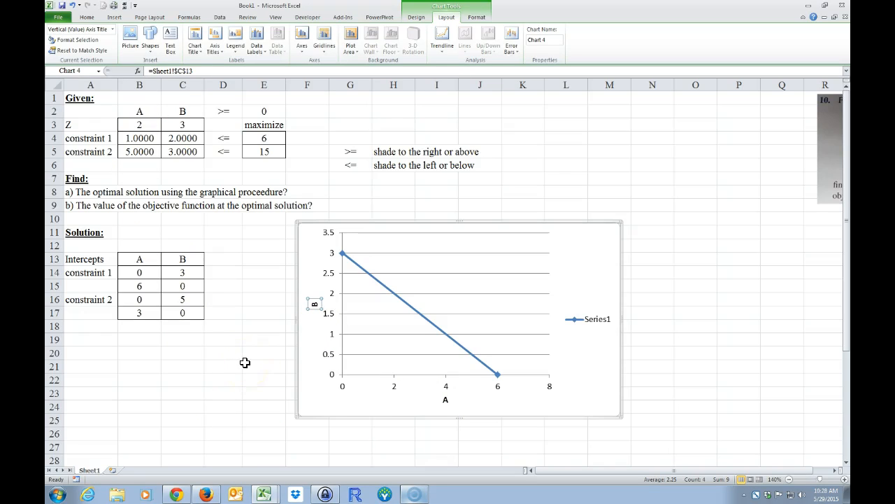
drag(133, 285, 175, 287)
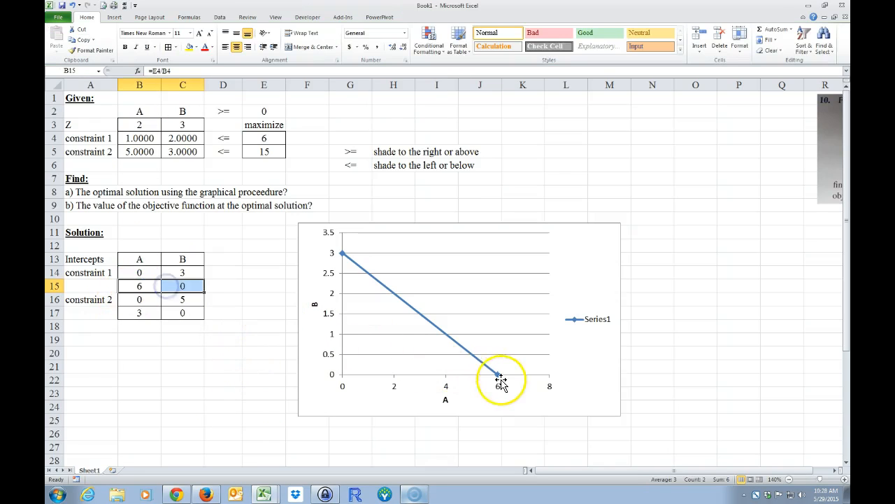
click(190, 273)
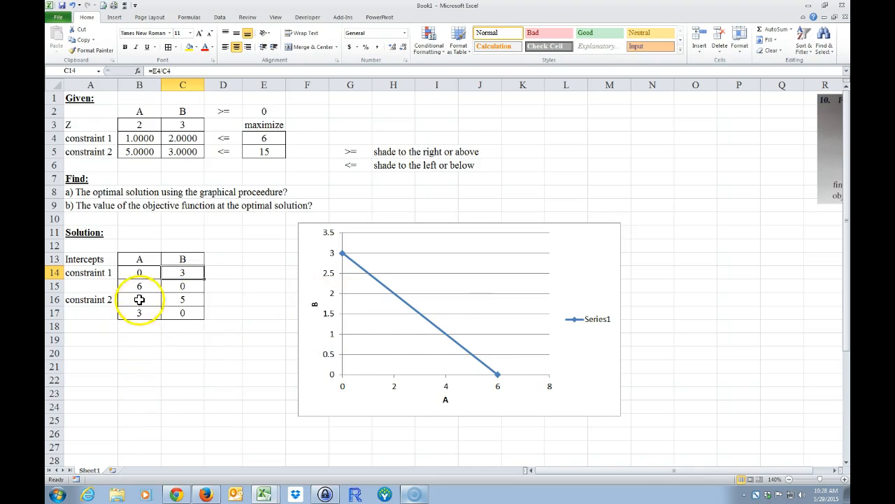
Add a chart series named from A16, with X values B16:B17 and Y values C16:C17.
click(563, 269)
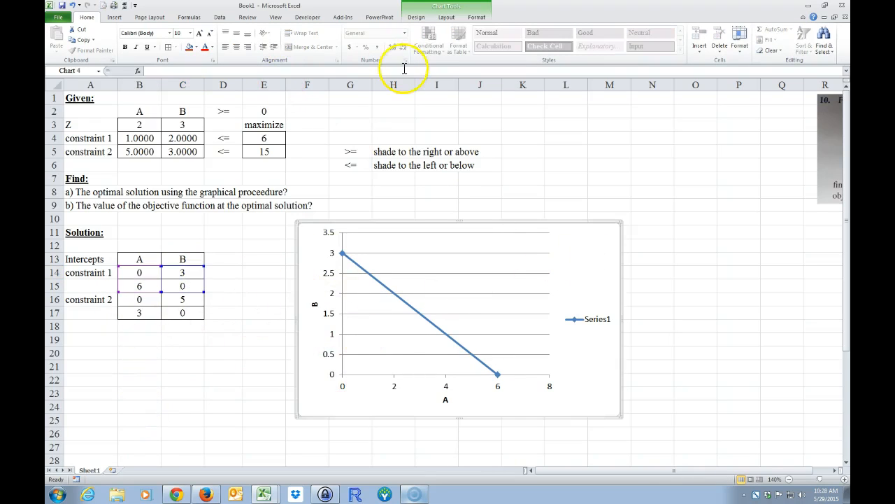
click(417, 18)
click(149, 40)
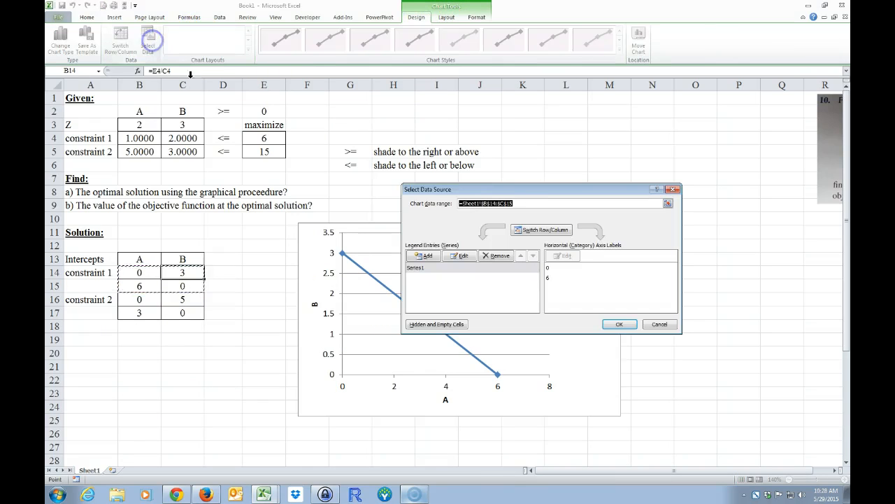
click(424, 255)
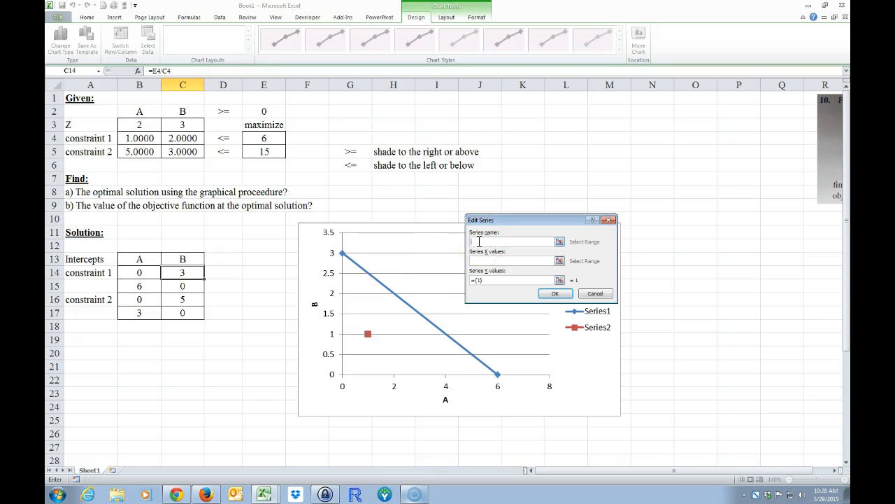
click(93, 300)
click(475, 260)
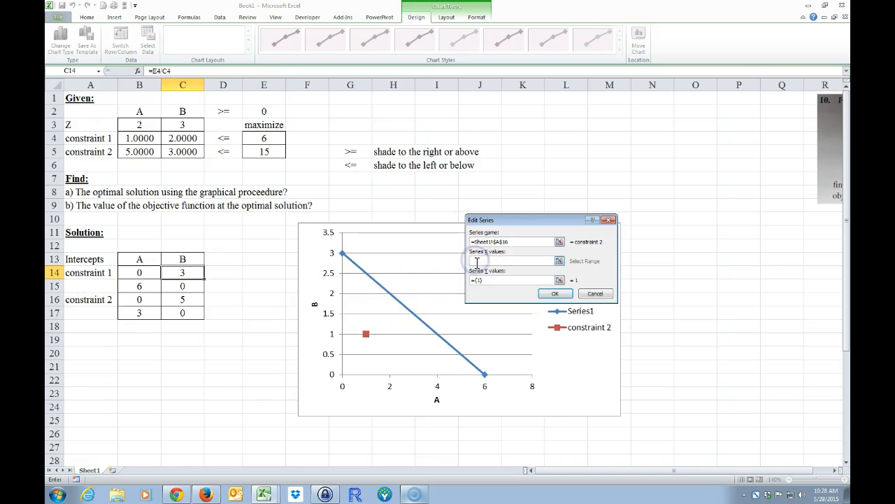
drag(139, 300, 139, 313)
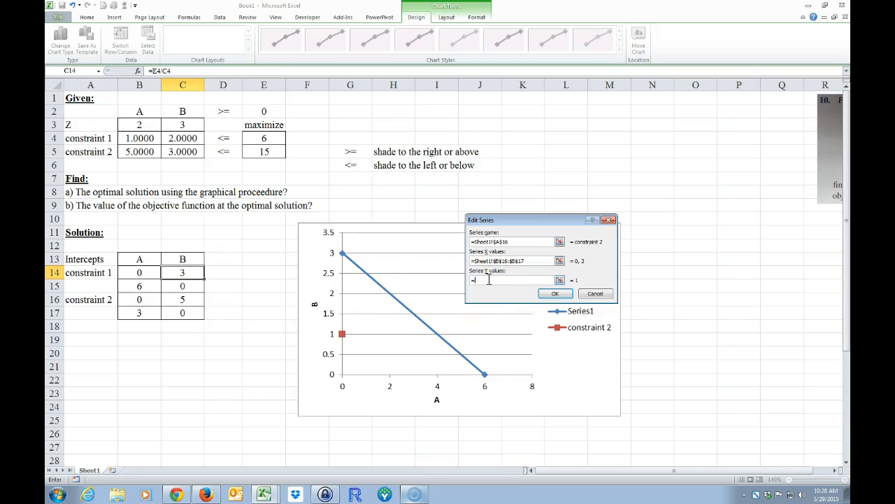
drag(181, 297, 179, 312)
click(555, 294)
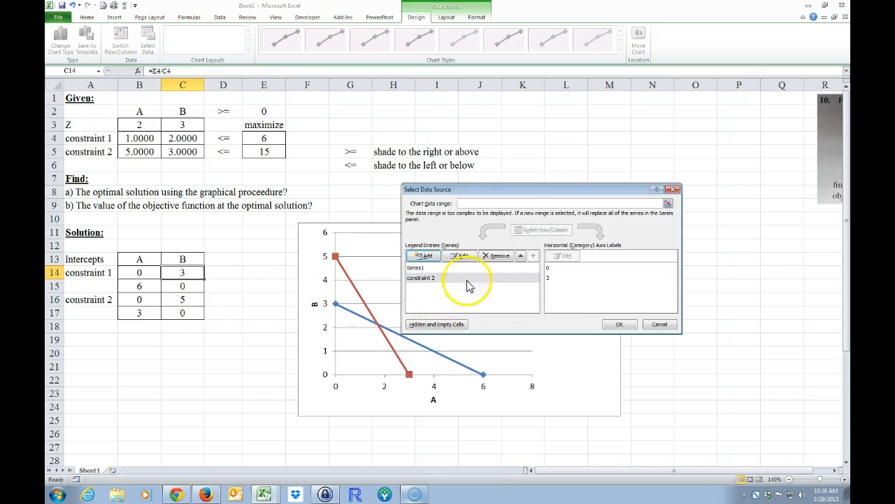
Name the chart's first series from the constraint 1 label in A14 and move the chart closer to the intercepts table.
drag(500, 184, 467, 93)
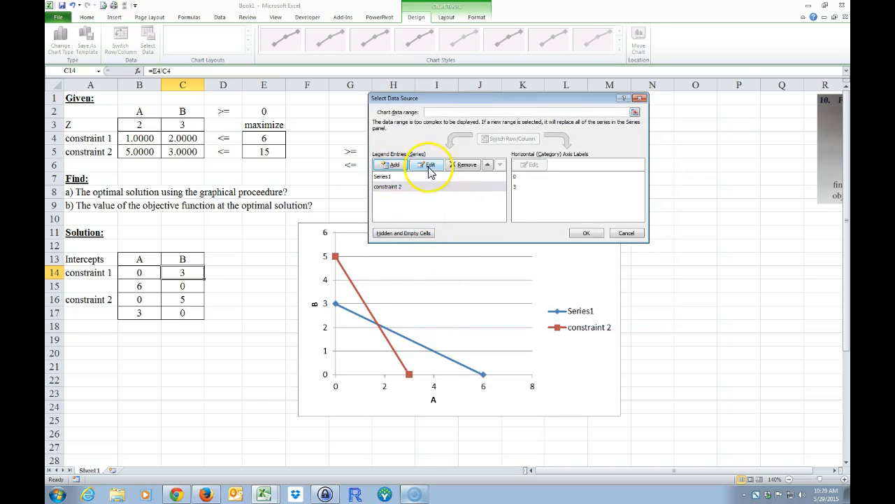
click(389, 178)
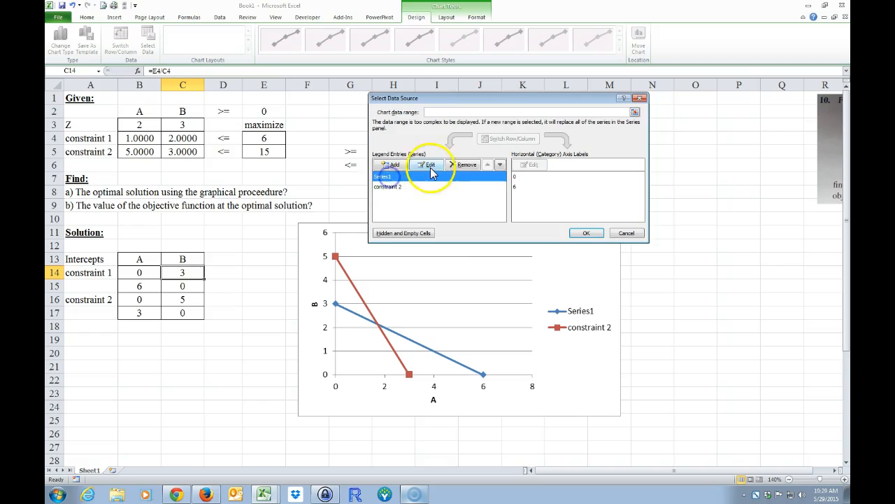
click(426, 165)
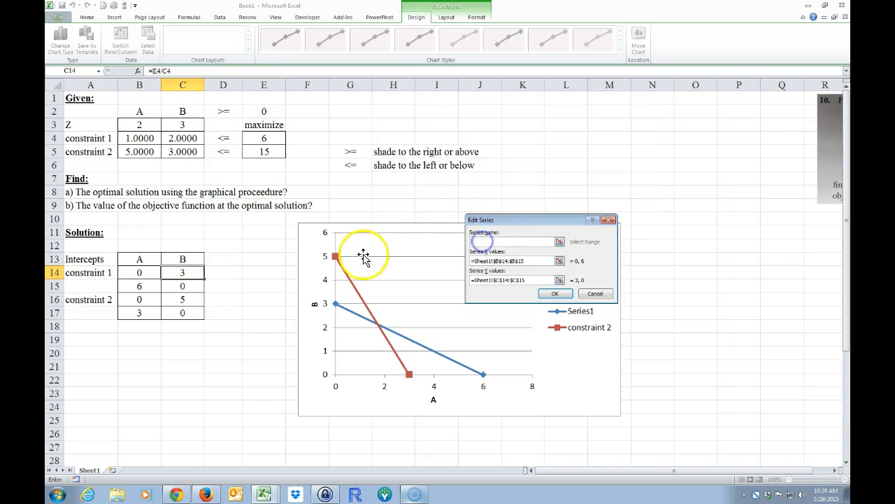
click(83, 273)
click(551, 293)
click(586, 233)
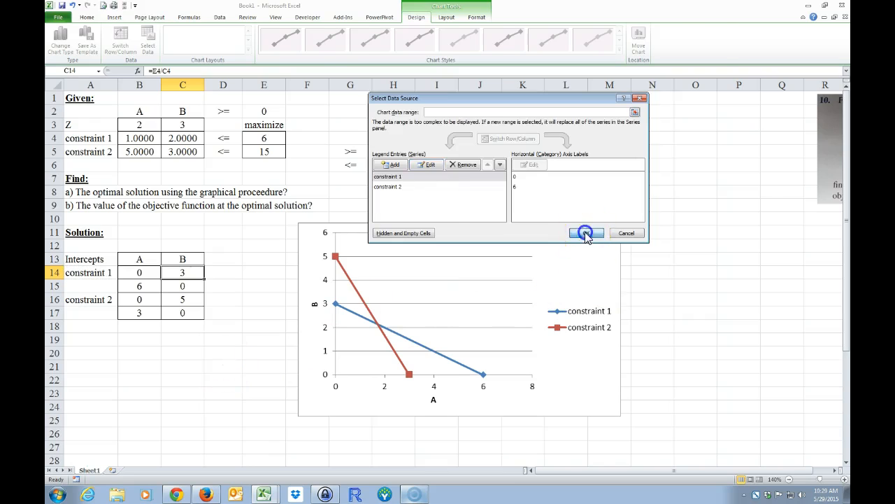
drag(566, 267, 558, 275)
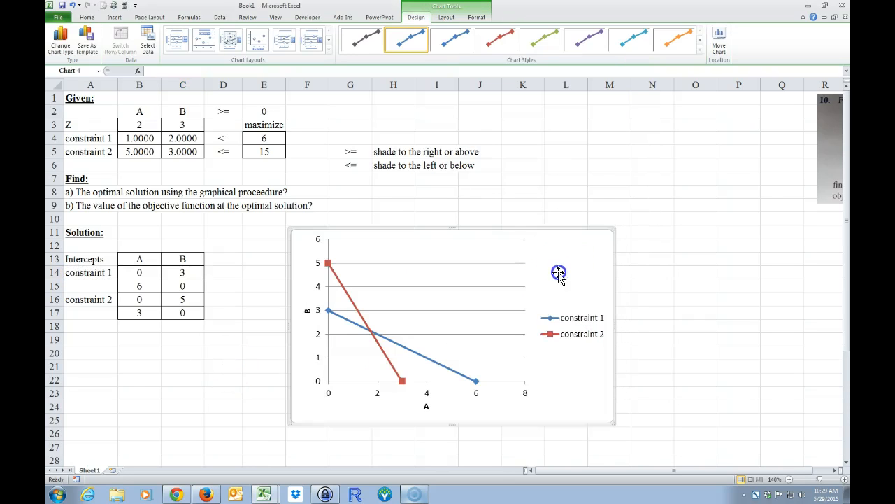
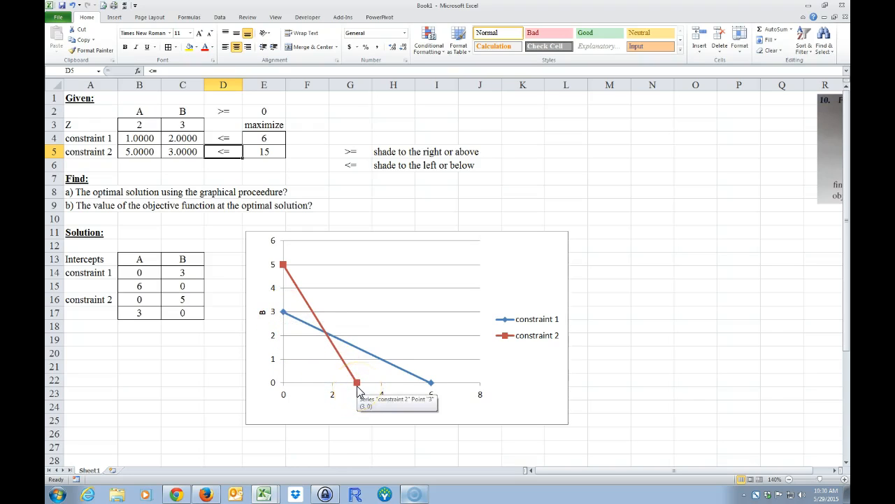
drag(143, 273, 182, 273)
drag(140, 313, 181, 312)
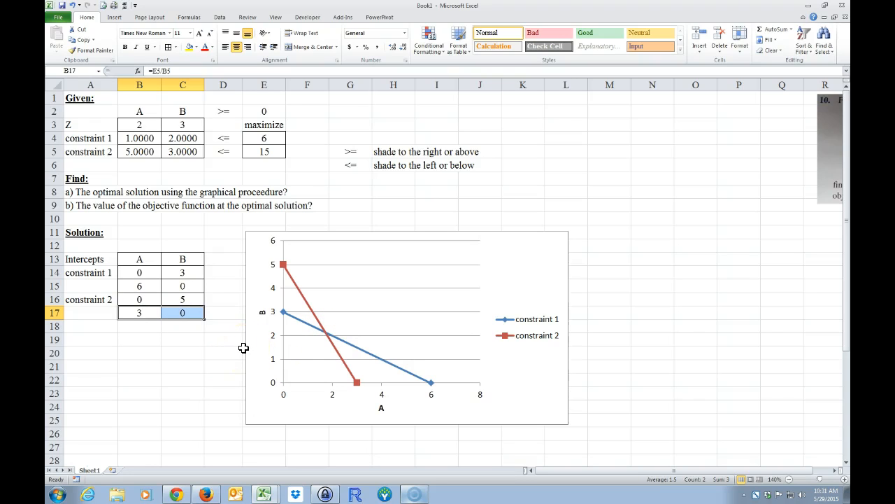
Enter the labels A in cell A19 and B in cell A20 below the intercepts table.
click(94, 339)
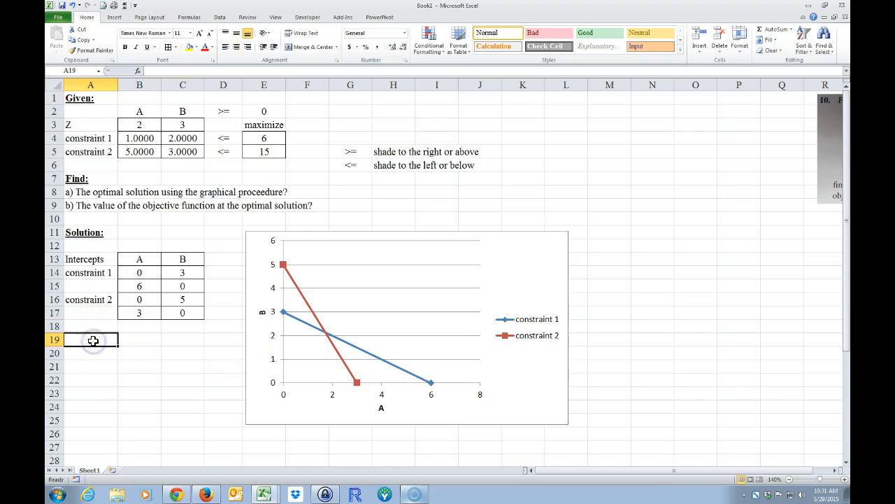
text(A)
key(Return)
text(B)
key(Return)
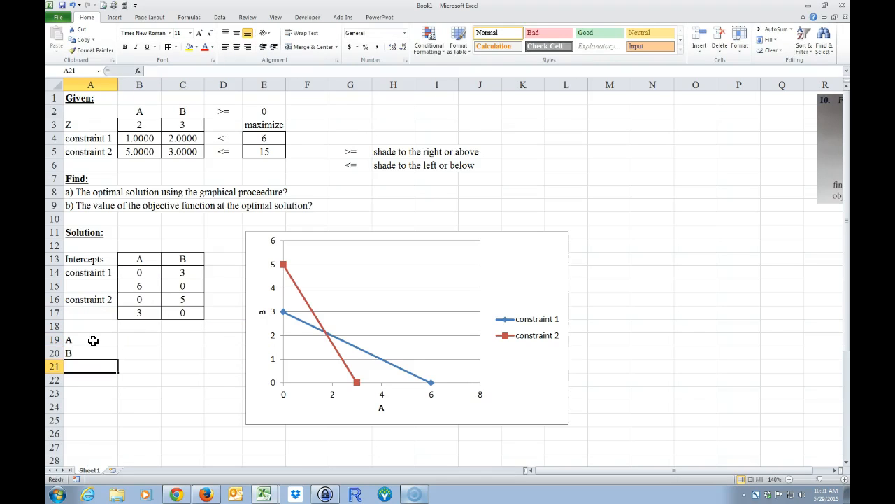
Move the A and B labels from A19:A20 down to A22:A23.
click(129, 339)
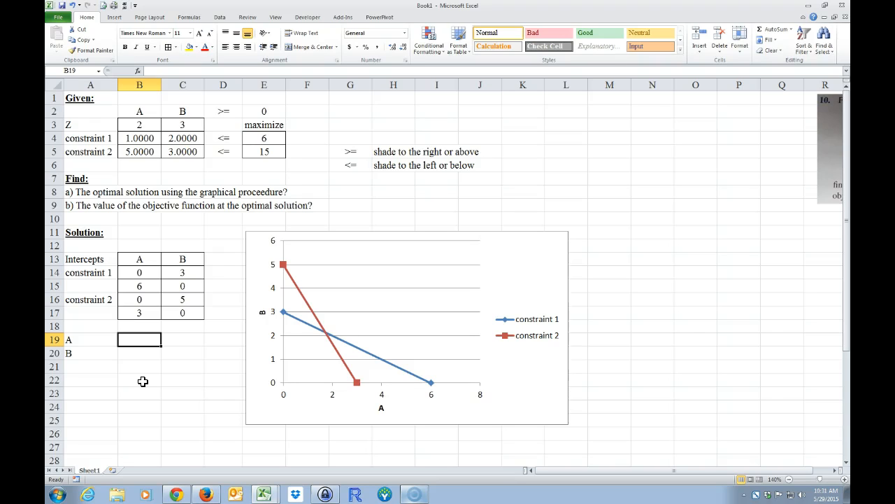
click(141, 398)
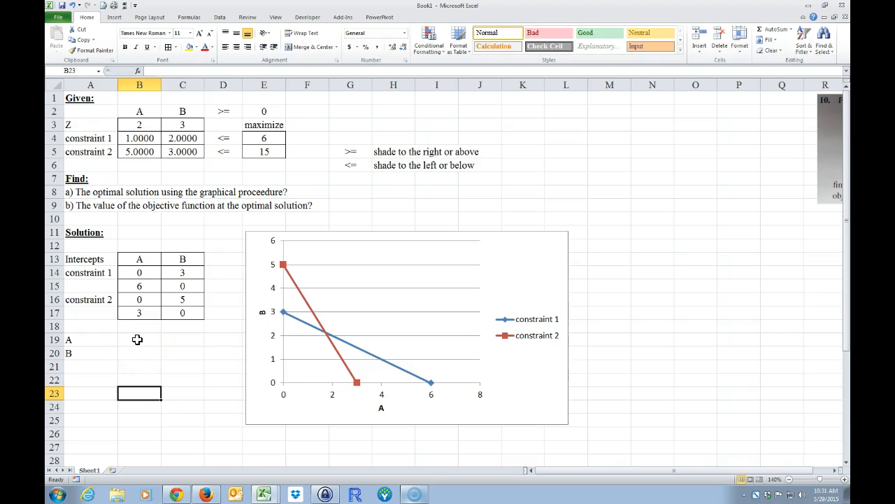
drag(138, 339, 84, 378)
Reference the constraint data B4:E5 in A19:D20 by entering =B4 in A19 and filling it across and down.
drag(134, 136, 249, 148)
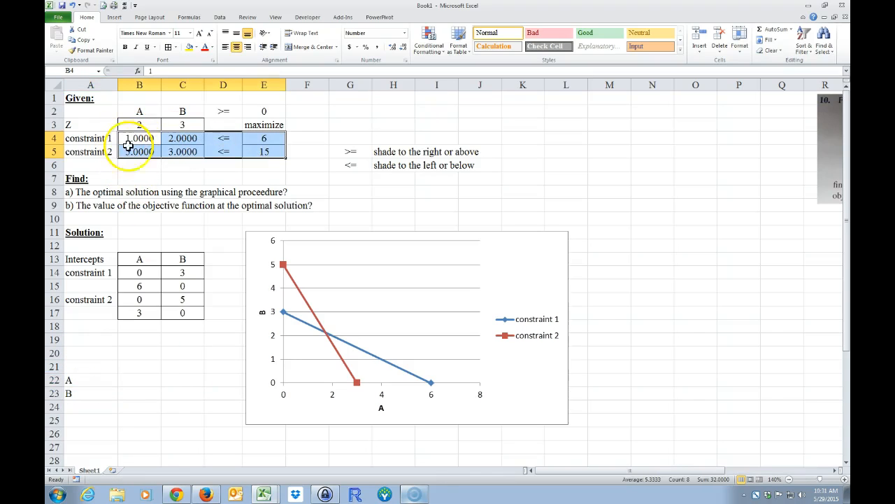
click(82, 339)
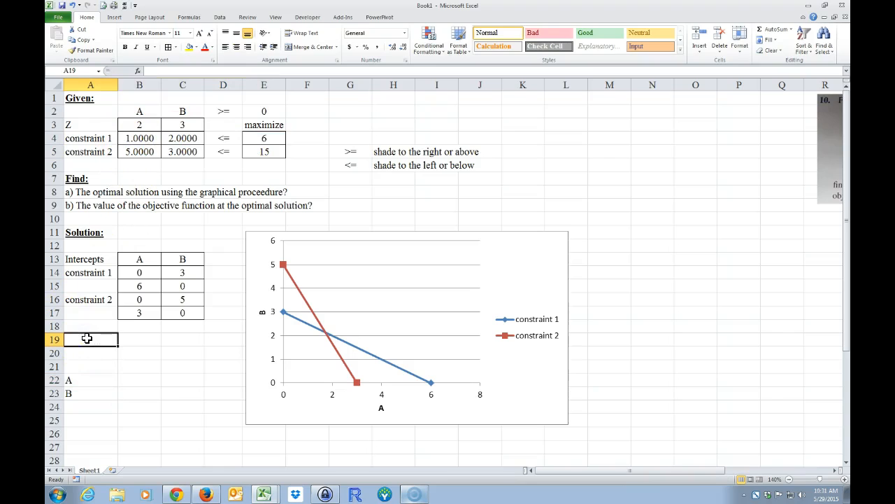
text(=)
click(133, 137)
key(Return)
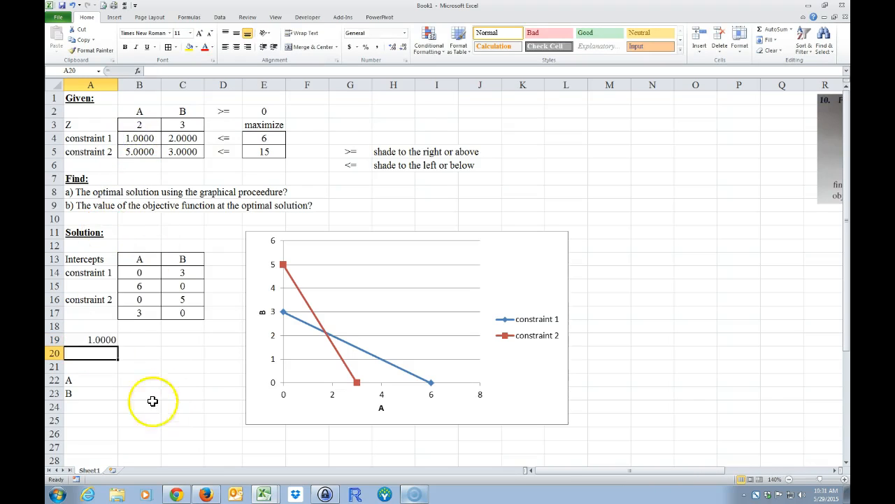
click(92, 339)
drag(119, 345, 240, 360)
click(186, 406)
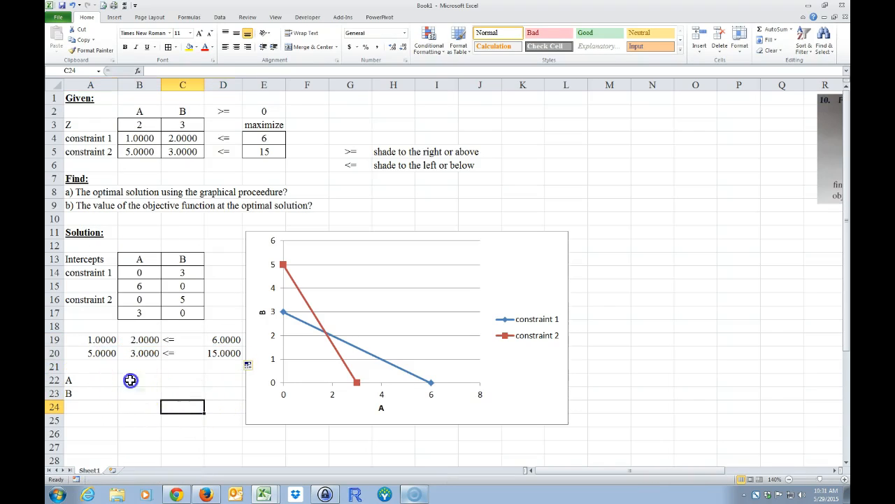
Compute the intersection of the two constraints in B22:B23 with the array formula =MMULT(MINVERSE(A19:B20),D19:D20).
drag(128, 379, 131, 393)
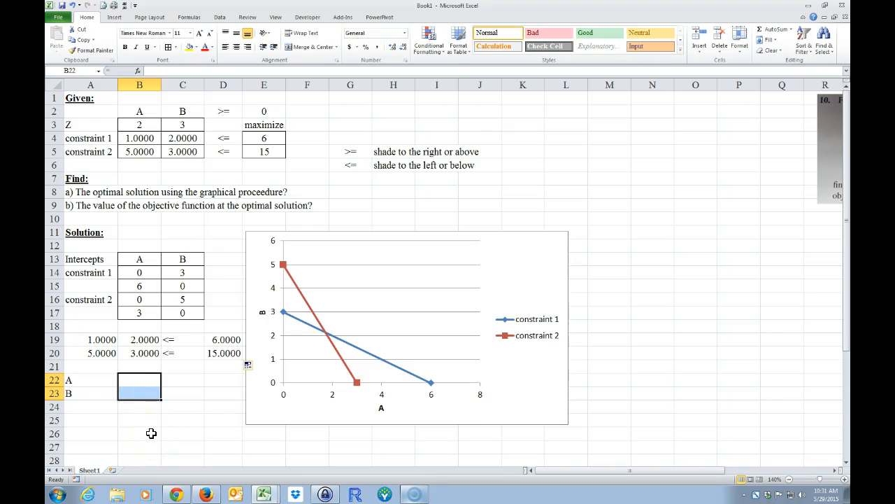
text(=)
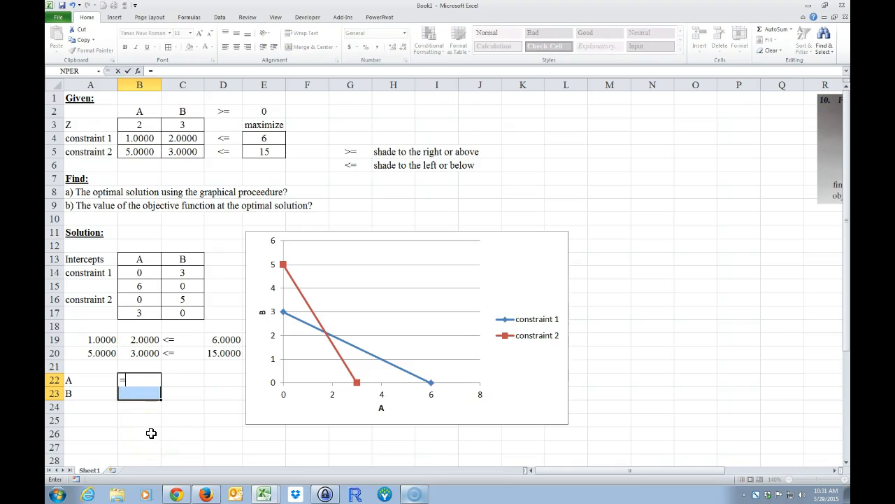
text(mmult)
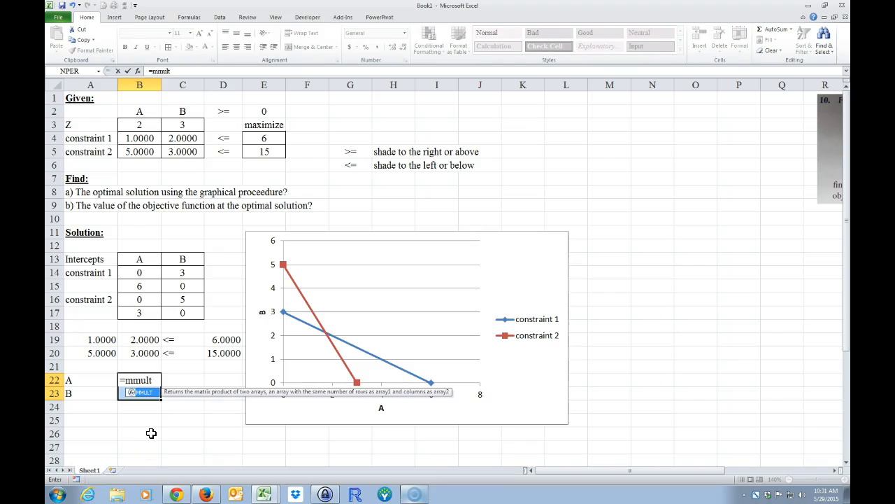
text((m)
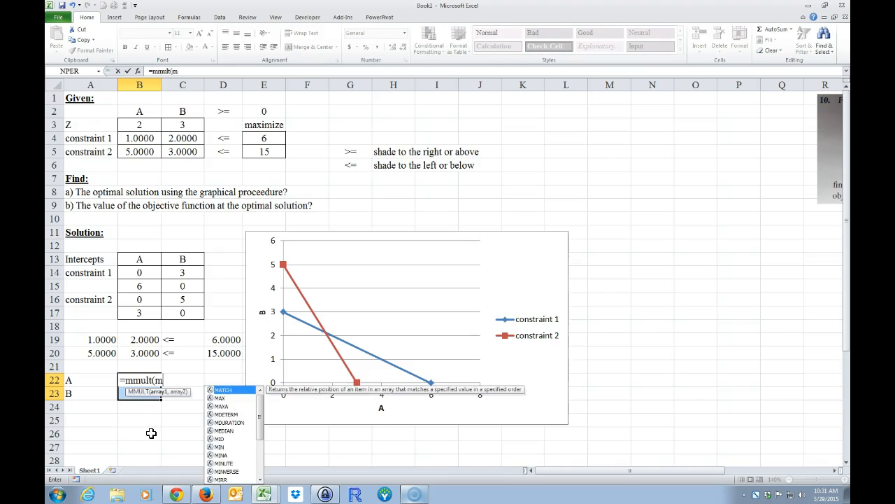
text(inverse()
drag(79, 336, 139, 353)
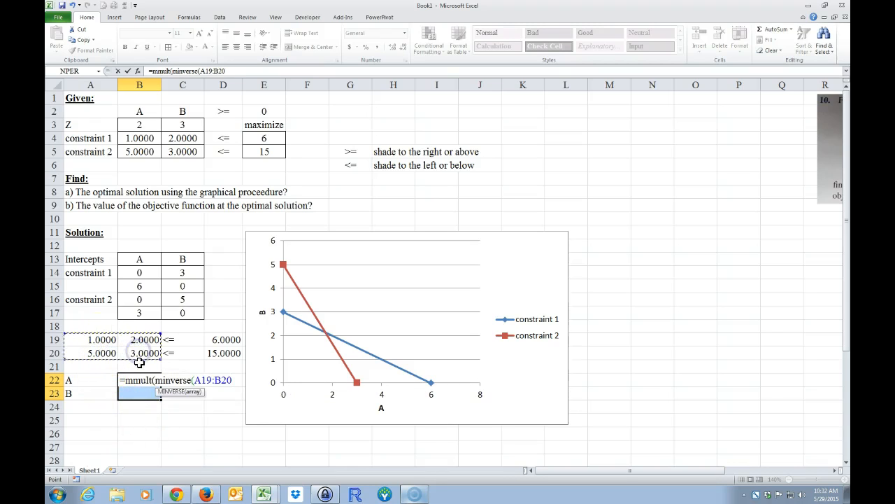
text(0)
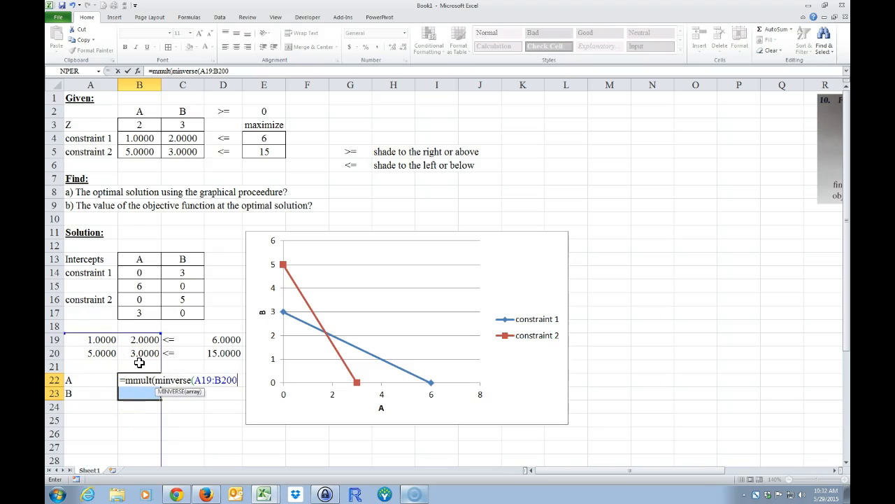
key(BackSpace)
text(),)
drag(225, 340, 221, 351)
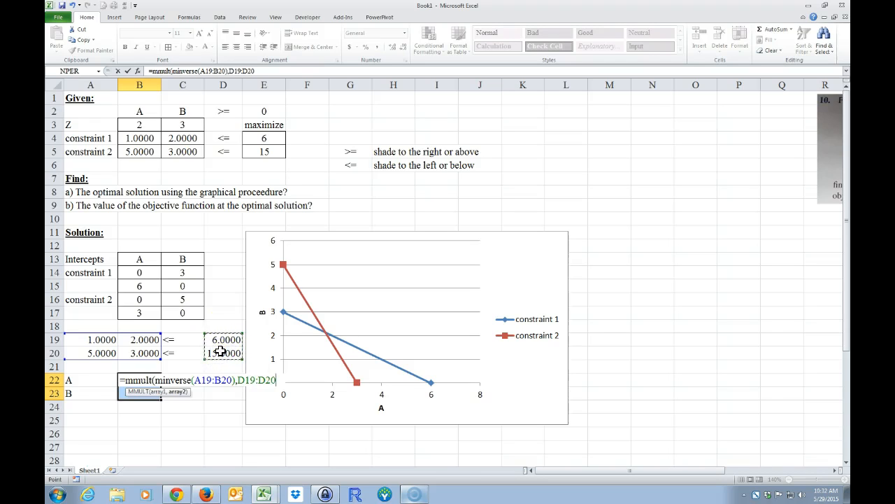
text())
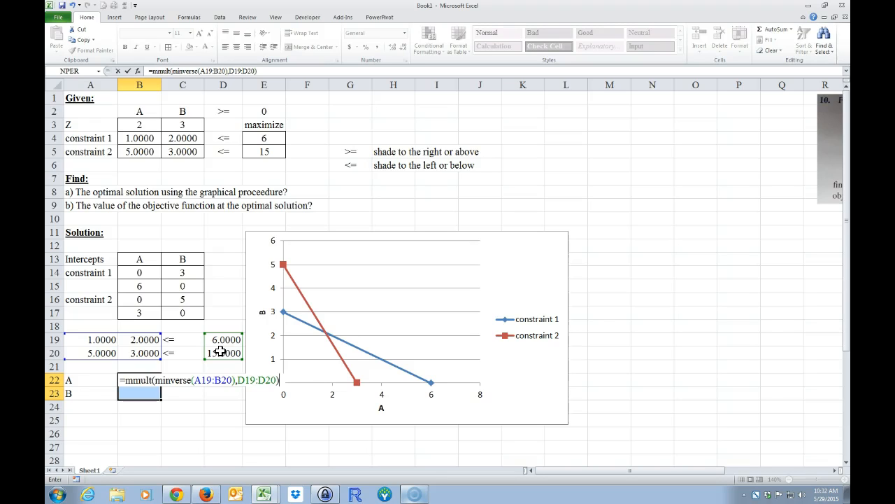
key(ctrl+shift+Return)
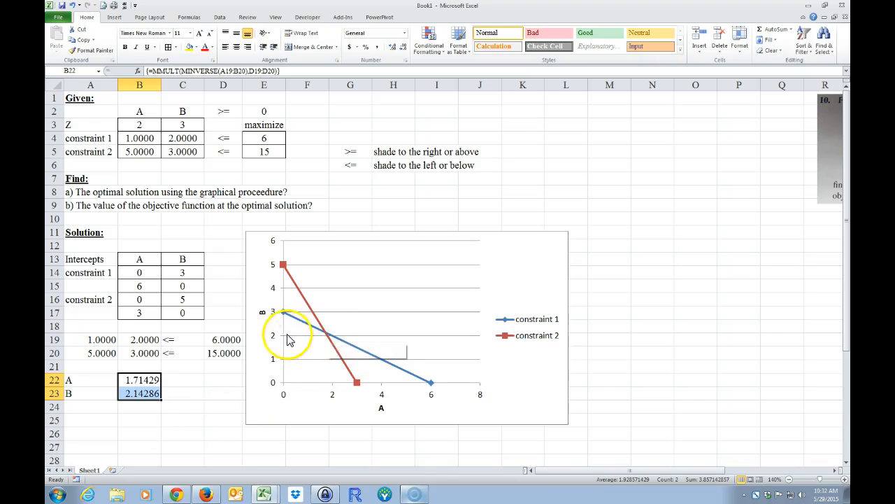
click(181, 432)
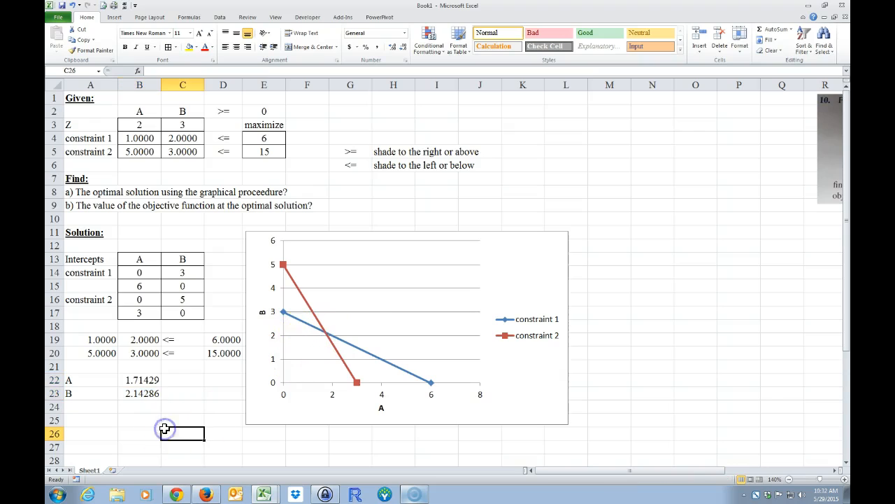
Enter the heading "Corner Points (Points that bound the feasible region)" in A25 and move the chart clear of it.
click(91, 419)
text(cO)
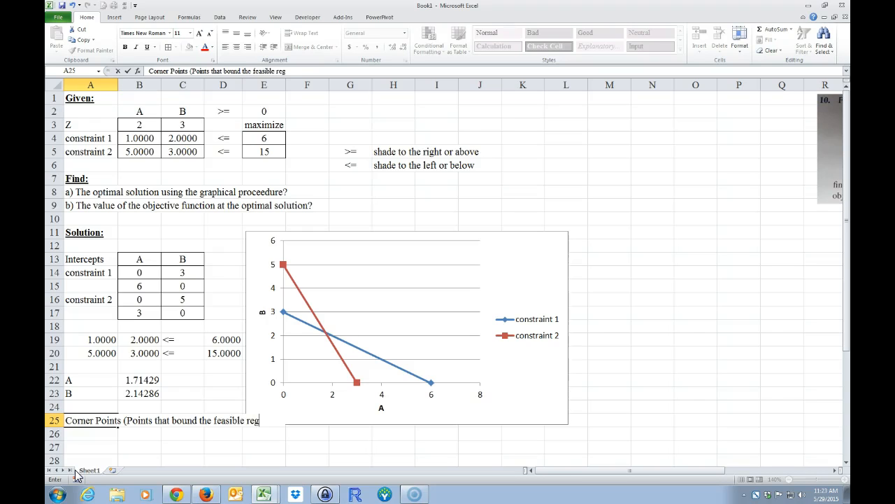
key(Return)
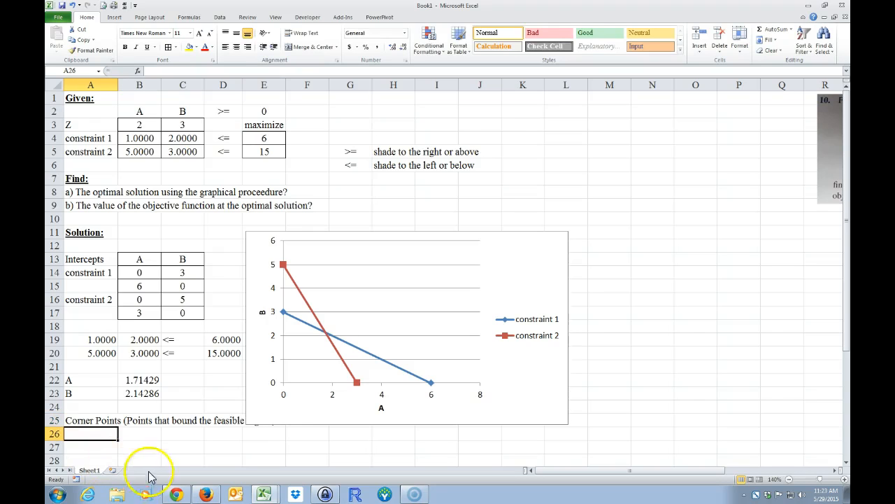
click(263, 246)
drag(264, 247, 347, 246)
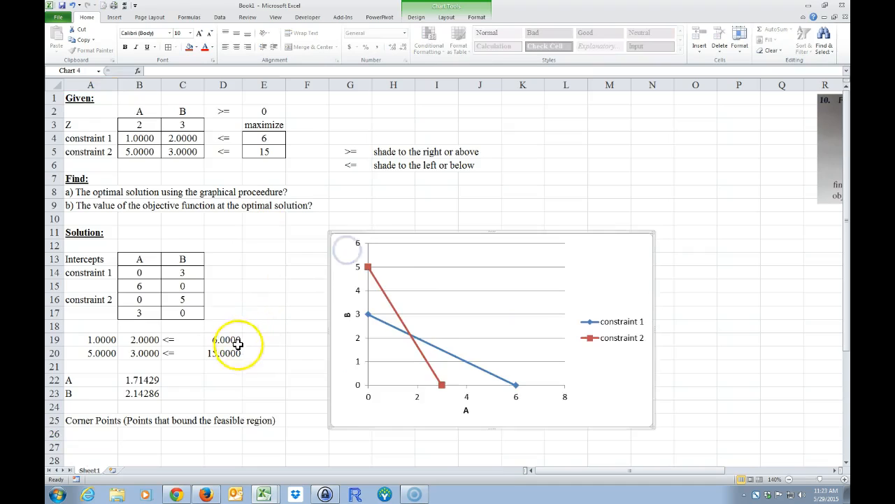
Reference the intersection point below the corner points heading by entering =B22 in A26 and =B23 in B26.
scroll(175, 357, down, 2)
click(87, 355)
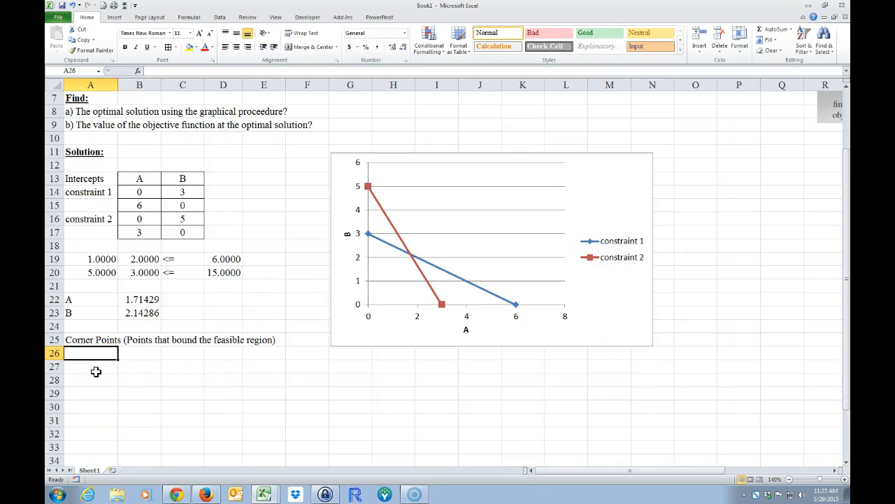
text(=)
click(141, 299)
key(Return)
click(135, 353)
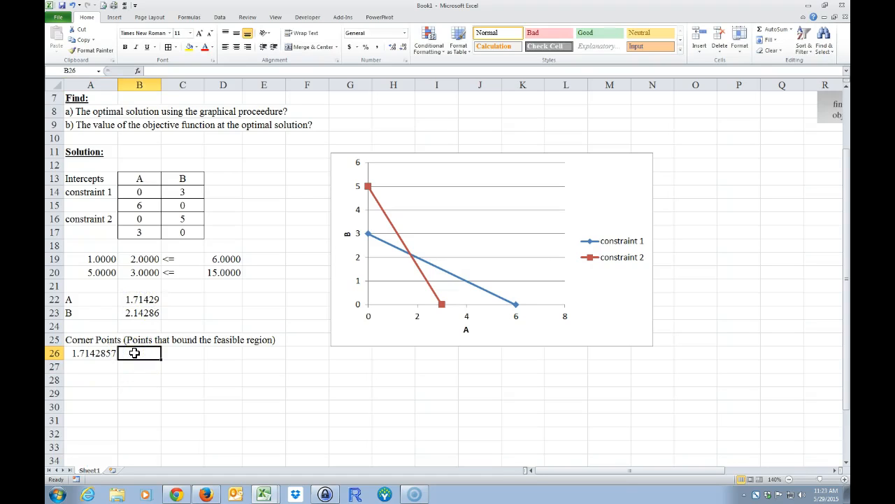
text(=)
click(137, 313)
key(Return)
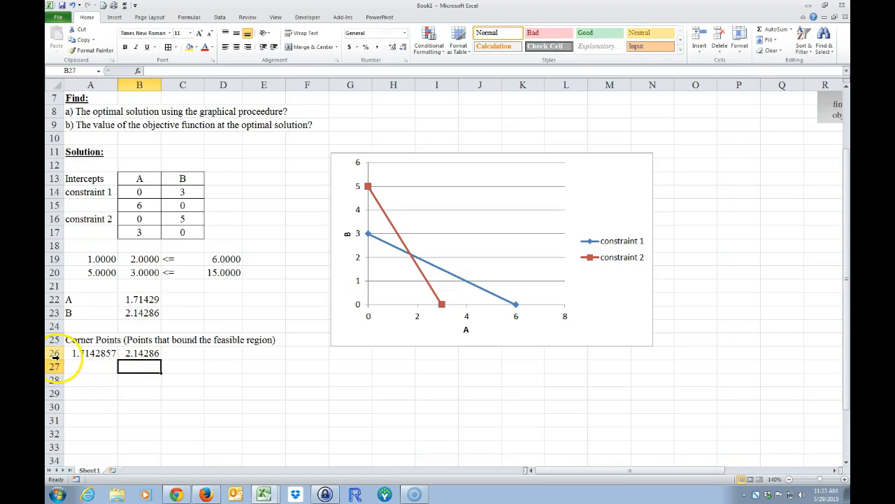
Insert a new row above row 26 and enter the column labels A in A26 and B in B26.
click(55, 354)
right_click(54, 354)
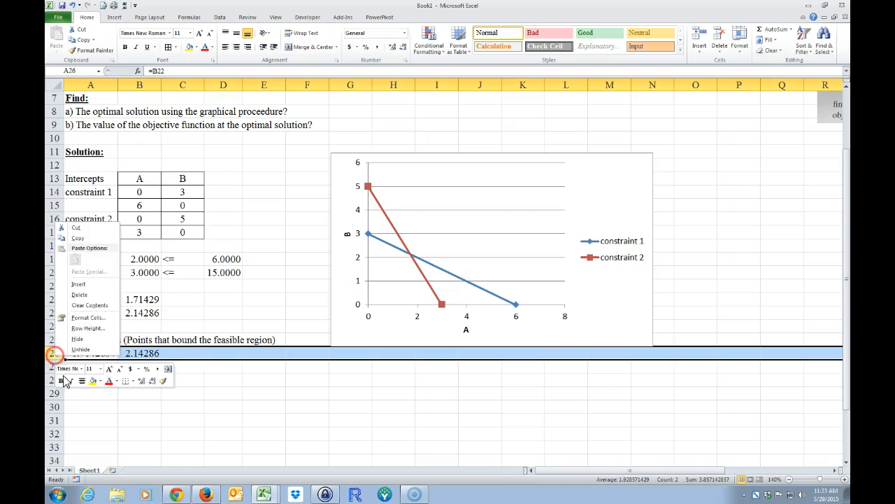
click(74, 284)
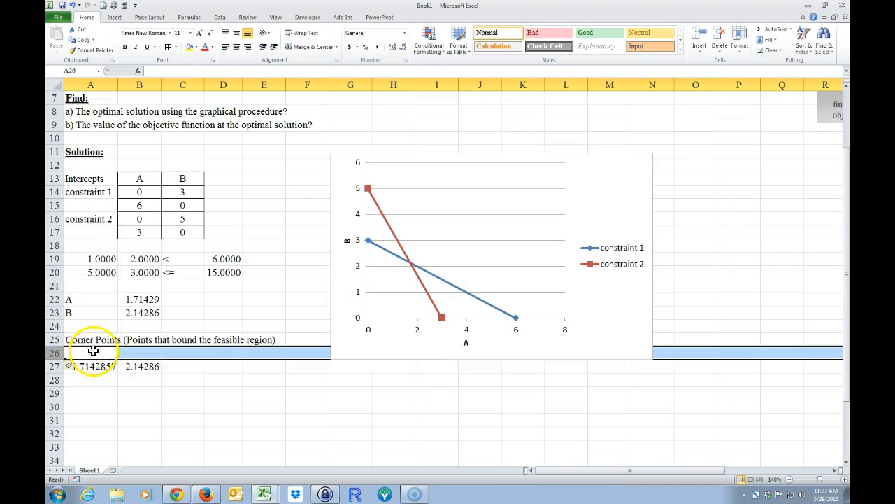
click(93, 352)
text(A)
key(Right)
text(B)
key(Return)
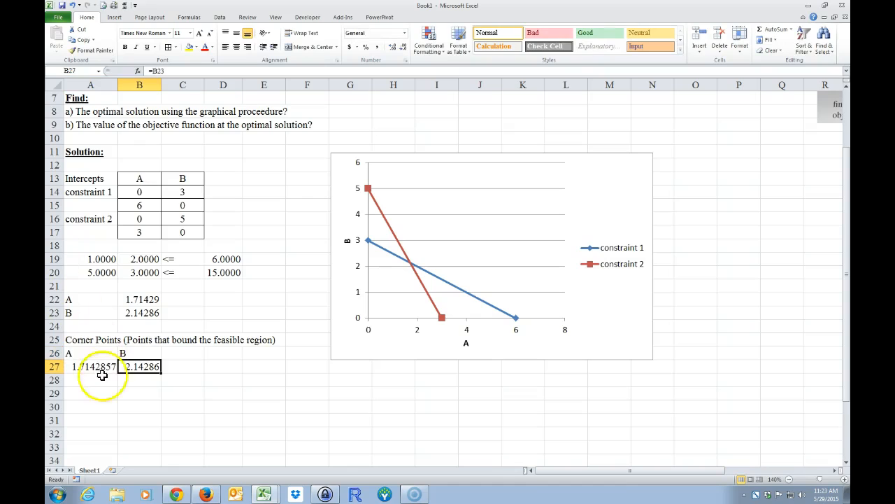
click(86, 381)
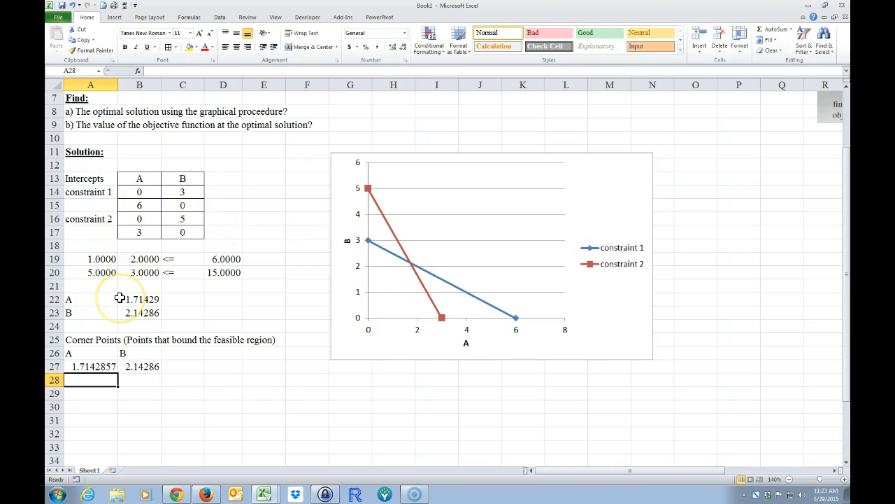
text(=)
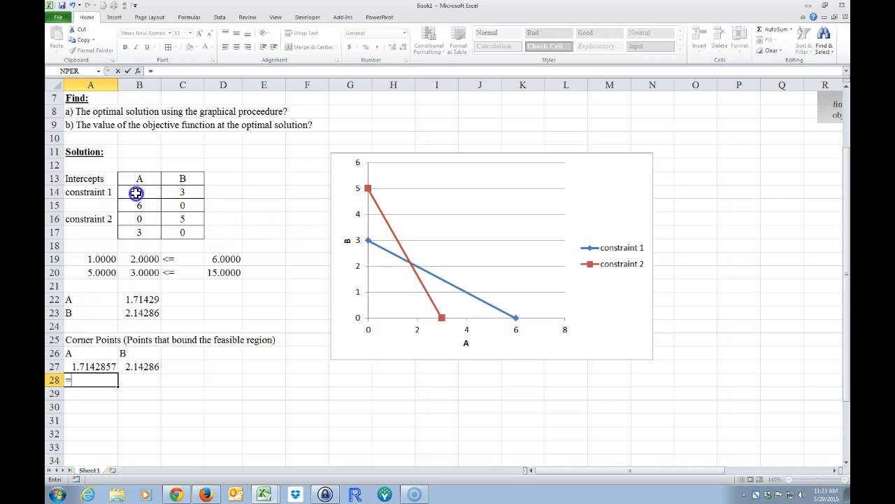
click(183, 193)
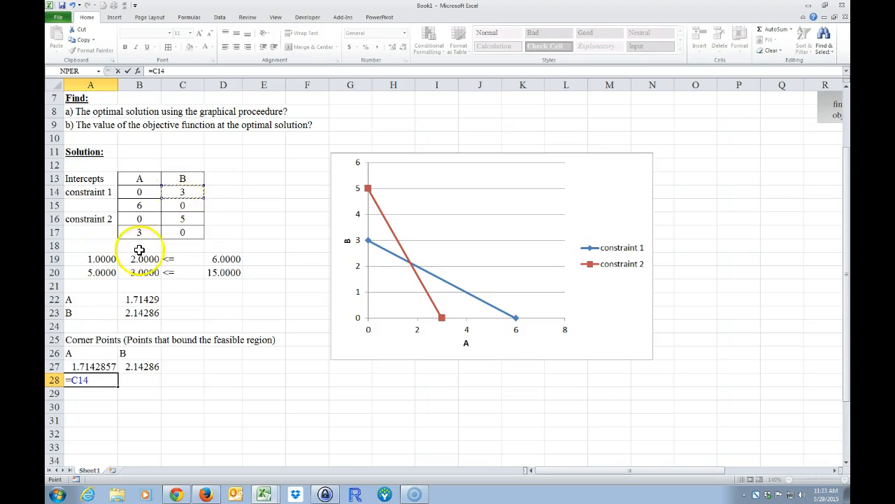
key(Return)
click(126, 381)
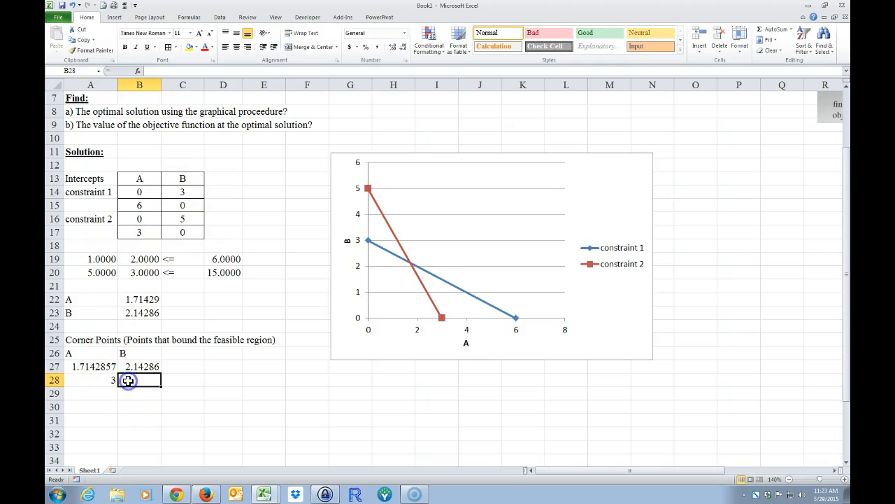
Add the constraint 1 intercept as a corner point by entering =B14 in A28 and filling it across to B28.
click(87, 379)
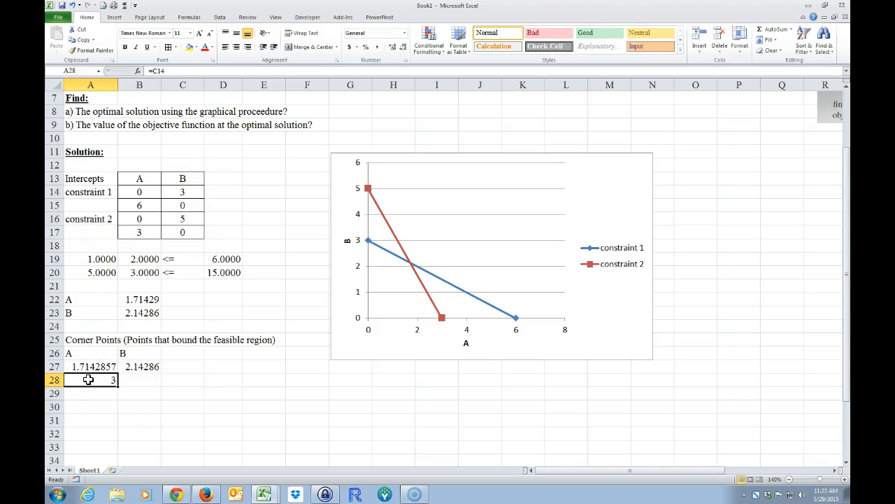
text(=)
click(139, 191)
key(Return)
click(77, 382)
drag(117, 387, 160, 387)
Add the constraint 2 intercept as a corner point by entering =B17 in A29 and filling it across to B29.
click(90, 393)
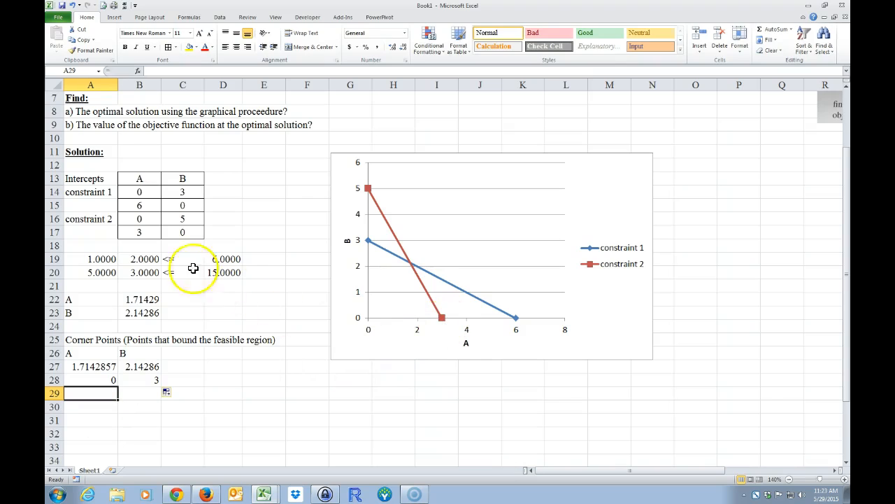
text(=)
click(140, 233)
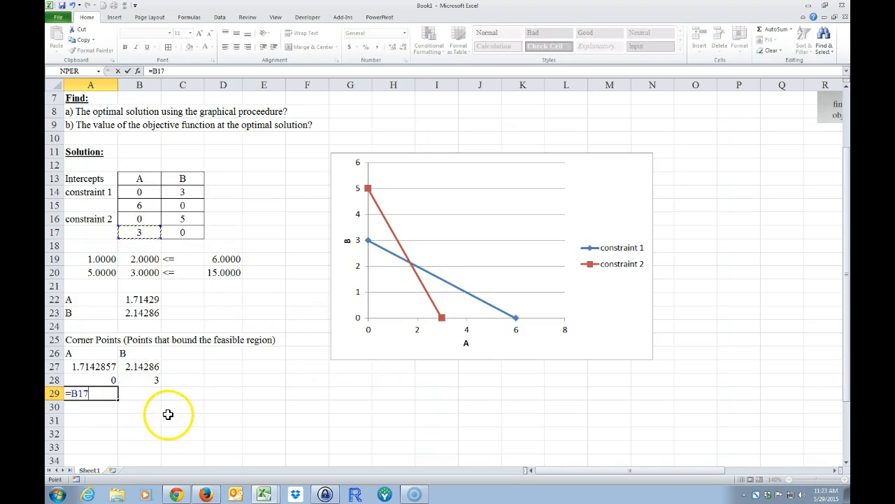
key(Return)
click(102, 394)
drag(118, 400, 159, 399)
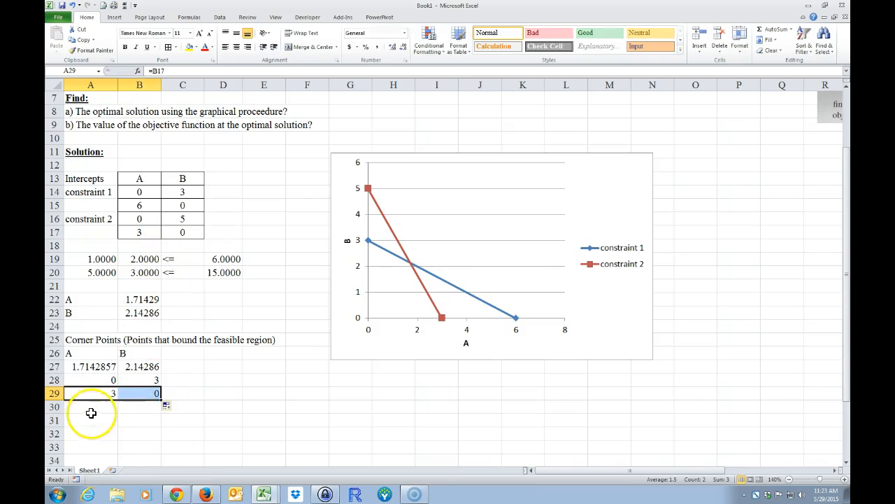
Add the origin as the last corner point by entering 0 in A30 and 0 in B30.
click(91, 411)
text(0)
key(Tab)
text(0)
key(Return)
Center the contents of the corner points table A26:B30 and apply borders to all its cells.
drag(112, 354, 130, 402)
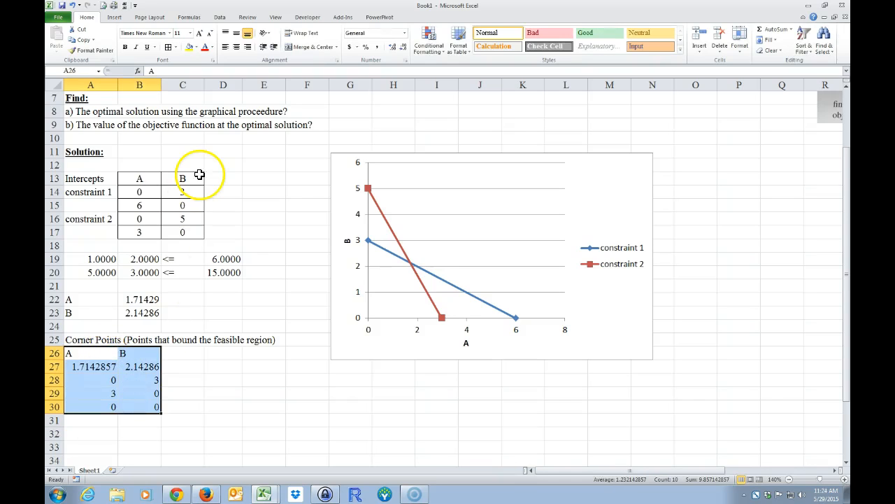
click(237, 48)
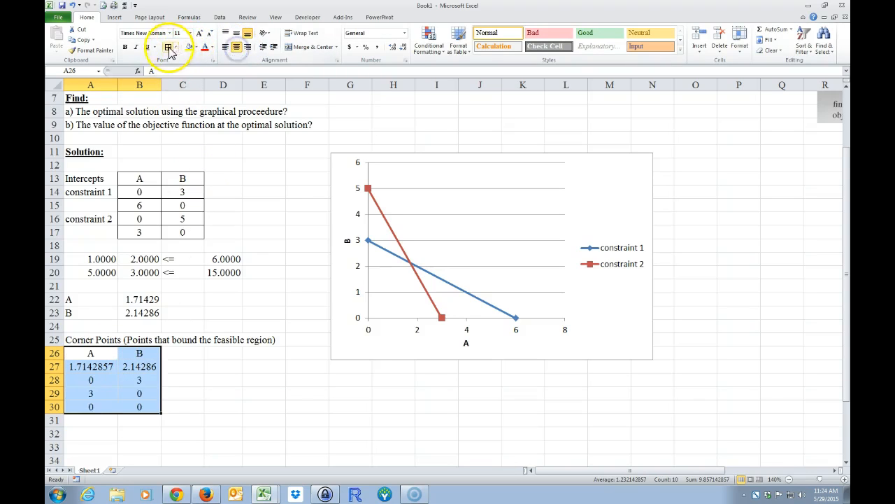
click(191, 387)
Enter the column label Z in C26 next to the corner points table.
click(184, 352)
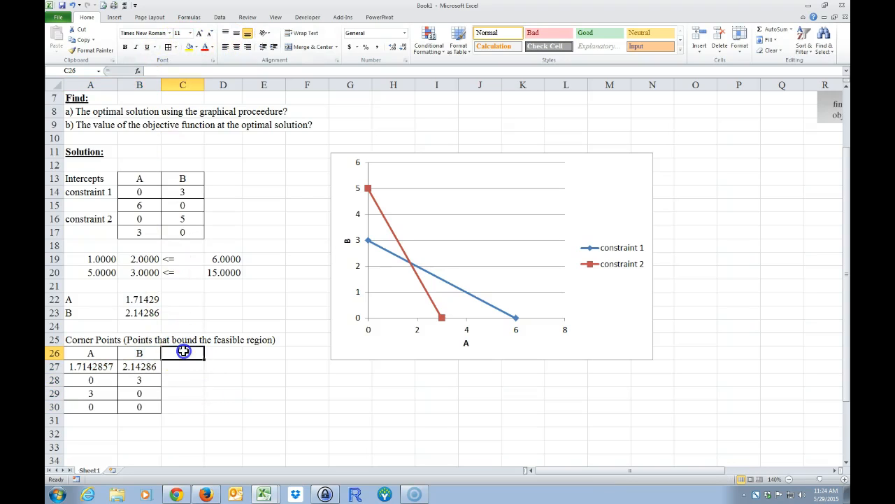
text(Z)
key(Return)
Compare the corner points in A27:B30 with the objective function coefficients in row 3.
click(101, 409)
click(131, 408)
scroll(263, 227, up, 2)
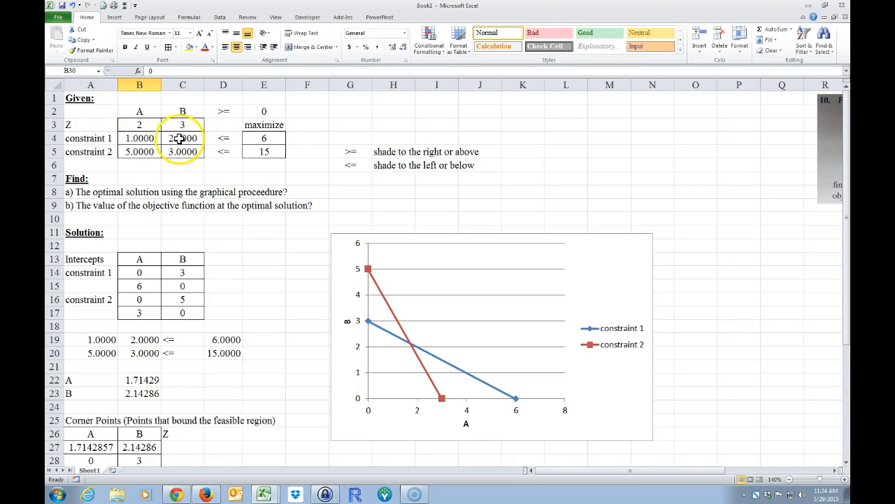
scroll(172, 401, down, 1)
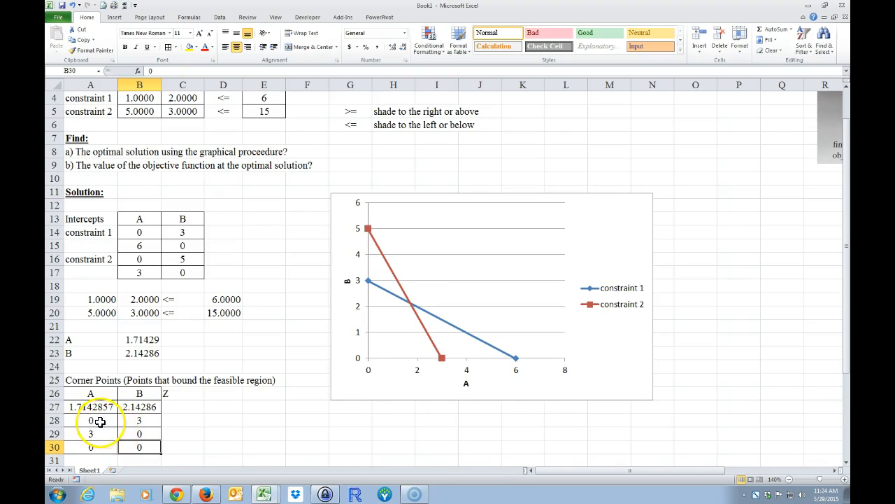
scroll(126, 182, up, 1)
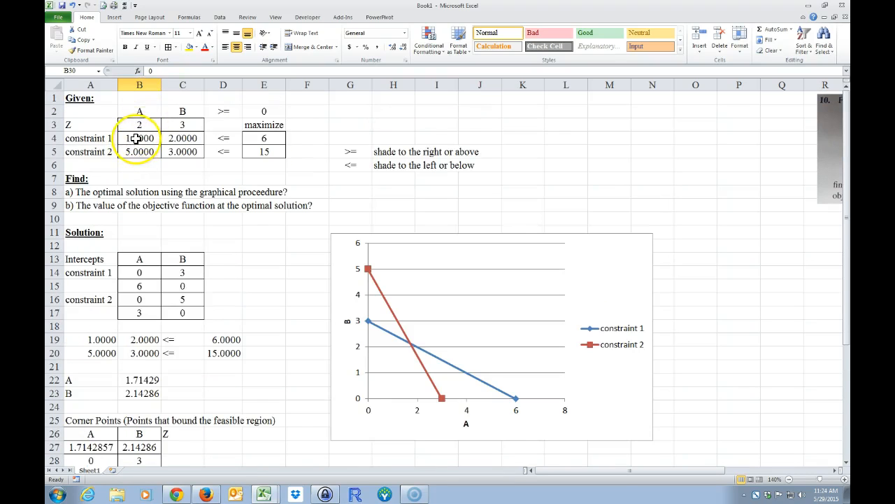
scroll(212, 196, down, 1)
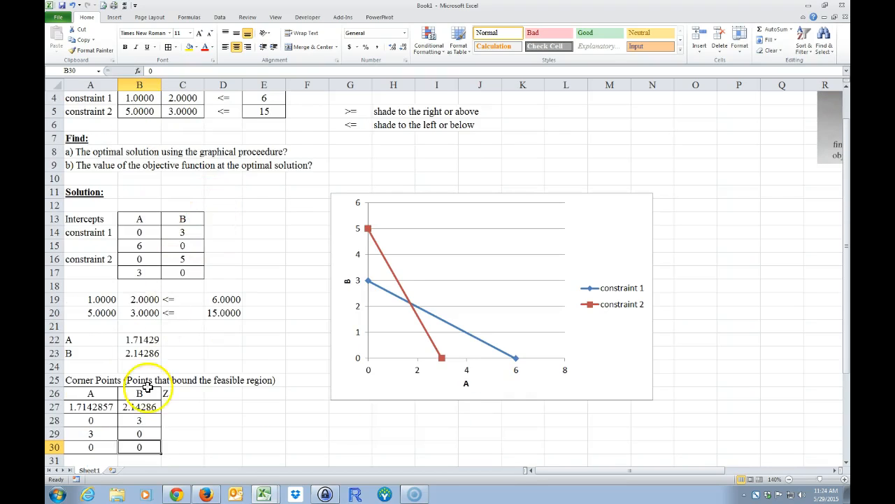
click(181, 419)
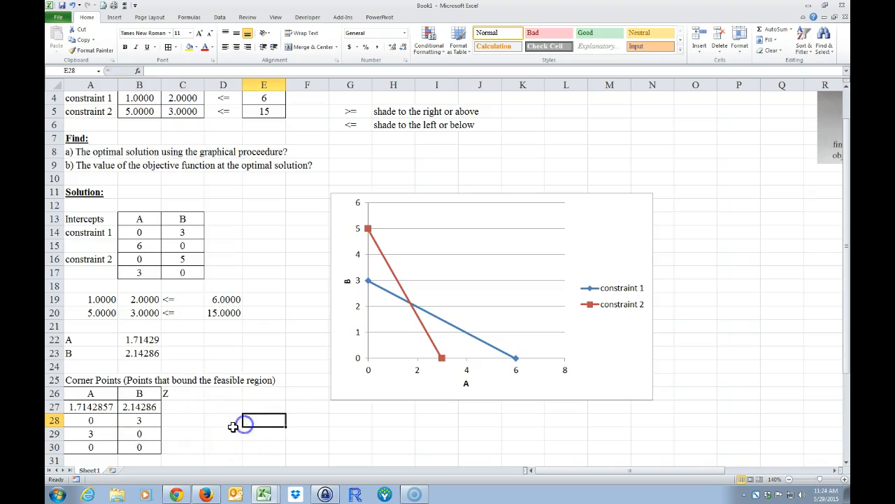
Center the contents of the Z column C26:C30 and apply borders to all its cells.
drag(180, 393, 178, 447)
click(237, 46)
click(266, 427)
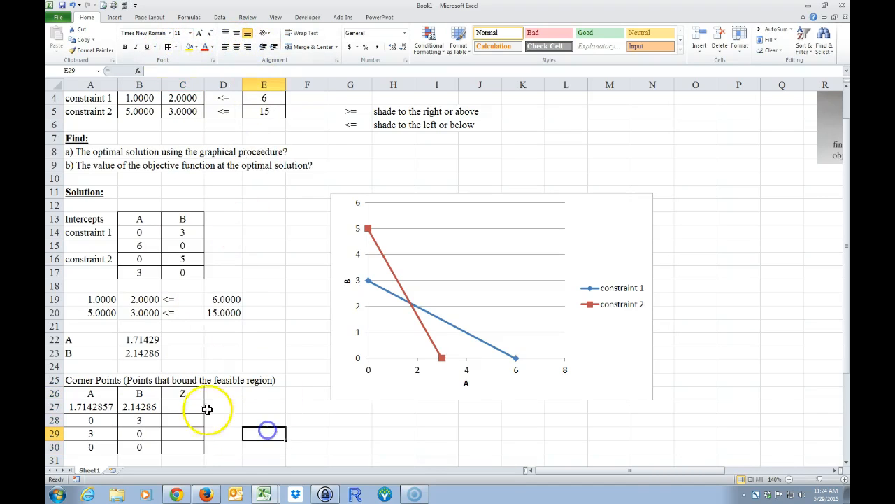
Calculate Z for every corner point in C27:C30 with the array formula =MMULT(A27:B30,TRANSPOSE(B3:C3)).
drag(184, 406, 185, 443)
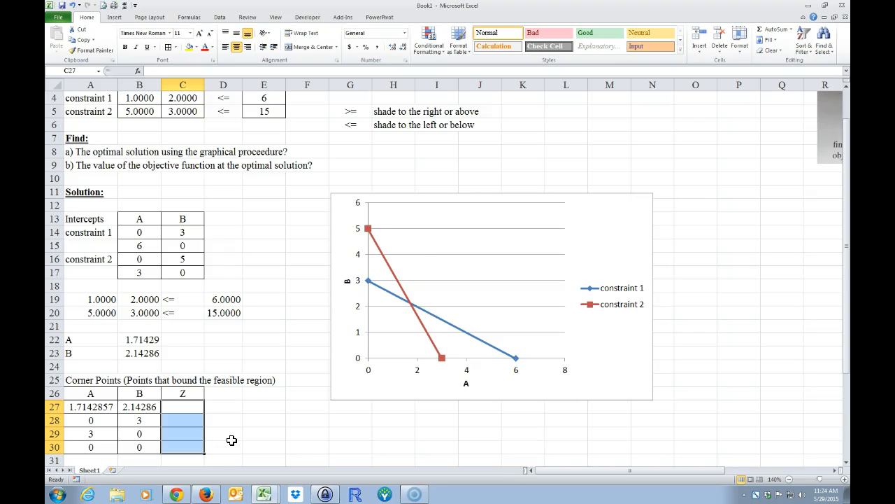
text(=mmult)
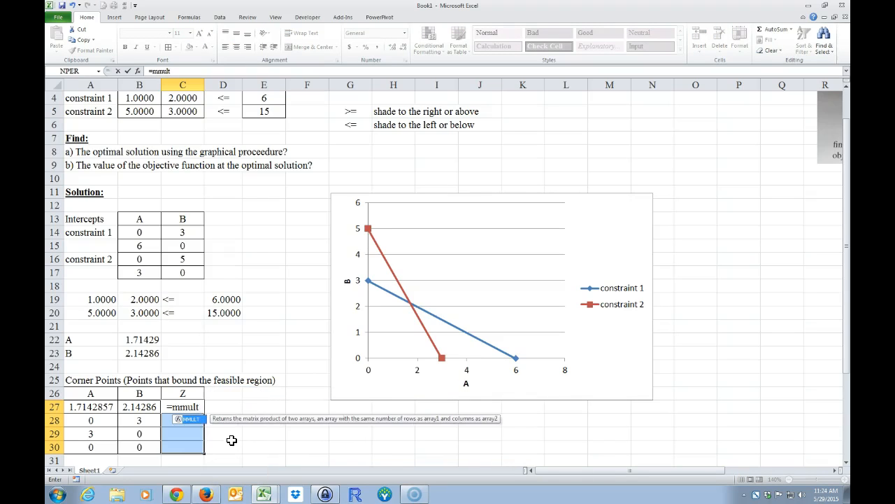
text(()
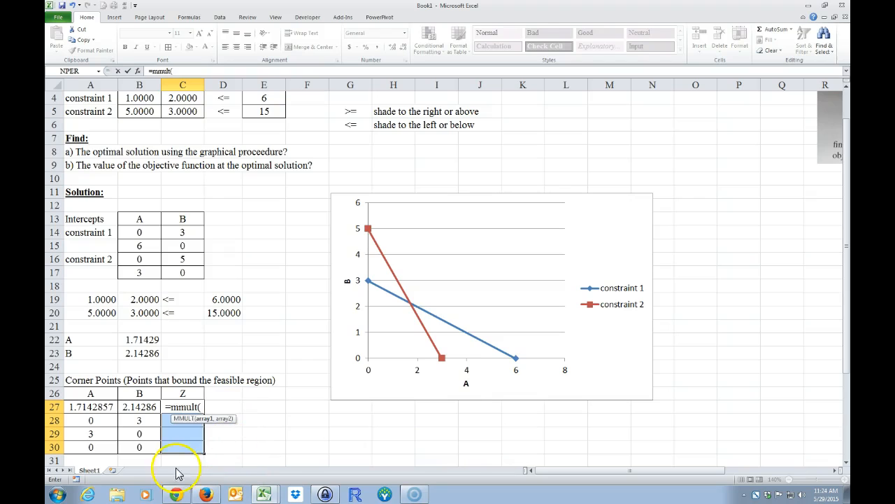
drag(91, 407, 135, 446)
text(,)
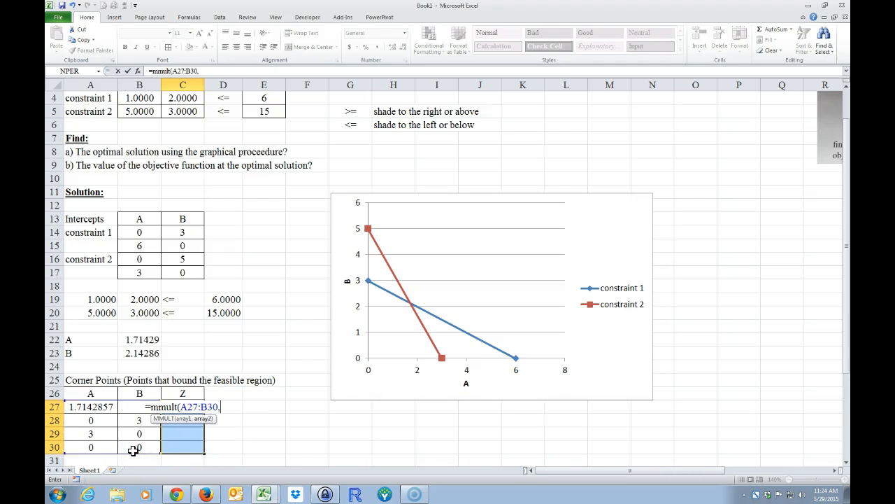
text(transpose)
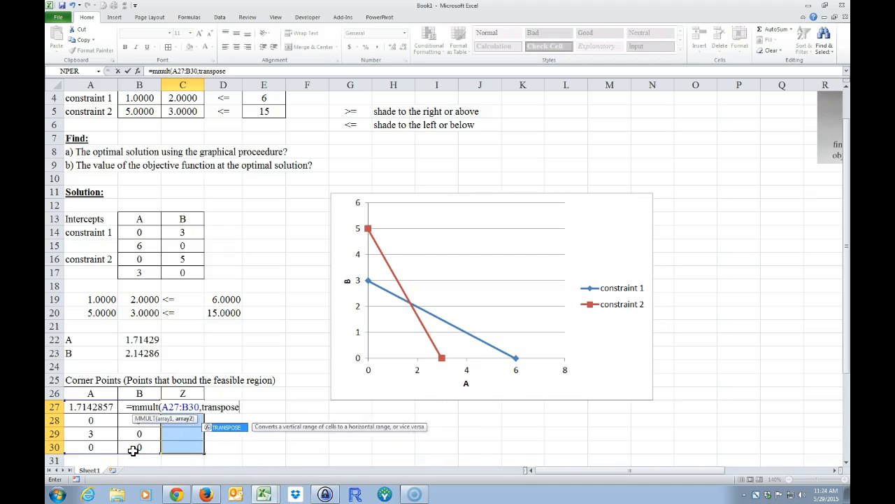
text(()
scroll(127, 447, up, 1)
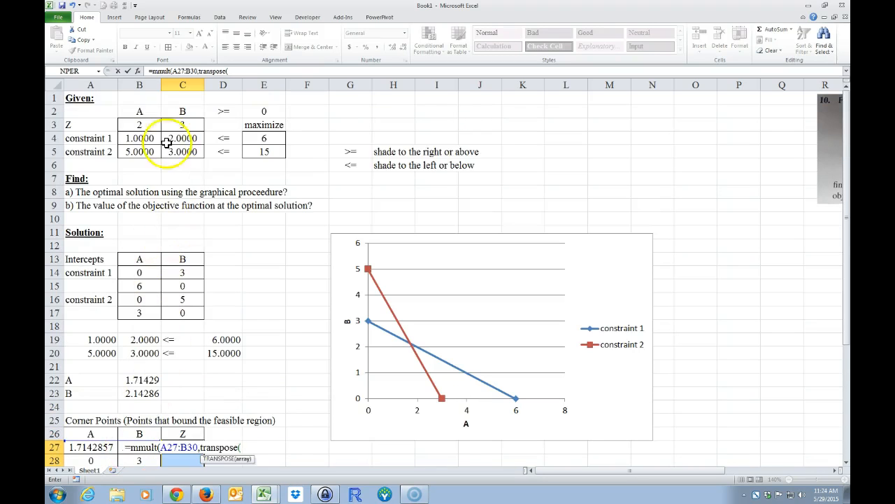
drag(140, 125, 176, 126)
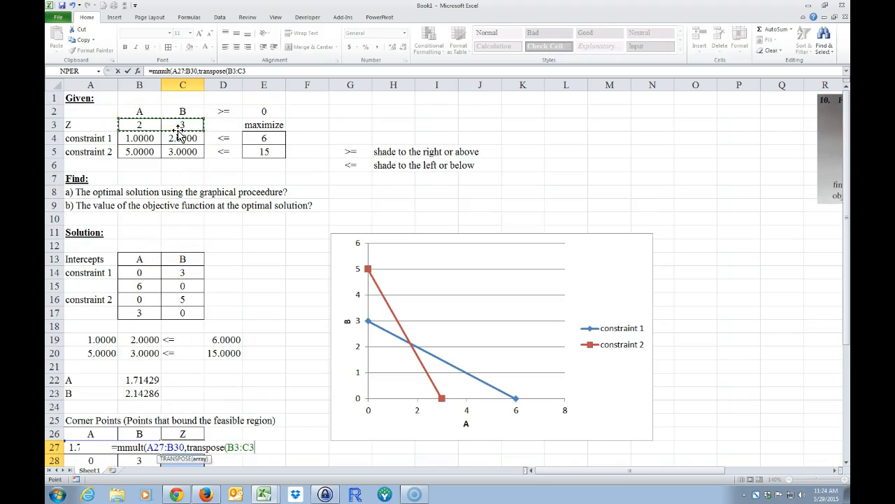
text())
scroll(185, 347, down, 1)
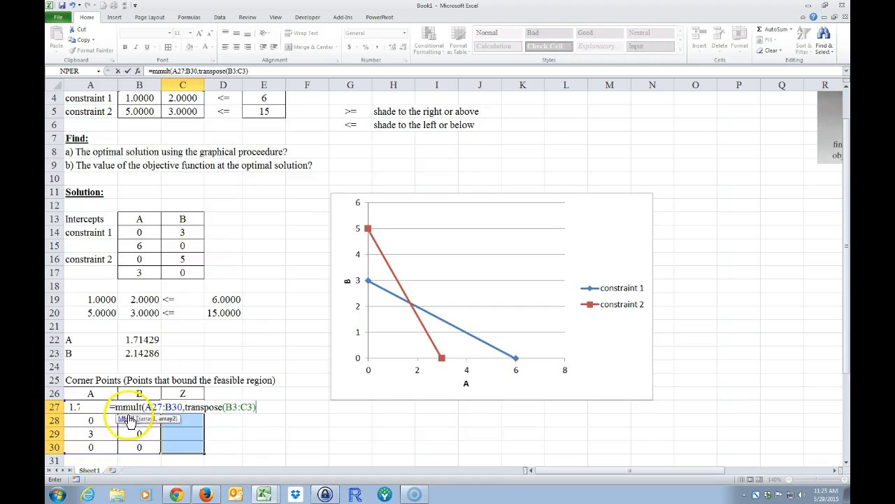
scroll(287, 294, up, 1)
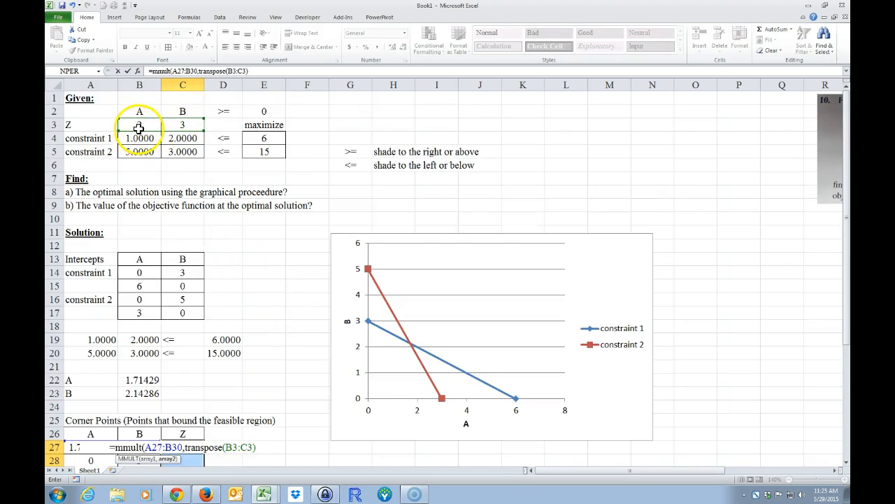
scroll(261, 315, down, 1)
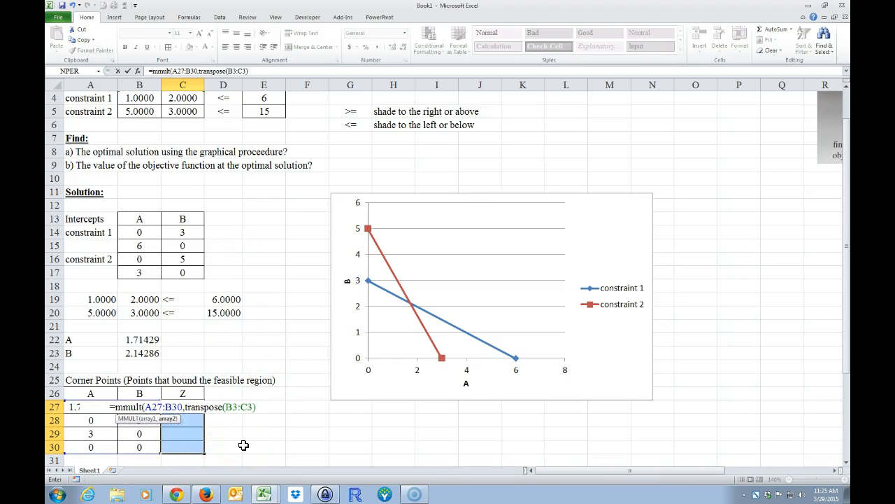
text())
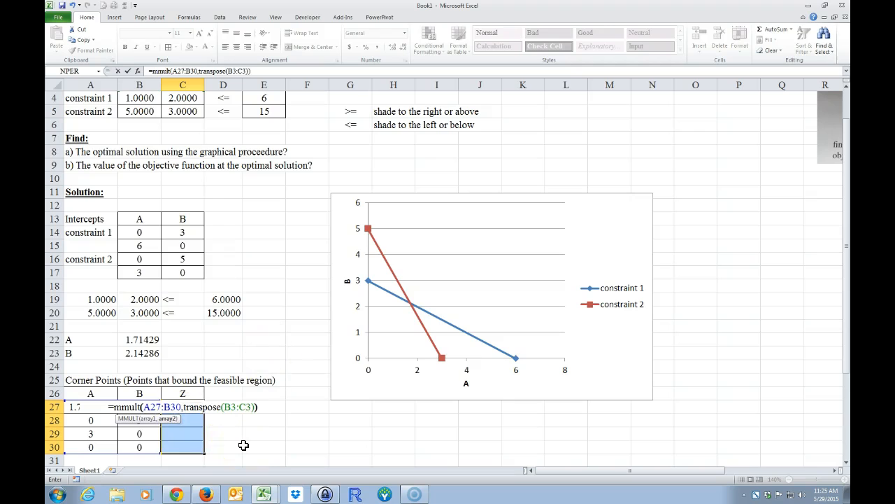
key(ctrl+shift+Return)
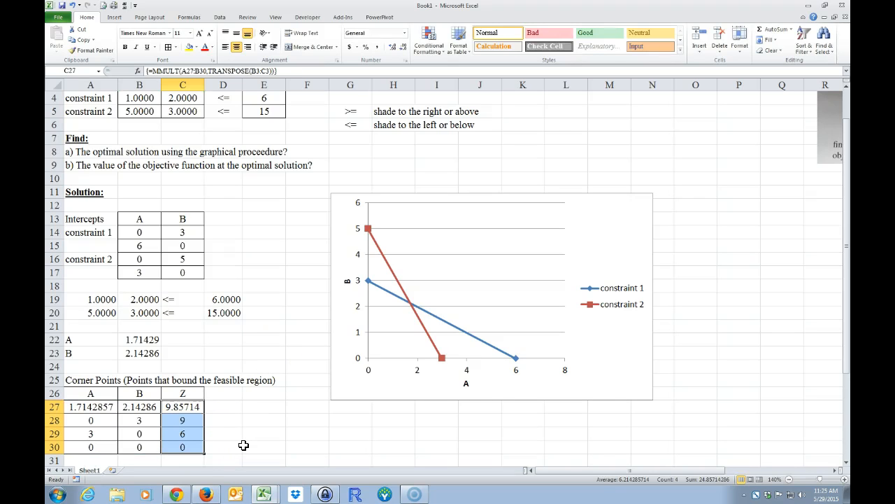
click(237, 445)
Highlight the optimal corner point row A27:C27 with a yellow fill.
scroll(237, 444, down, 1)
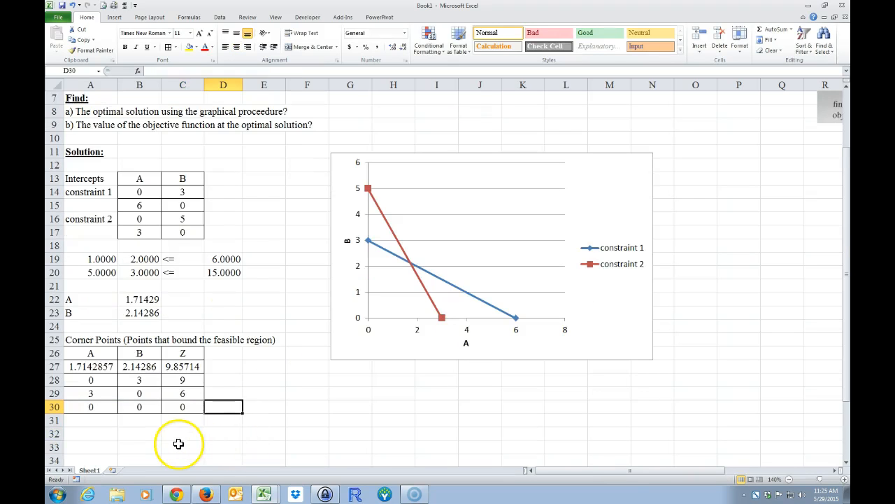
drag(183, 366, 90, 365)
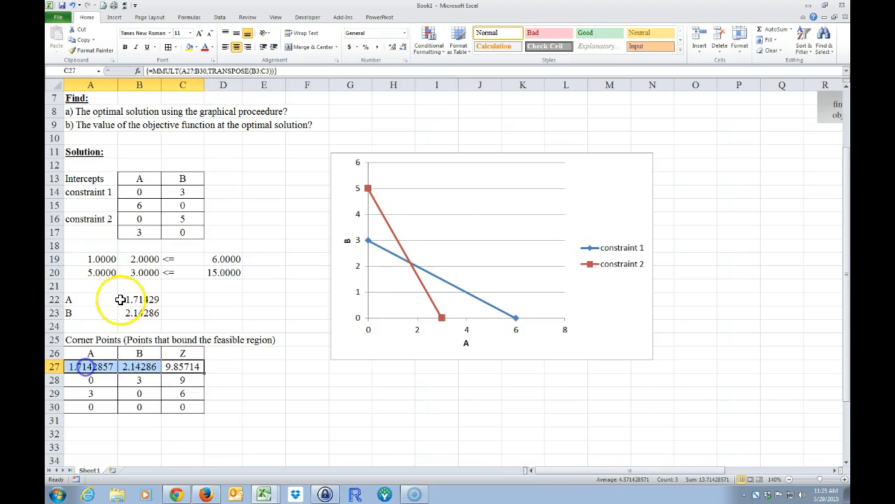
scroll(252, 206, up, 2)
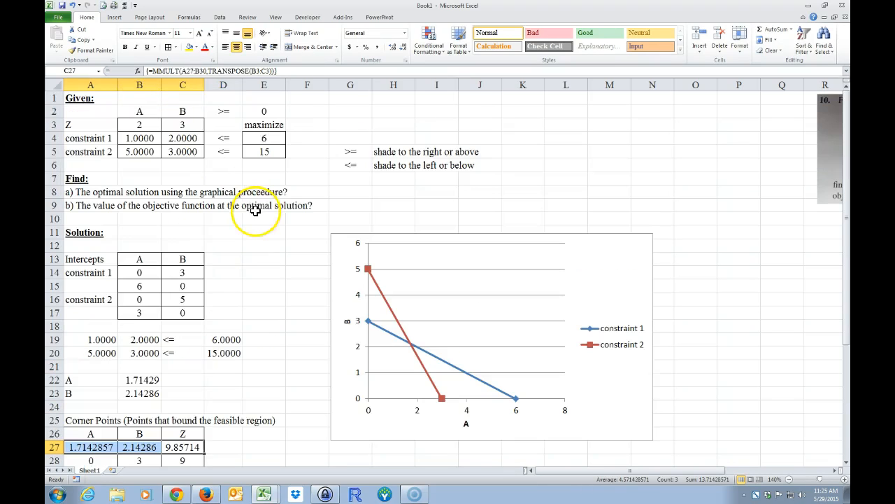
click(189, 46)
click(263, 232)
Check the objective function row A3:E3 against the A, B and Z values of the highlighted corner point in row 27.
drag(108, 125, 245, 124)
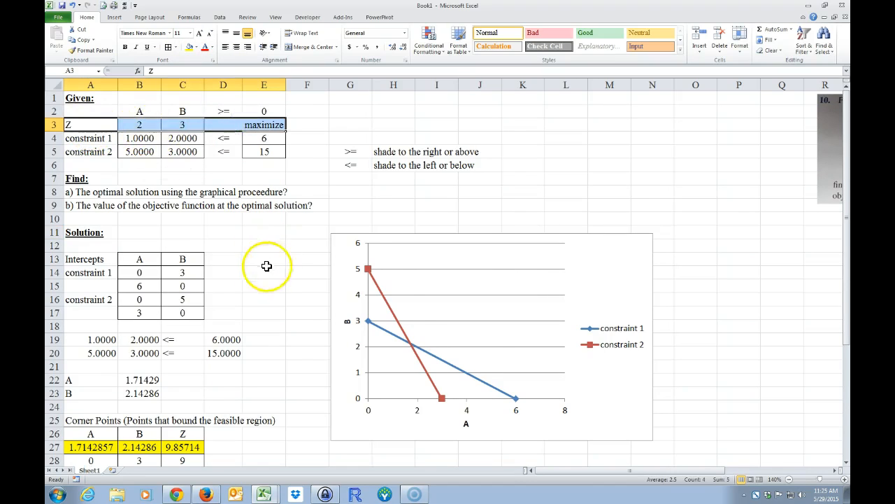
scroll(267, 266, down, 1)
click(82, 407)
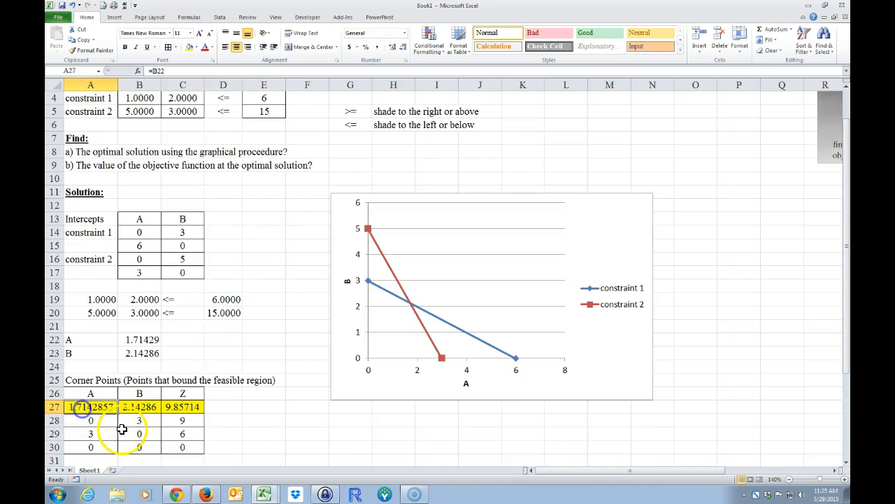
click(138, 407)
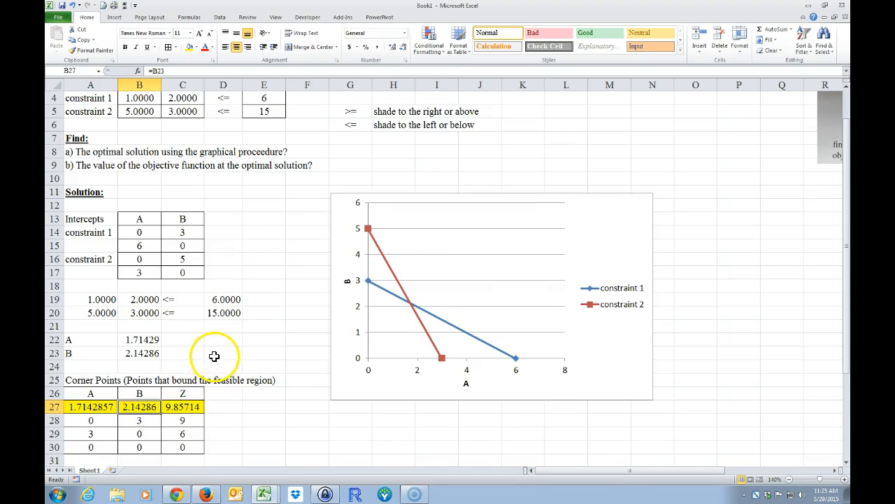
click(183, 407)
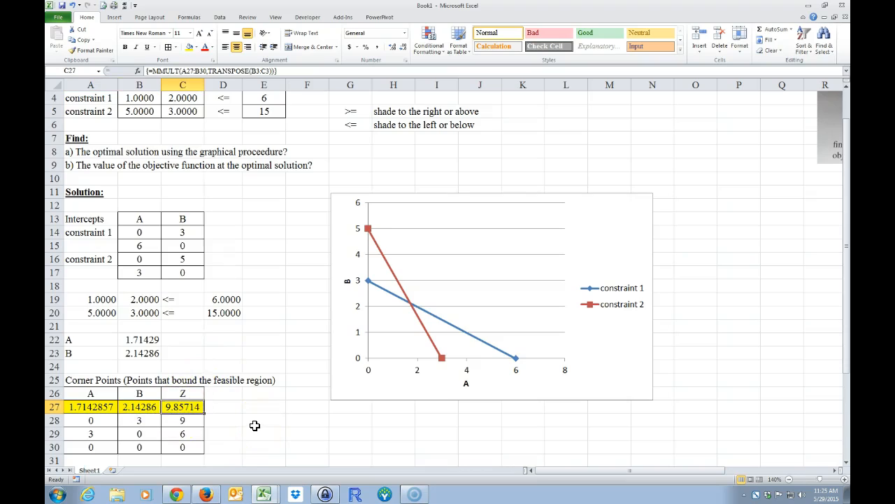
scroll(253, 420, down, 1)
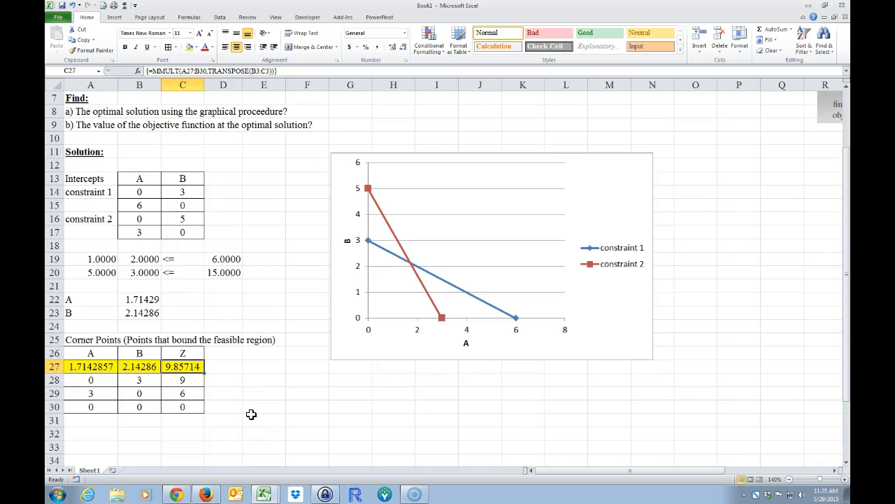
click(263, 381)
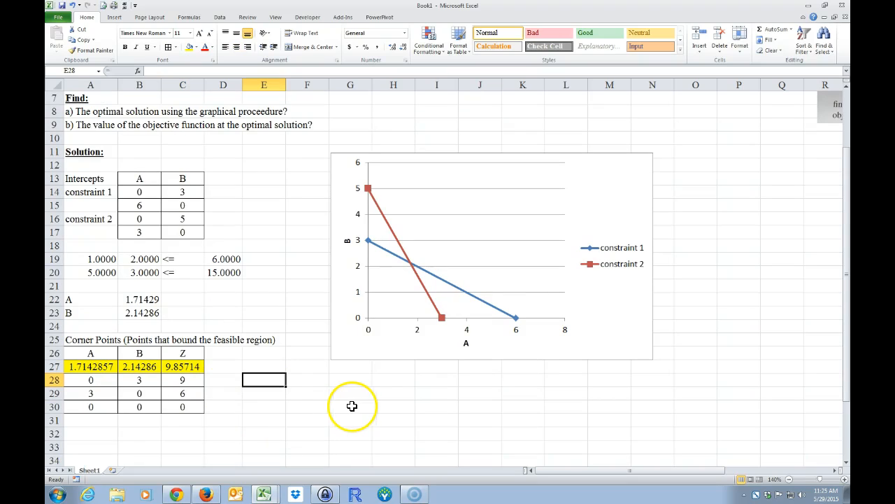
Add the heading "Alternate Solution:" in A32 below the corner points table, formatted bold and underlined.
click(90, 433)
text(Alternate Solution:)
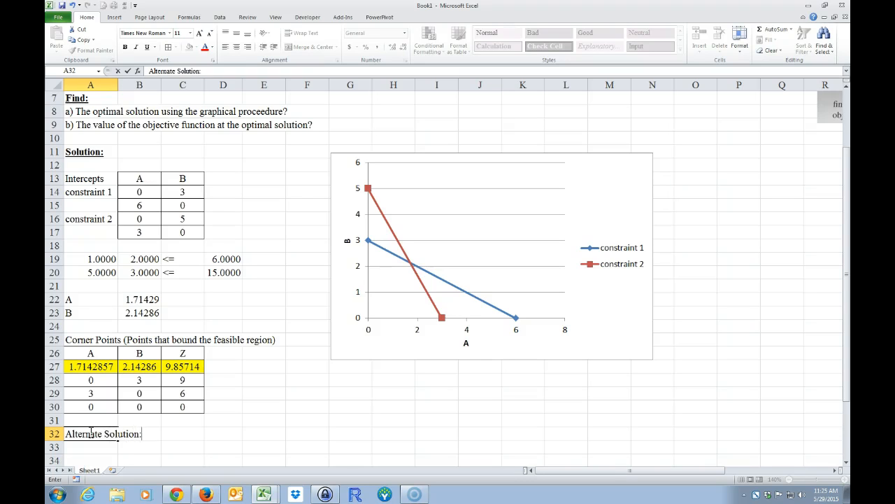
key(Return)
click(93, 434)
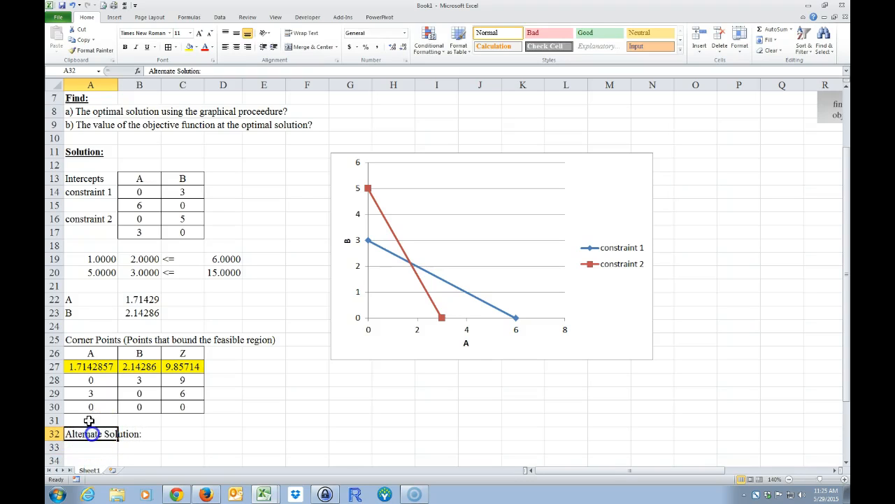
click(125, 47)
click(147, 49)
click(289, 382)
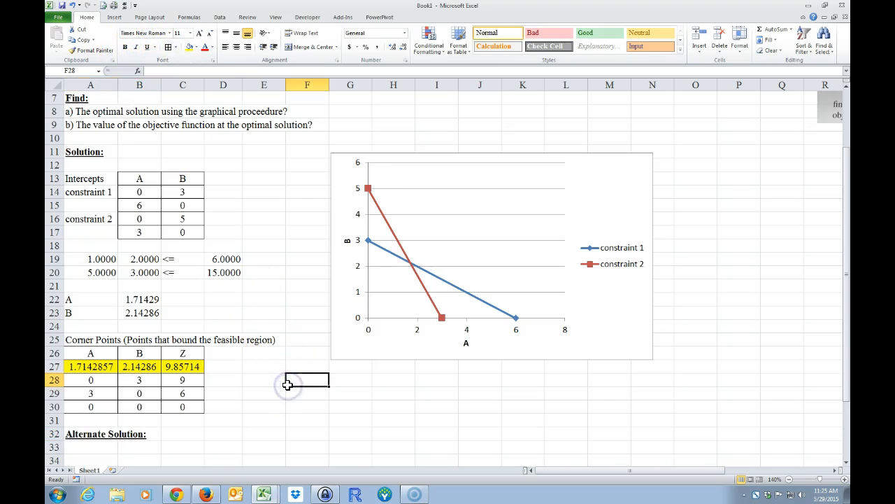
Copy the Z, constraint 1 and constraint 2 labels from A3:A5 to A33:A35 under the Alternate Solution heading.
scroll(275, 391, down, 1)
scroll(275, 391, up, 3)
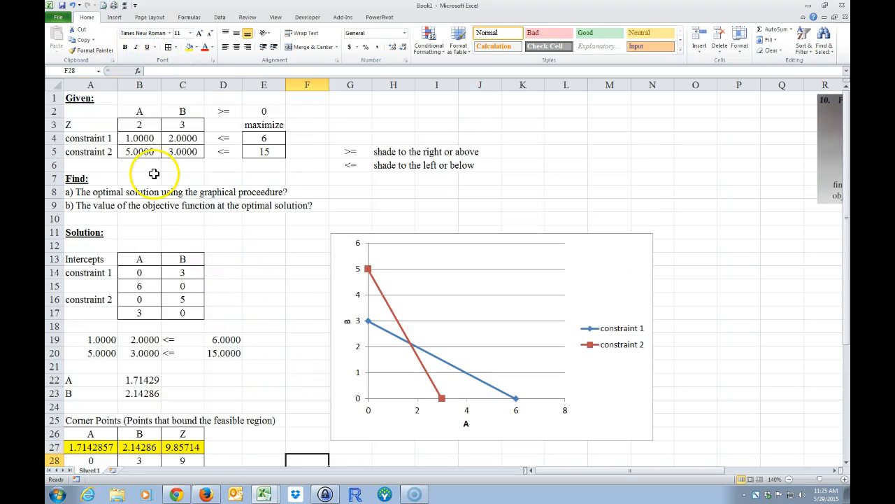
drag(83, 124, 81, 147)
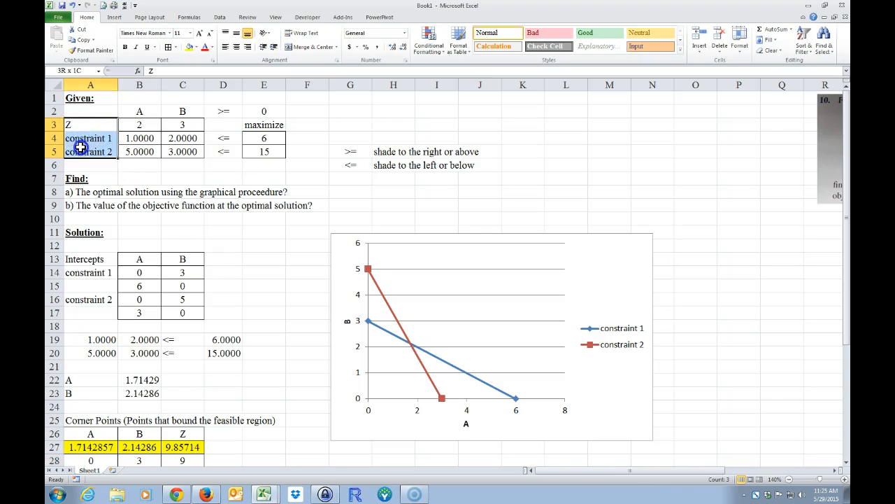
right_click(81, 147)
click(102, 160)
scroll(89, 235, down, 3)
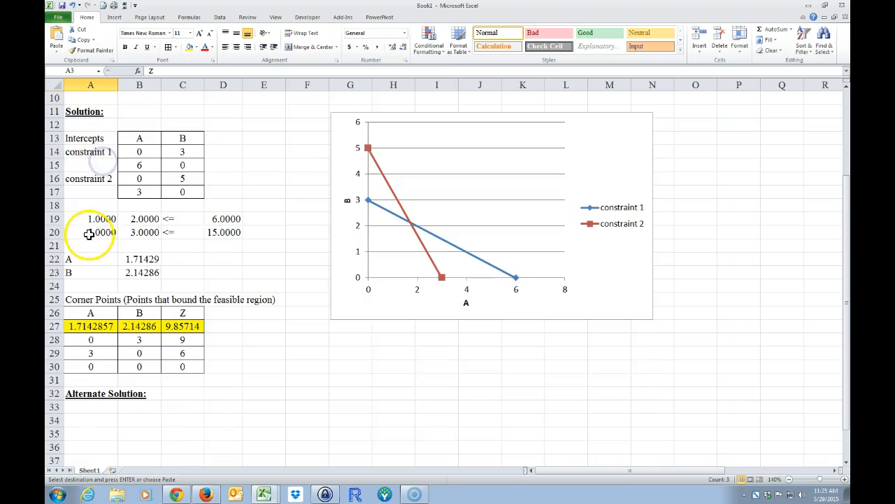
click(90, 408)
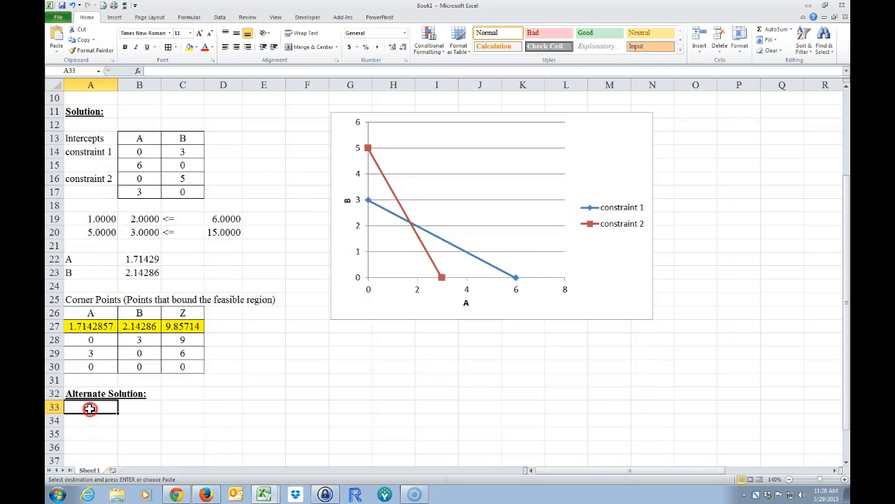
right_click(90, 409)
click(110, 280)
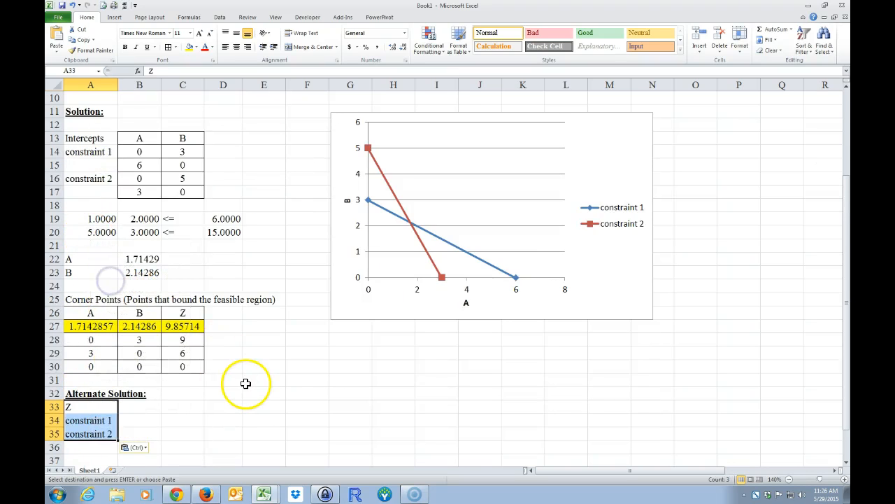
Copy the A and B headers with the highlighted cells below them from A26:B27 to B37:C38.
drag(87, 313, 124, 327)
right_click(125, 327)
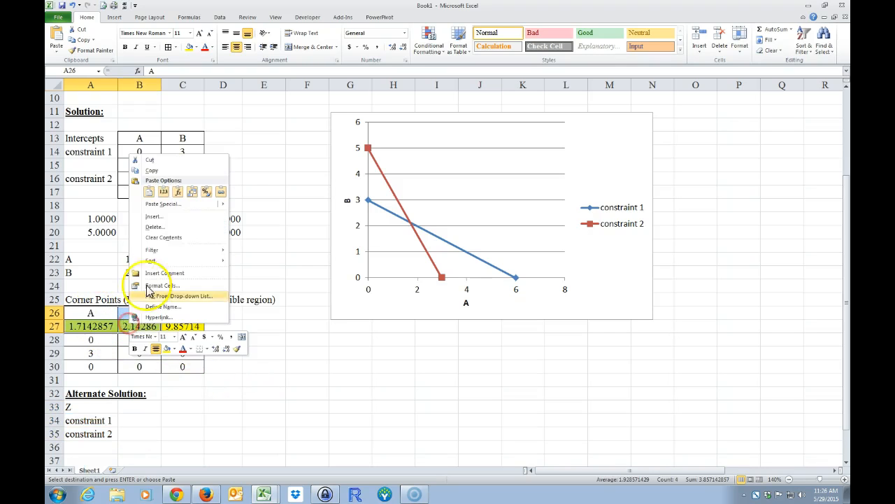
click(152, 172)
scroll(245, 340, down, 1)
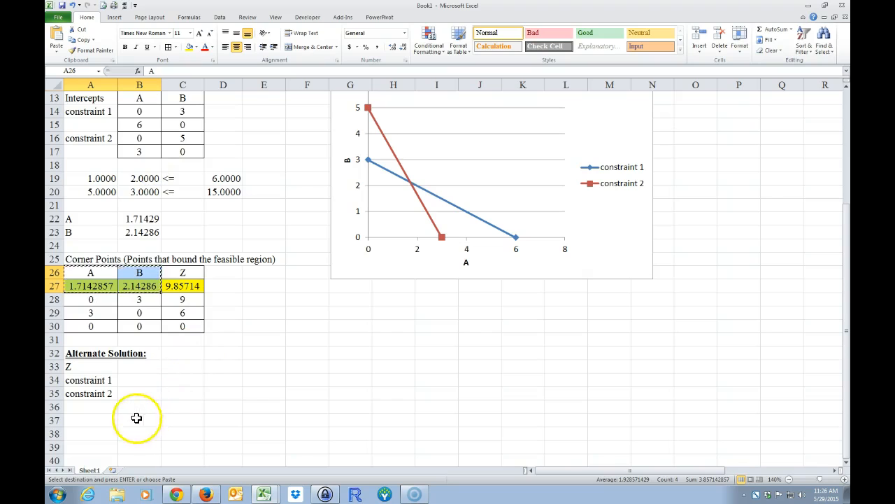
click(138, 422)
right_click(138, 420)
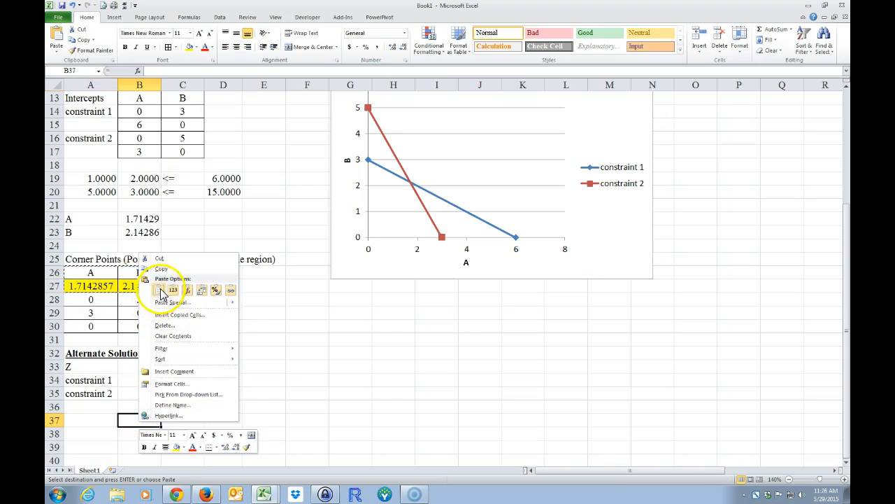
click(160, 287)
click(299, 419)
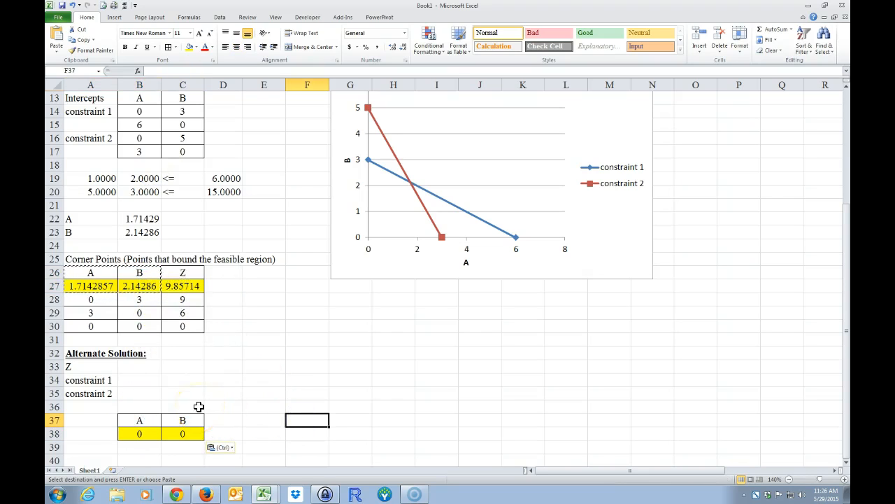
Enter 1 as the trial value for both A in B38 and B in C38.
click(139, 433)
text(1)
key(Right)
text(1)
key(Return)
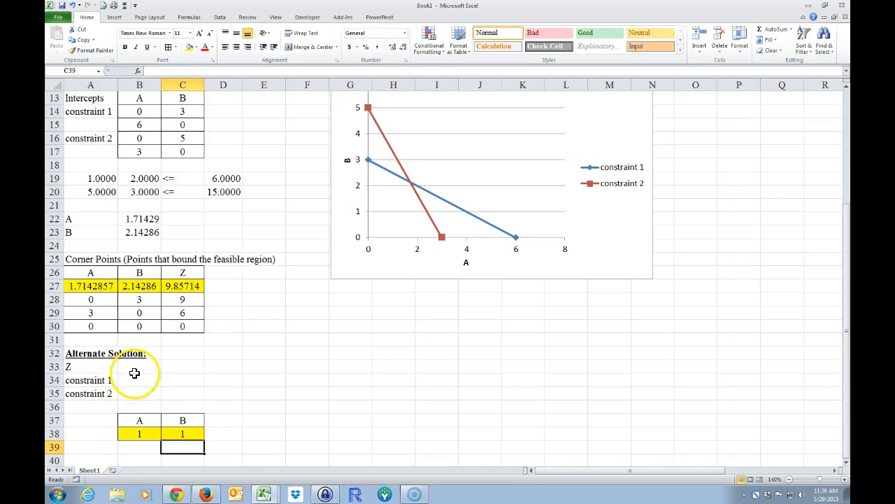
Begin an MMULT array formula across B33:B35 beside the Alternate Solution's Z and constraint labels.
drag(136, 366, 144, 391)
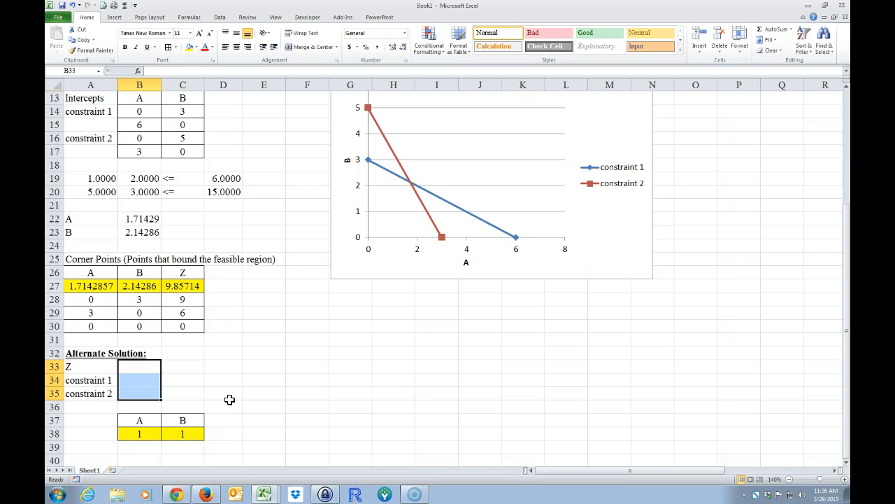
text(=)
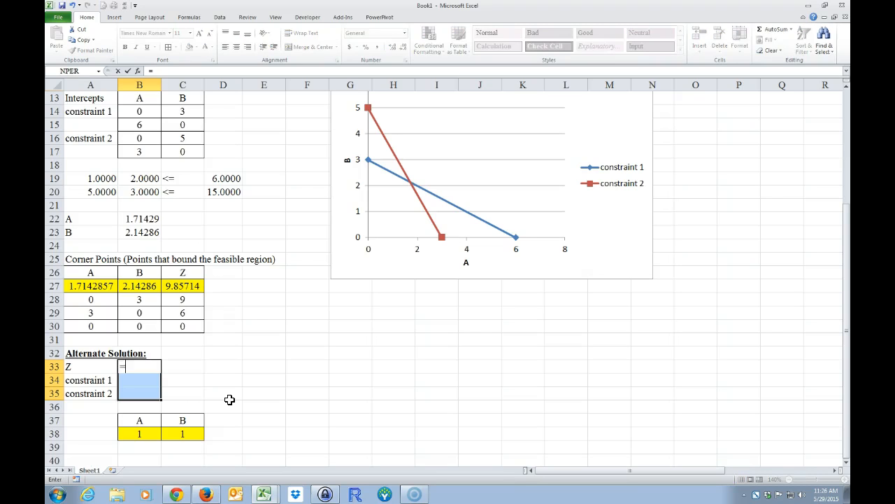
text(mmult()
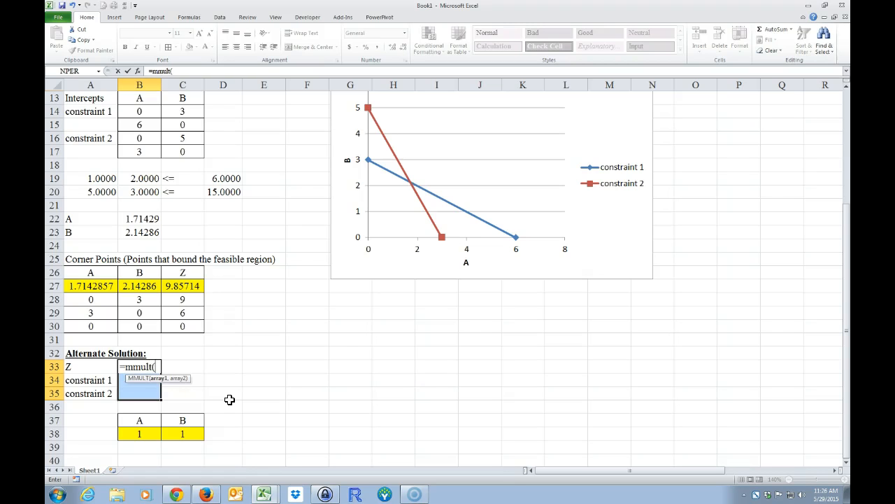
Consult the worked MMULT examples in the "Chapter 2 various problems on Excel" workbook and return to Book1.
mouse_move(263, 494)
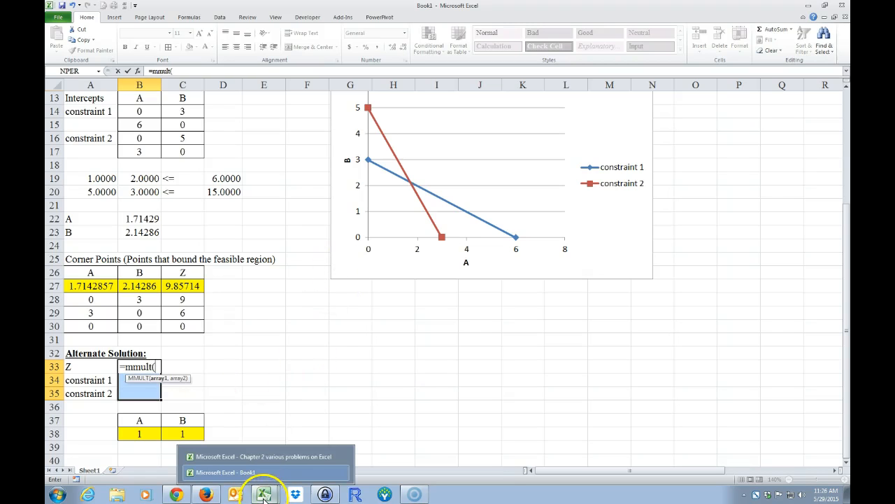
click(260, 457)
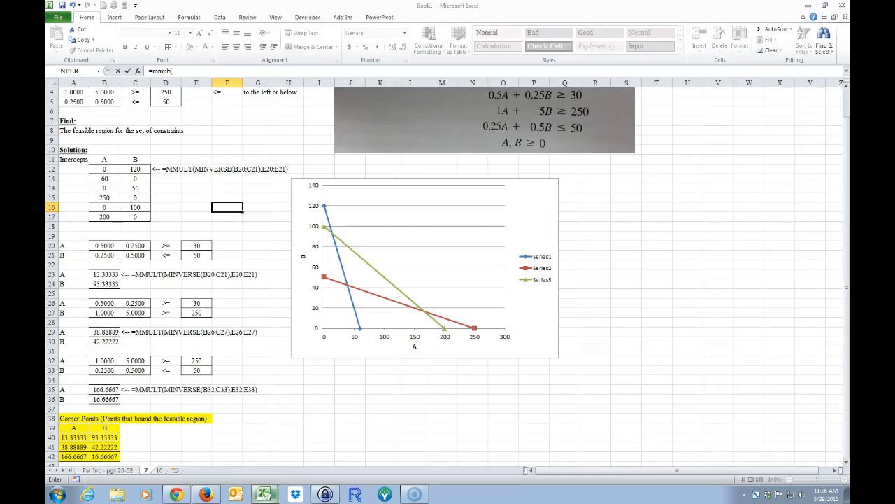
double_click(504, 10)
drag(475, 96, 46, 102)
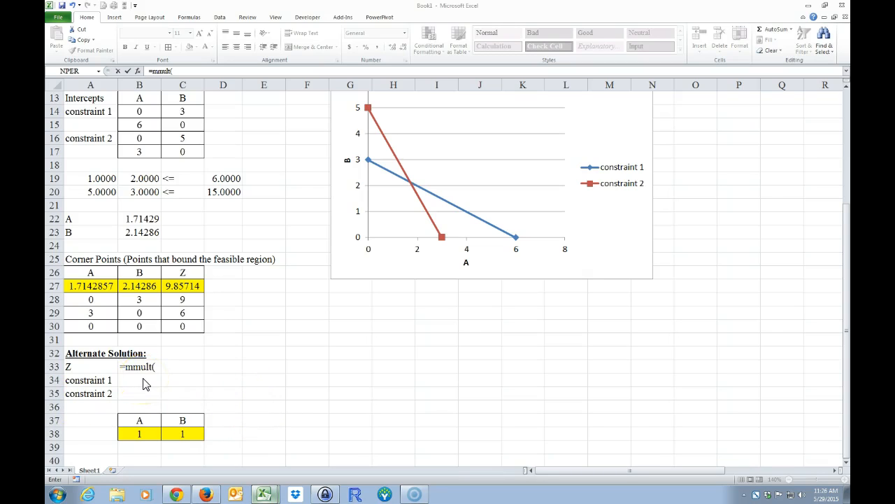
Complete the array formula in B33:B35 as =MMULT(B3:C5,TRANSPOSE(B38:C38)).
scroll(210, 354, up, 3)
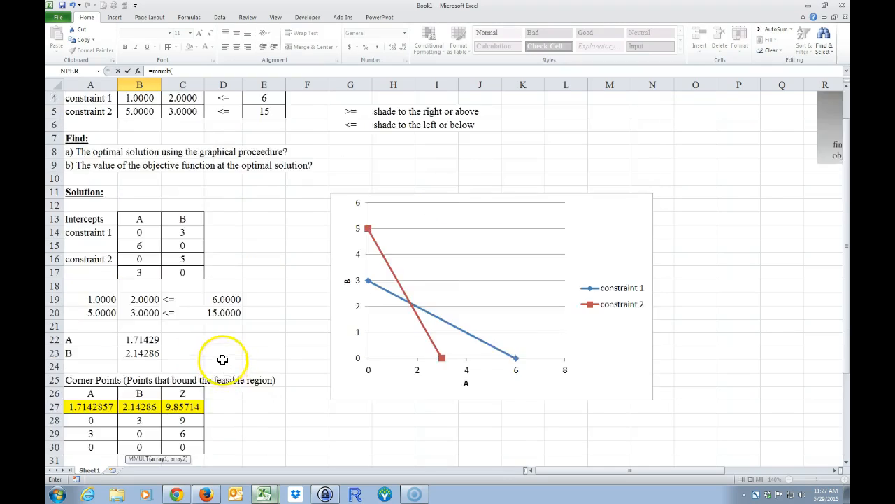
scroll(224, 343, up, 1)
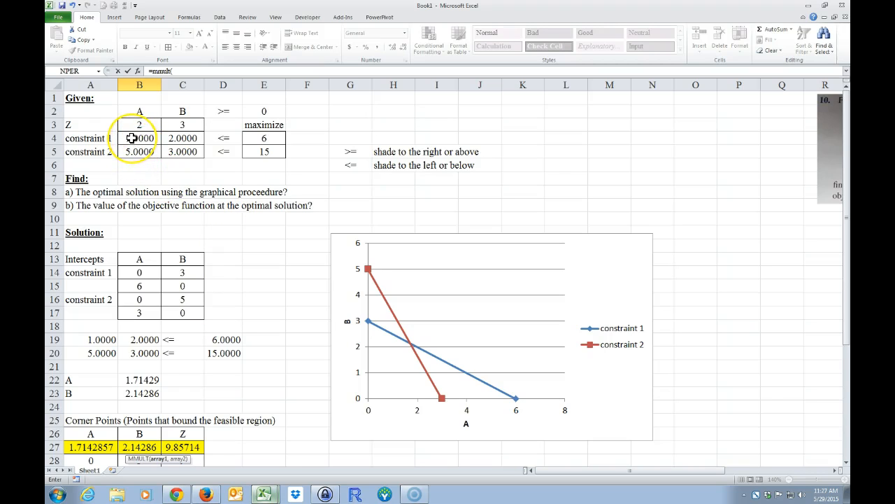
drag(135, 126, 175, 150)
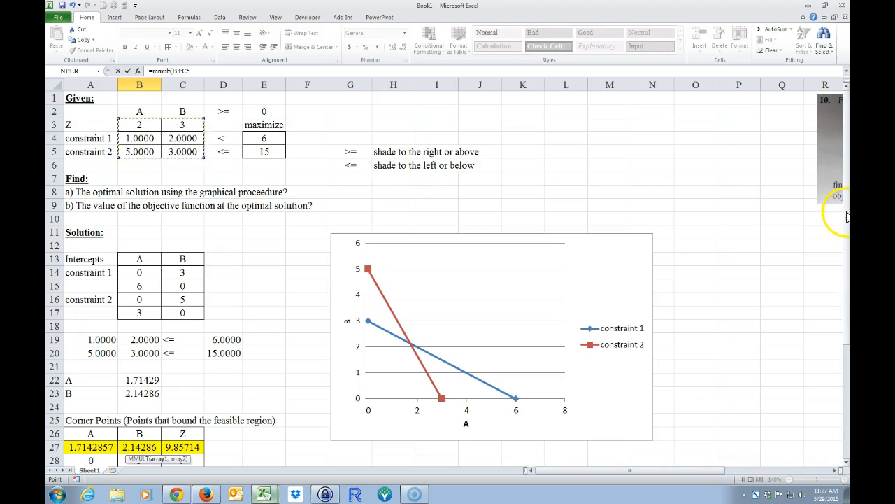
scroll(845, 223, down, 4)
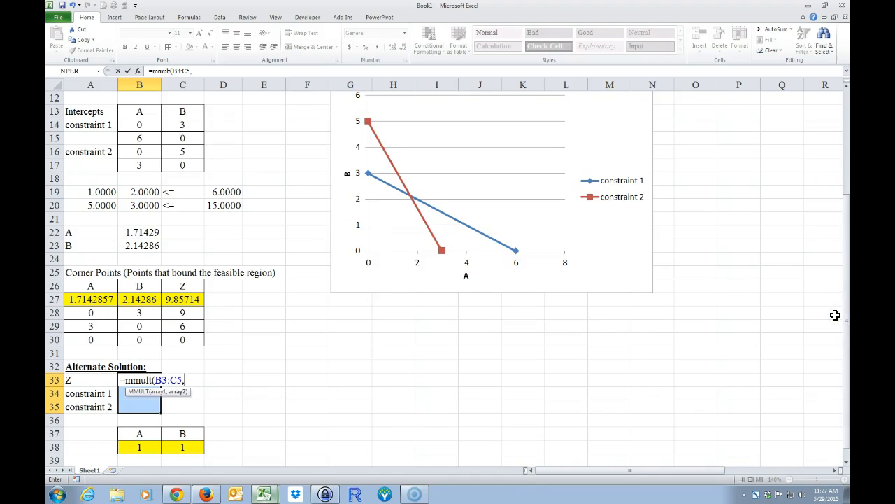
text(transpose()
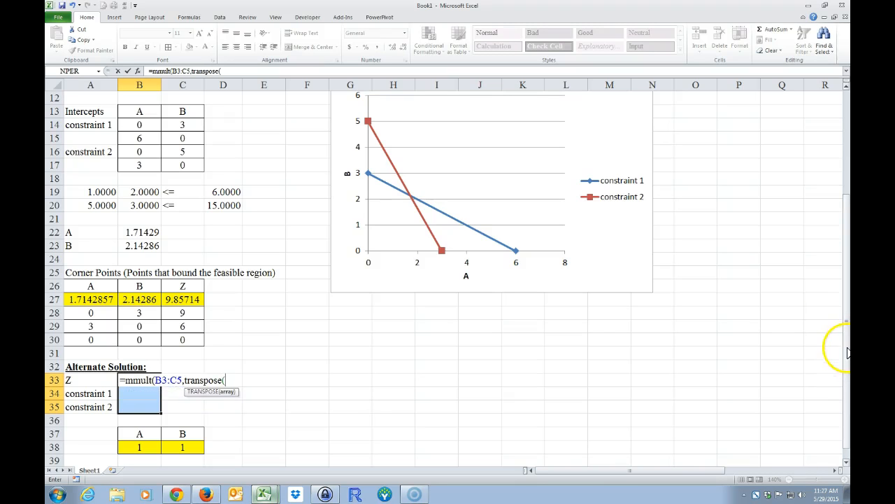
drag(139, 447, 178, 448)
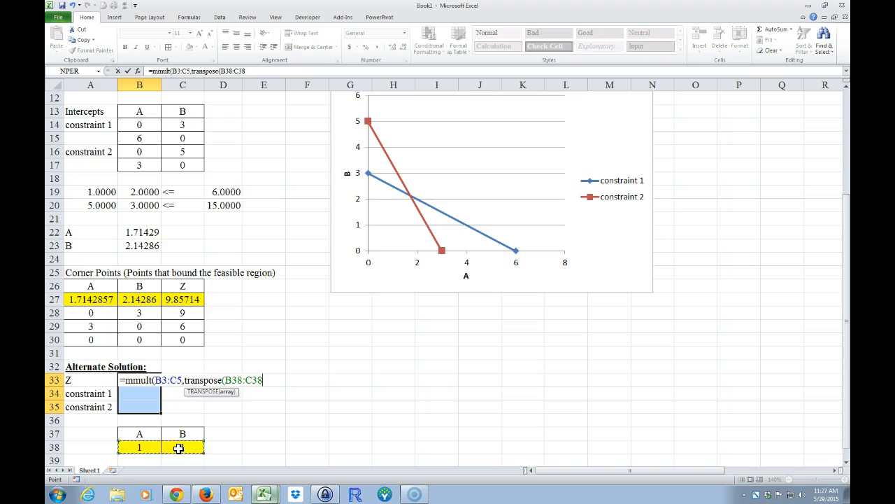
text())
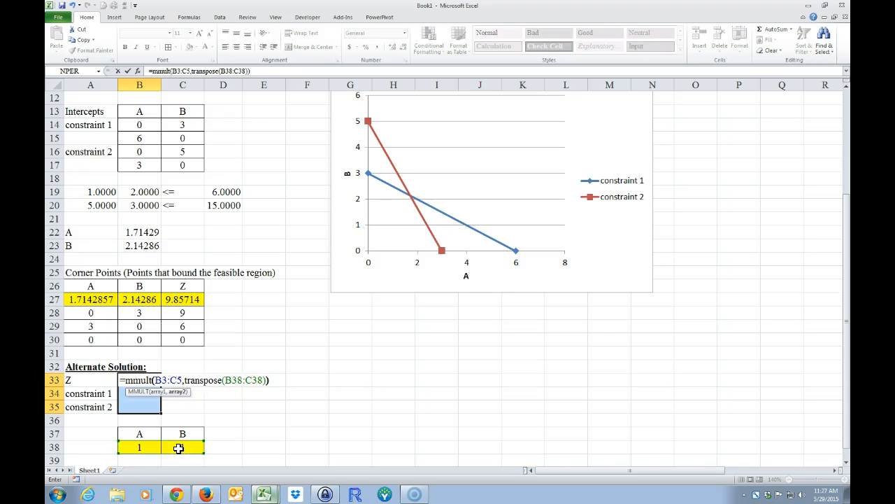
key(ctrl+shift+Return)
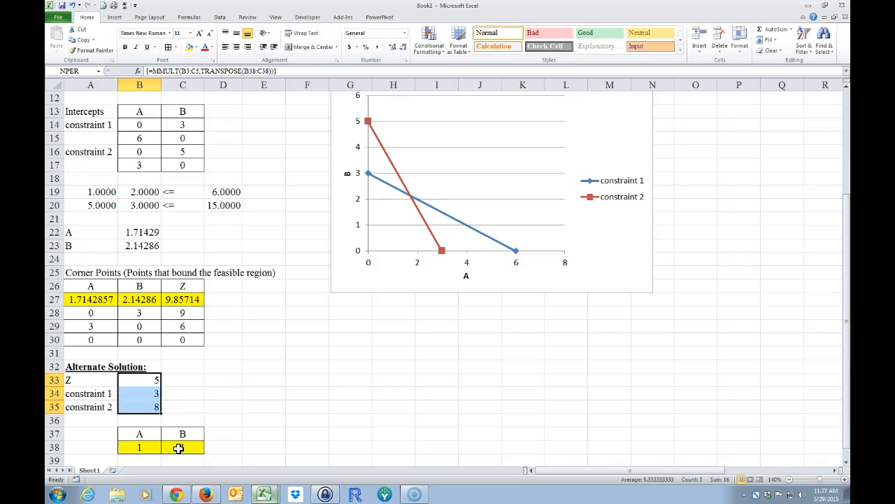
click(240, 419)
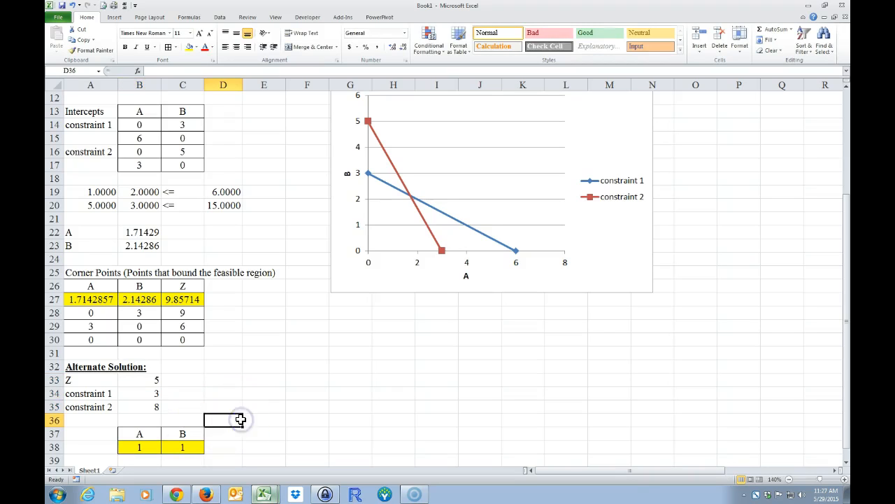
Compare the given coefficients in B3:C5 with the Z and constraint results in B33:B35 for the trial values.
scroll(265, 427, up, 1)
scroll(266, 434, down, 1)
scroll(182, 231, up, 4)
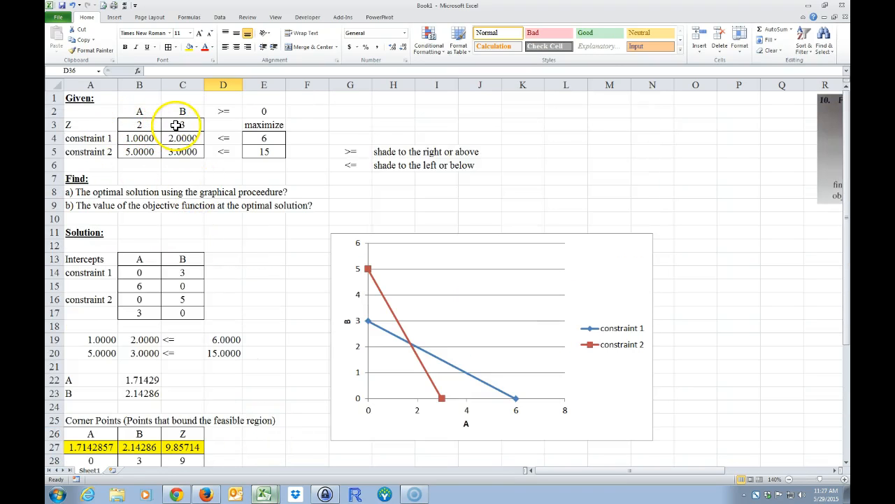
scroll(226, 222, down, 3)
click(144, 406)
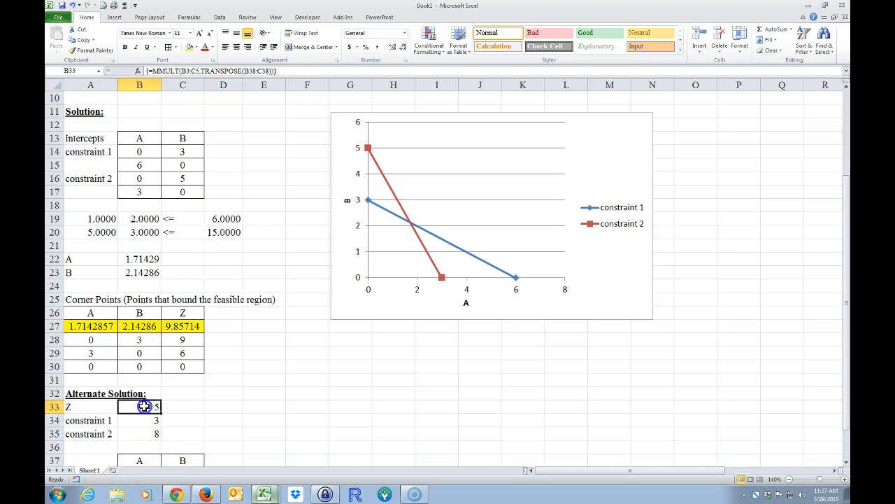
scroll(298, 413, down, 2)
click(283, 391)
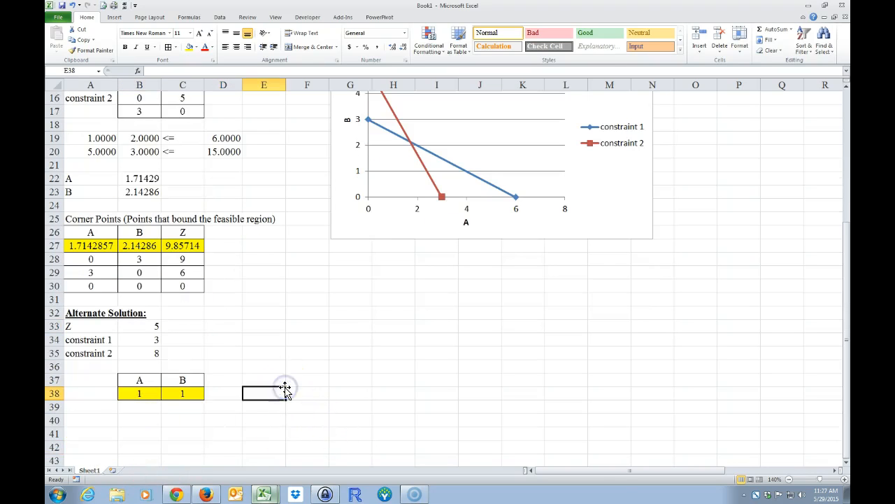
scroll(287, 385, up, 1)
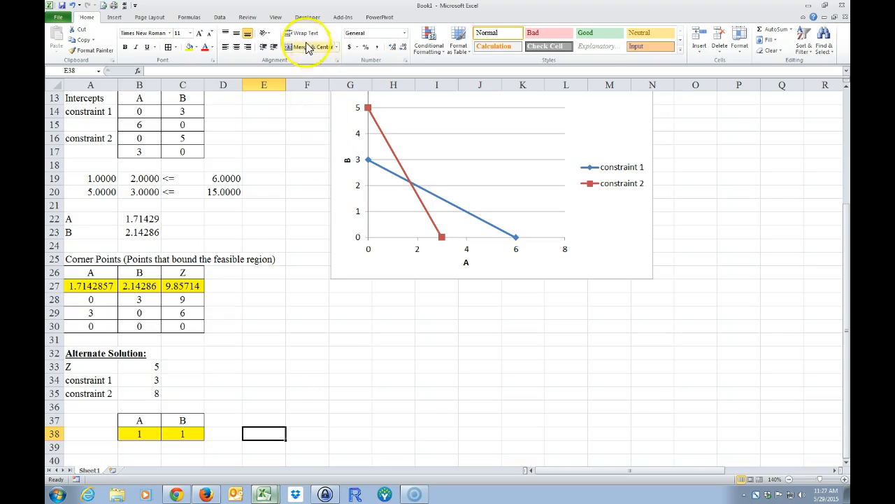
Check in the Excel add-ins list that the Solver Add-in is enabled.
click(221, 18)
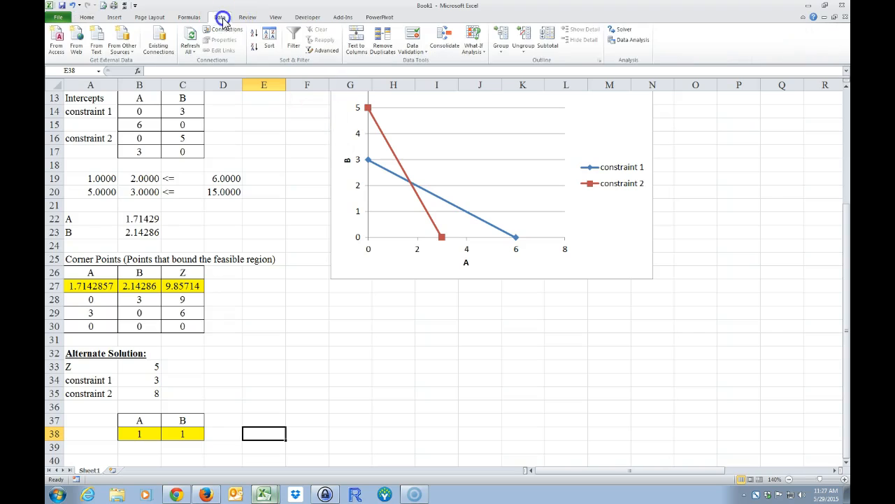
click(624, 32)
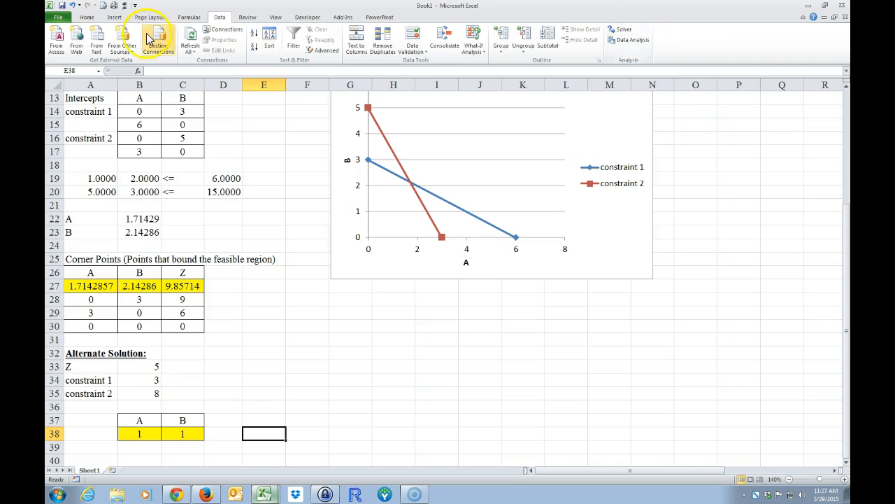
click(58, 20)
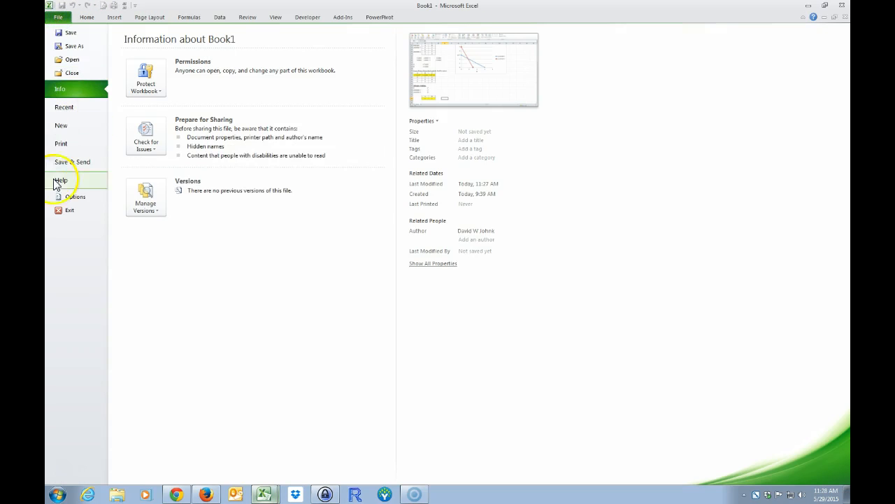
click(74, 200)
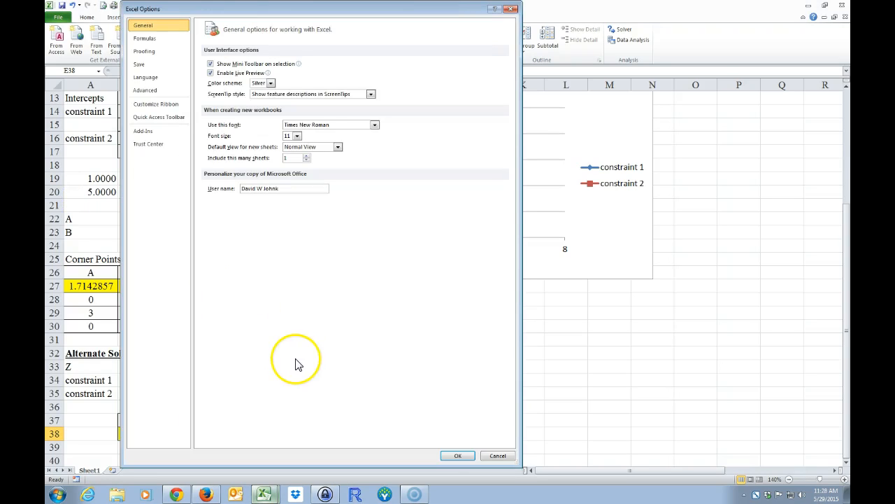
click(143, 132)
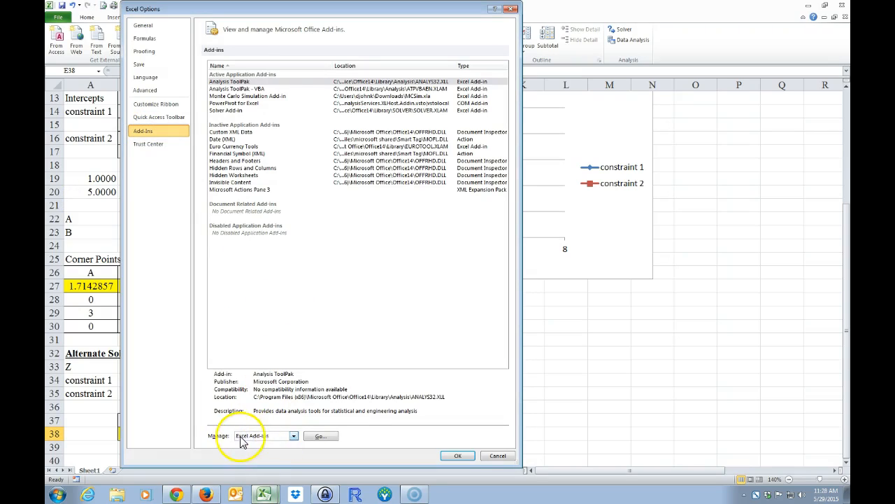
click(319, 436)
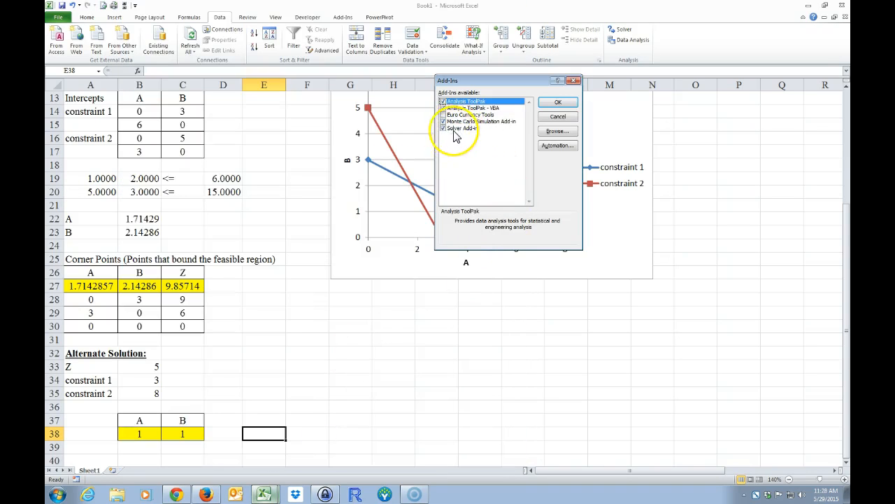
click(443, 129)
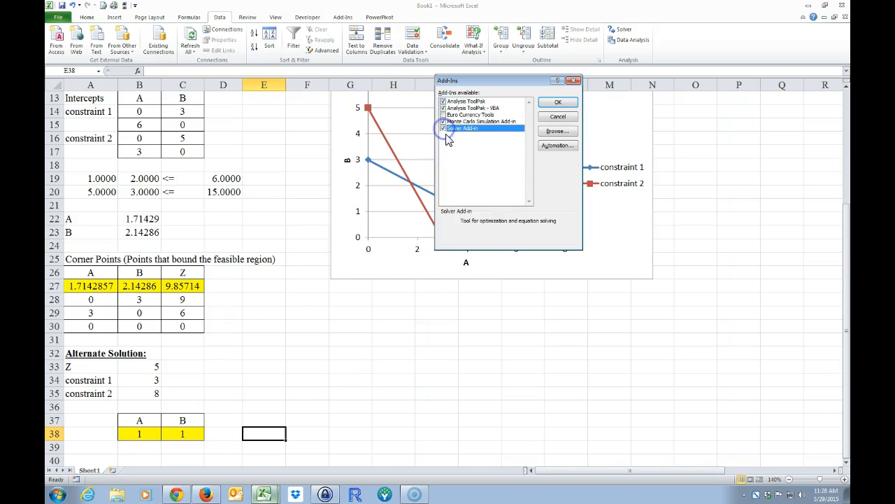
click(551, 102)
Open Solver and reset all its parameters to clear the old objective, variable cells and constraints.
scroll(455, 320, up, 4)
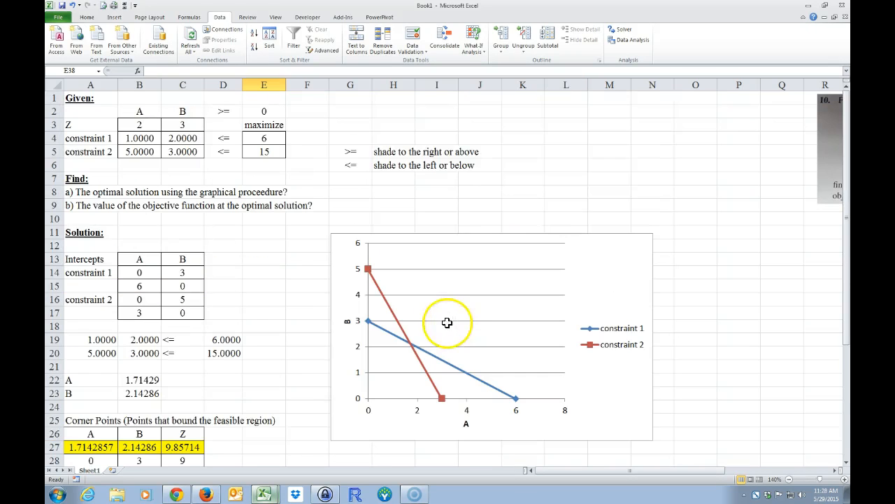
click(622, 32)
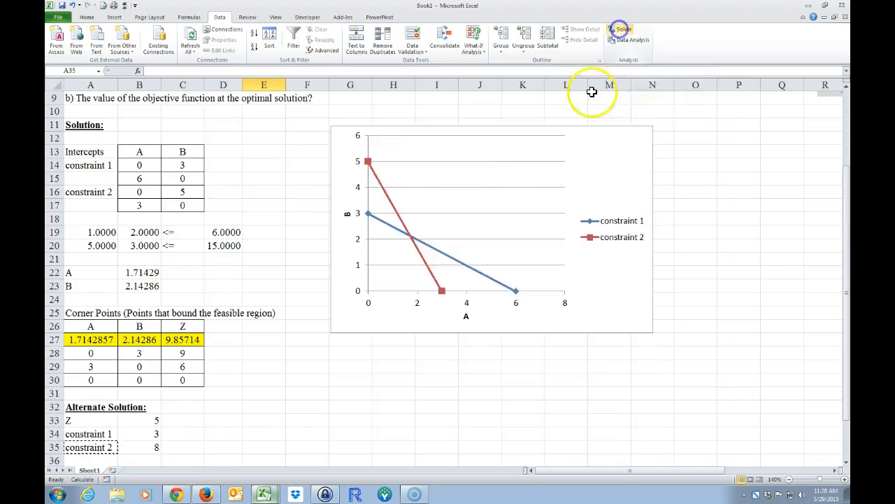
drag(524, 28, 527, 73)
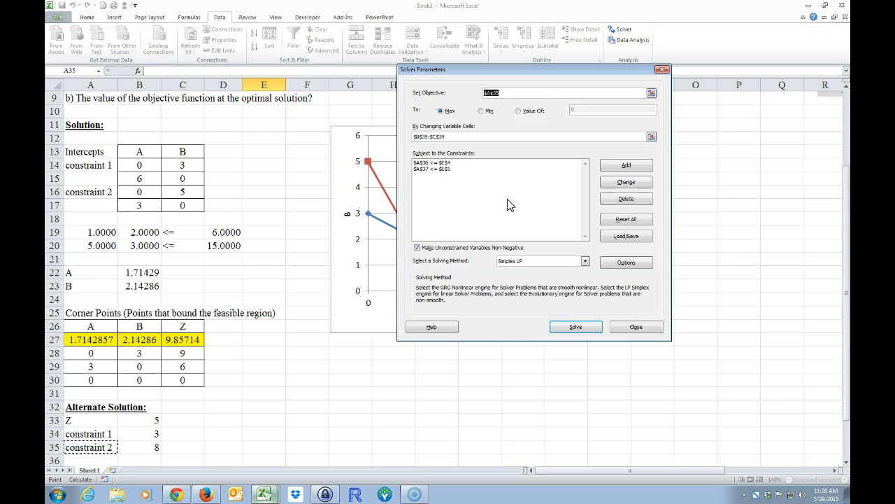
click(618, 221)
click(514, 278)
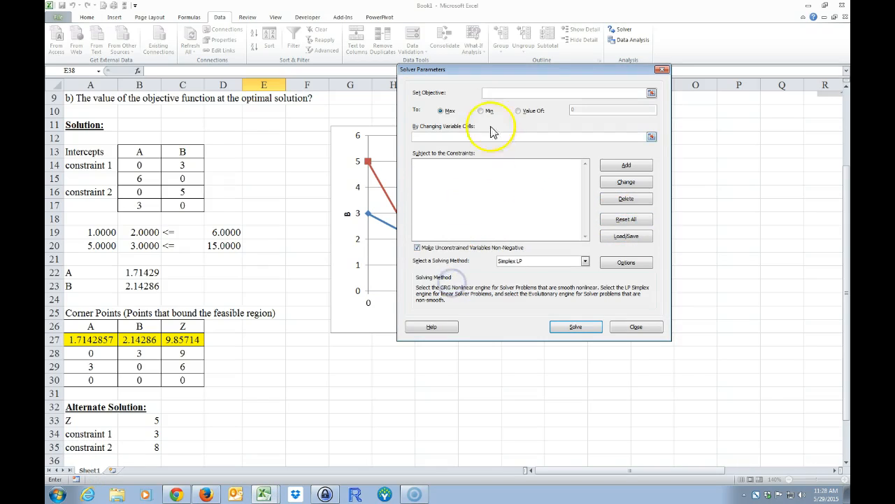
drag(472, 70, 407, 152)
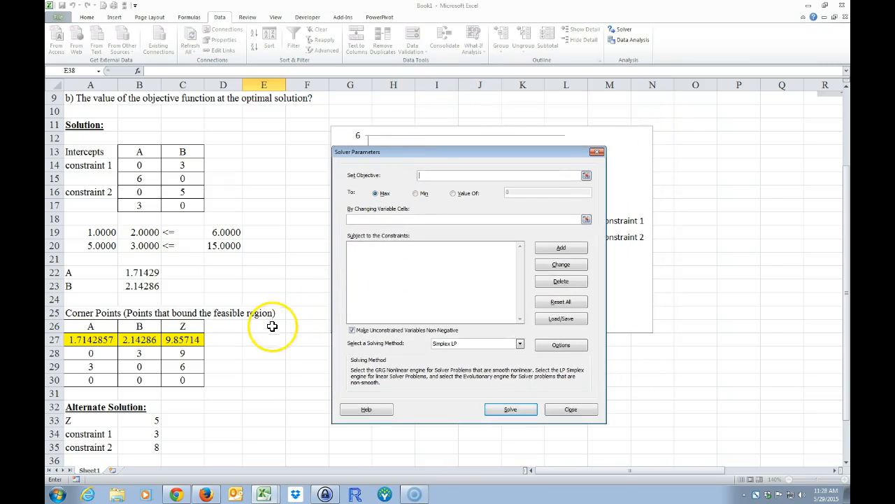
Set the Solver objective to maximize Z in B33 by changing the variable cells B38:C38.
scroll(242, 385, down, 1)
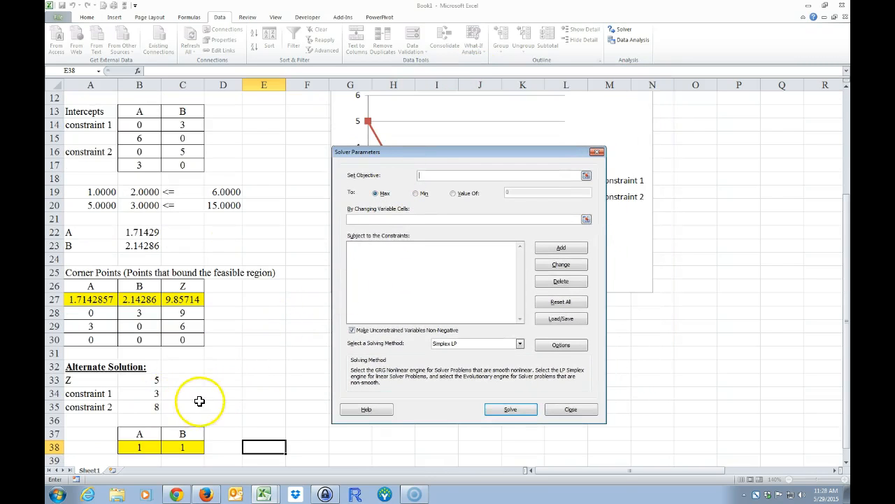
scroll(210, 392, down, 1)
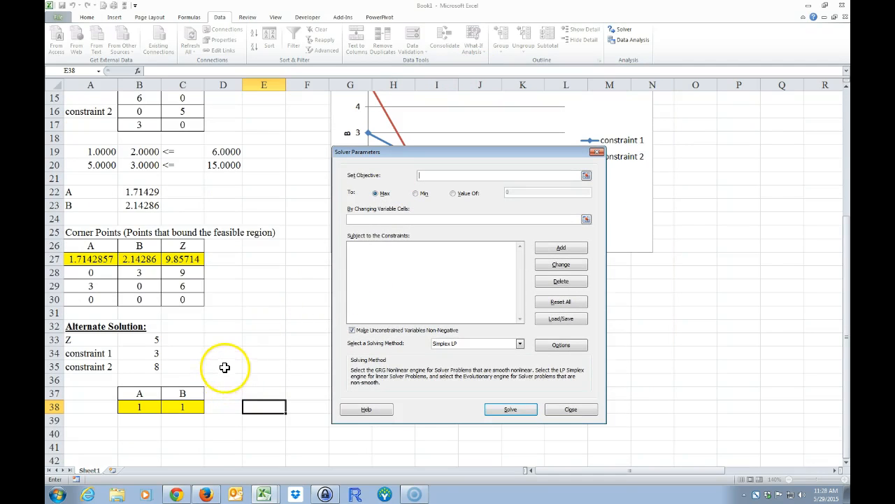
click(143, 339)
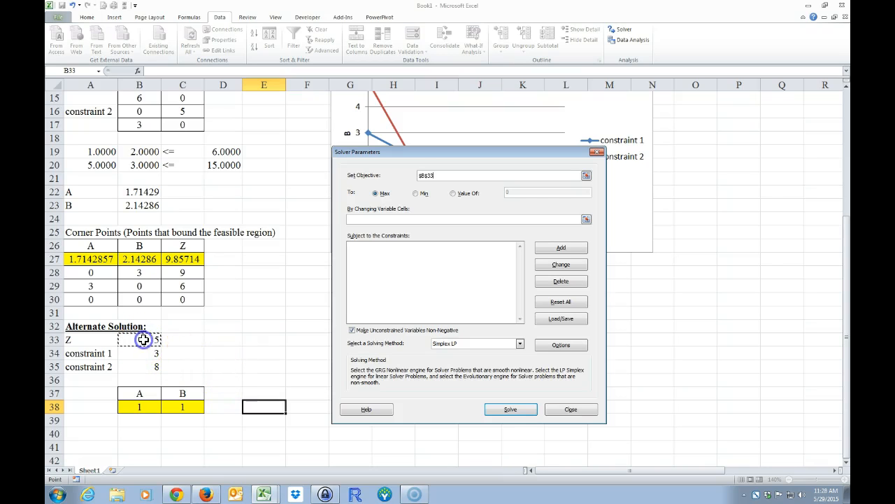
click(417, 195)
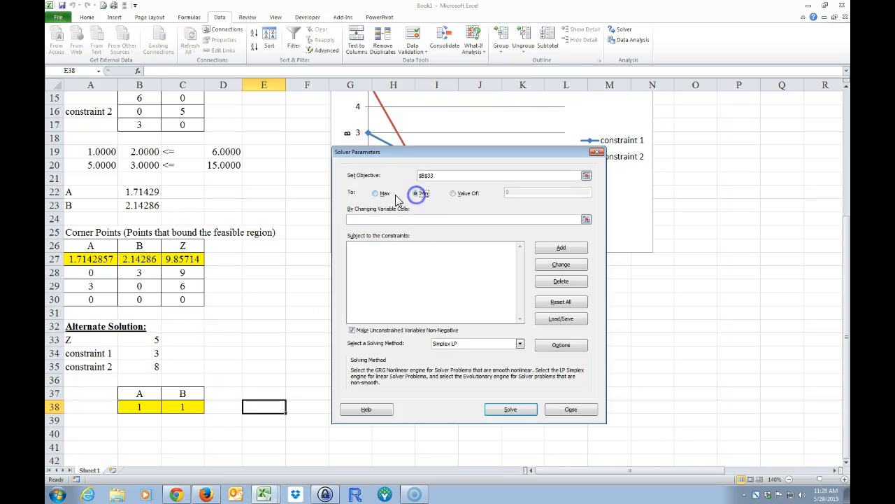
click(376, 194)
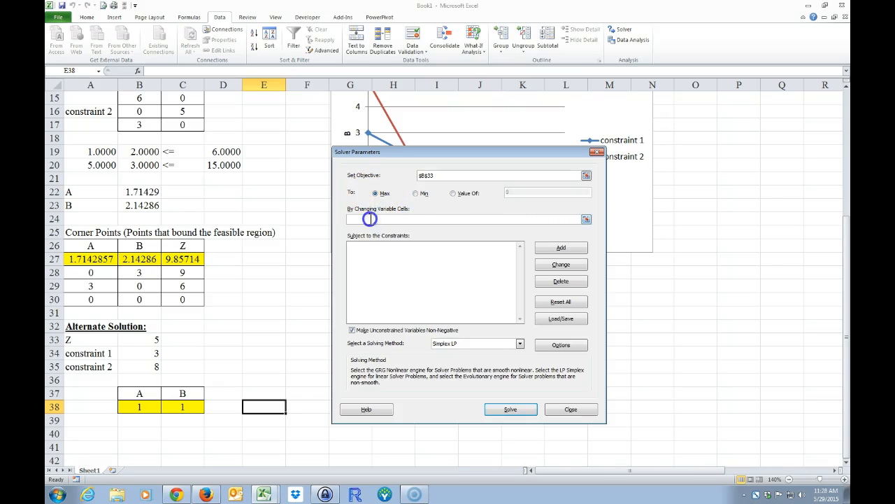
drag(140, 402, 175, 405)
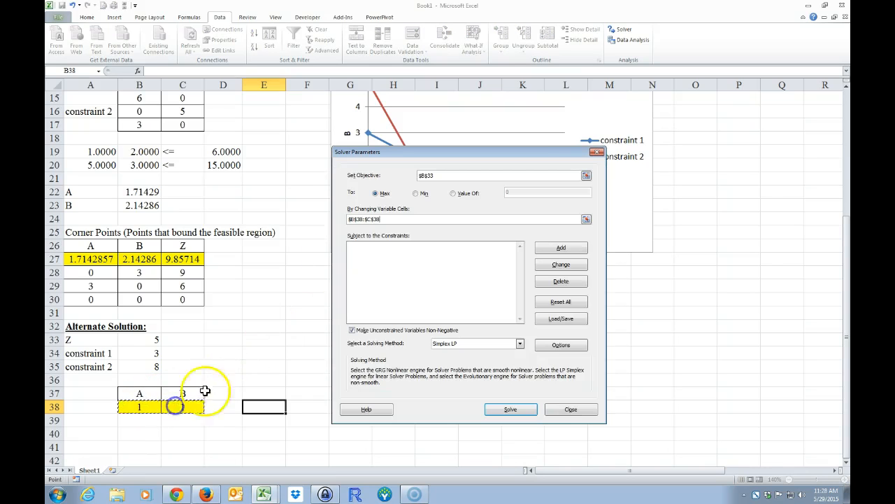
Add the Solver constraint that B34 is <= E4, keeping the dialog open for another constraint.
click(362, 251)
click(560, 249)
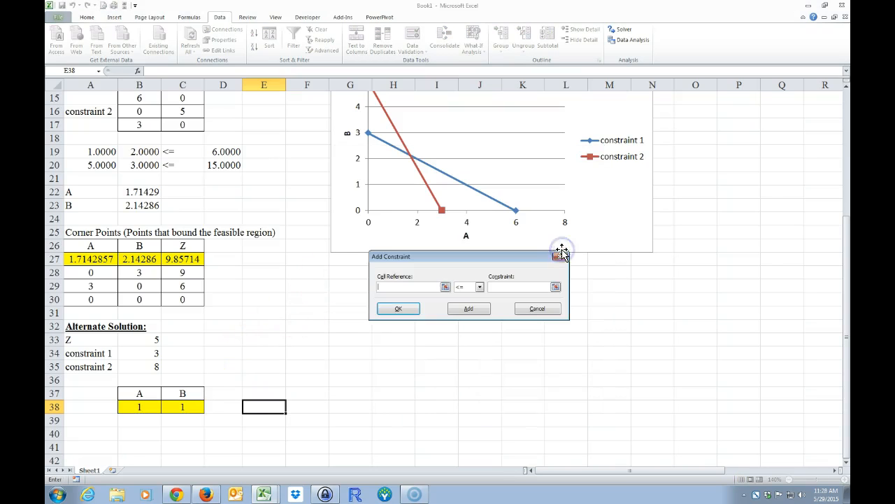
click(140, 354)
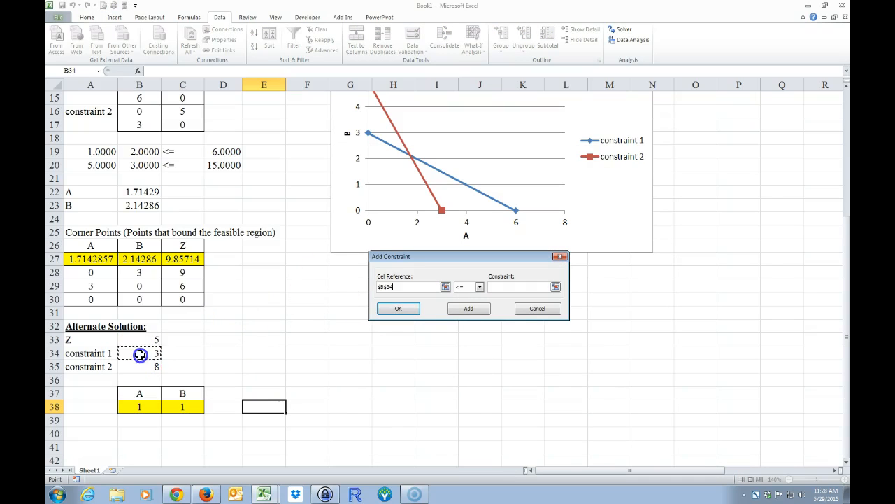
scroll(847, 295, up, 5)
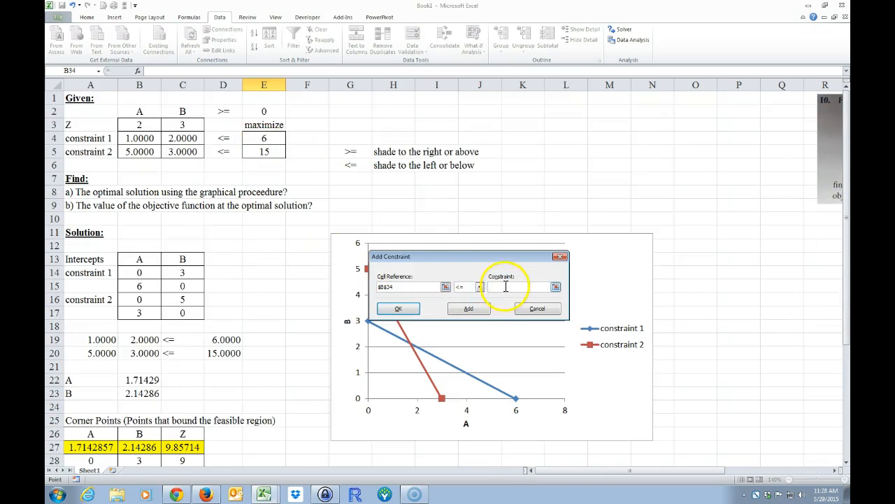
click(264, 138)
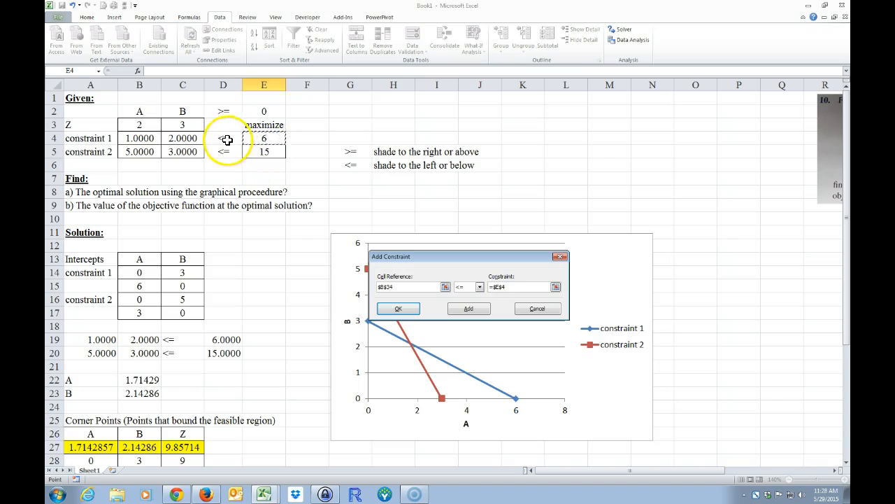
click(464, 310)
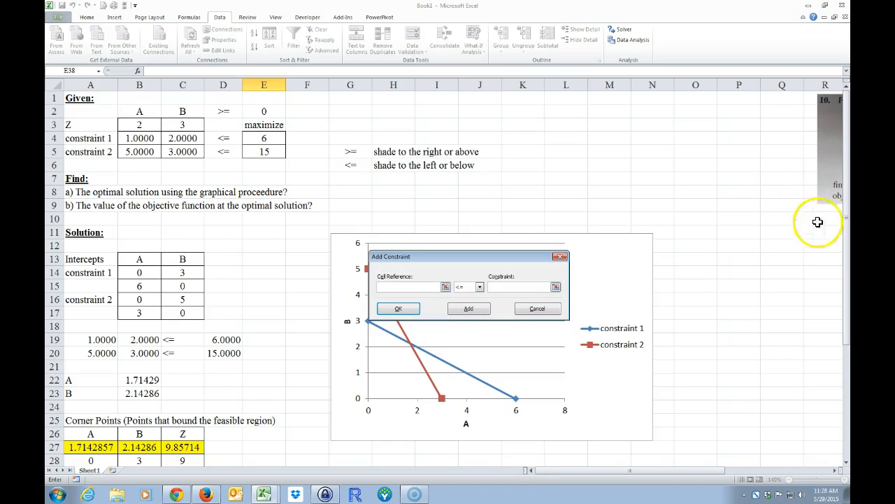
Add the second Solver constraint that B35 is <= E5 and return to the Solver parameters.
scroll(846, 224, down, 4)
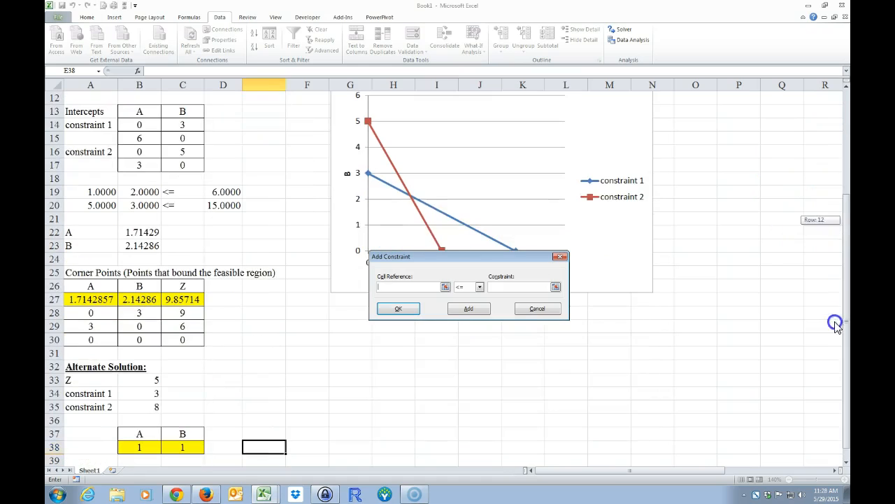
click(147, 406)
drag(847, 296, 846, 210)
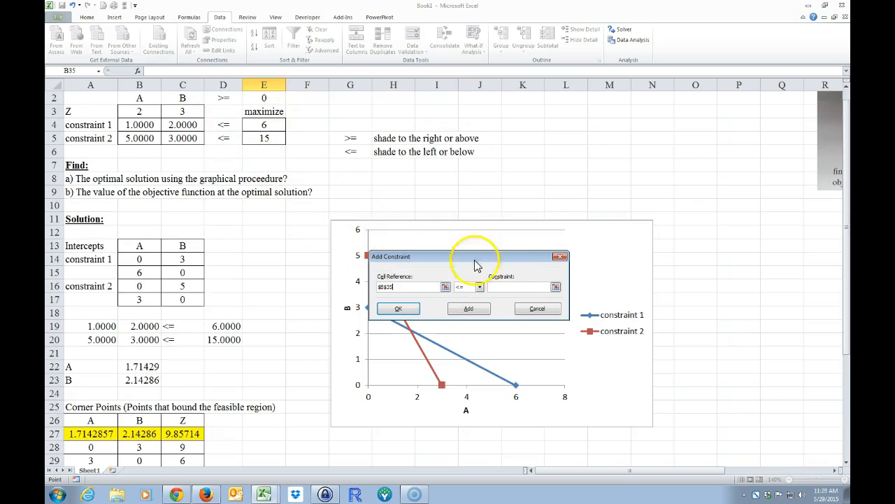
click(263, 138)
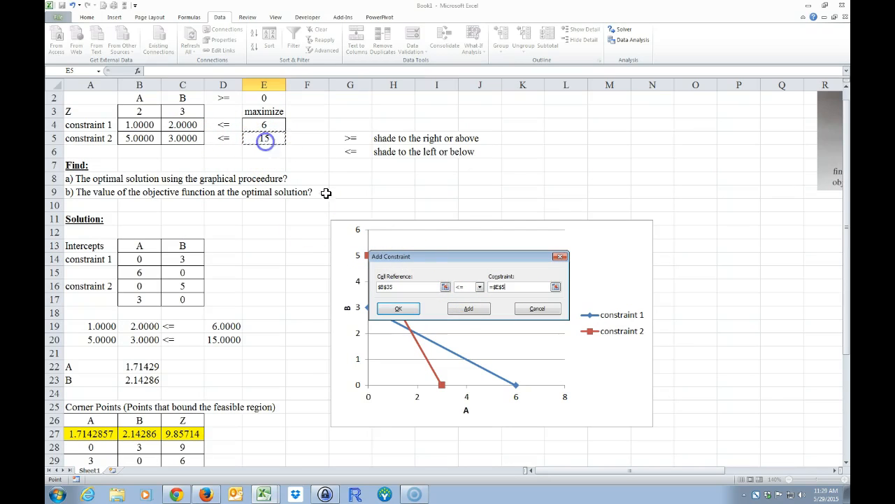
click(396, 310)
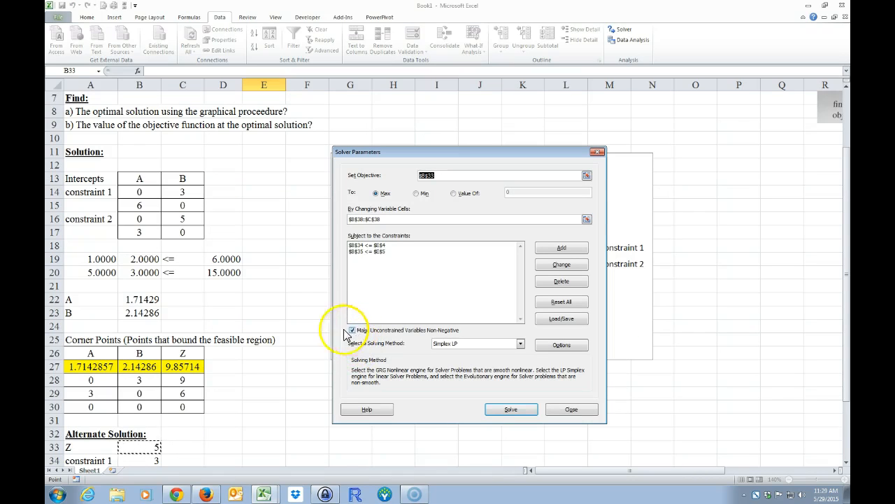
Try to solve using the Simplex LP method with B2:E2 as the objective.
scroll(263, 282, up, 2)
drag(143, 111, 264, 111)
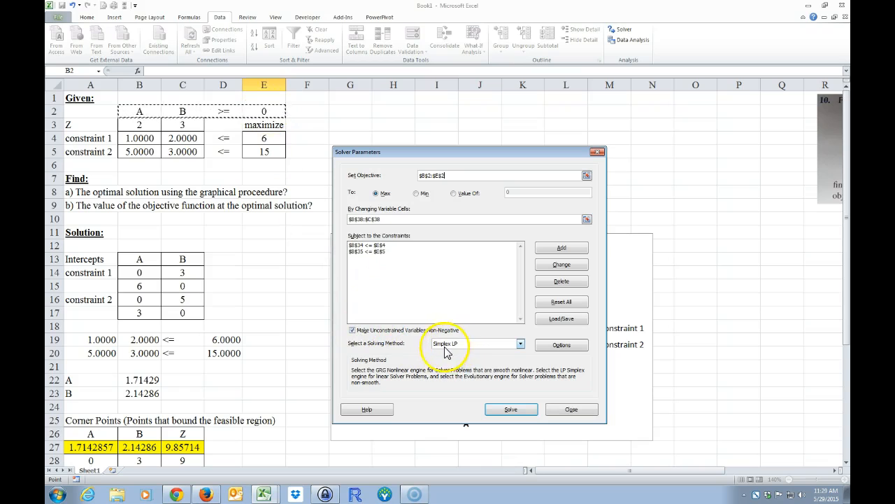
click(521, 343)
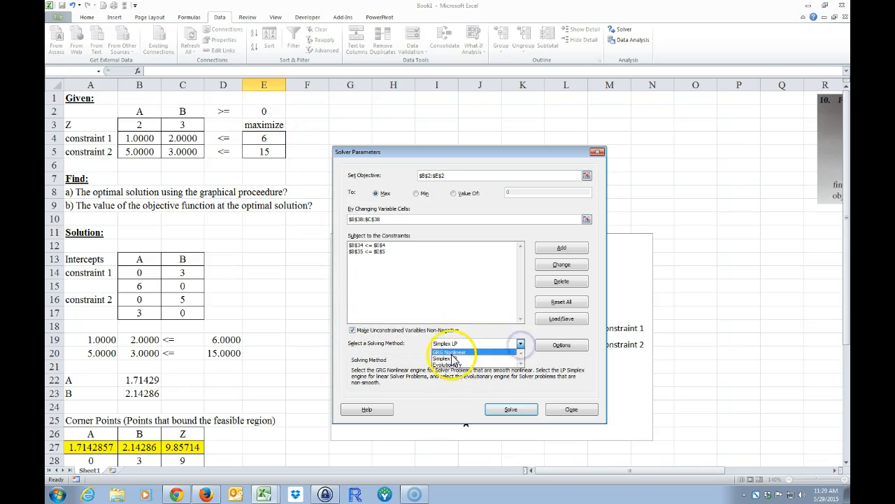
click(446, 358)
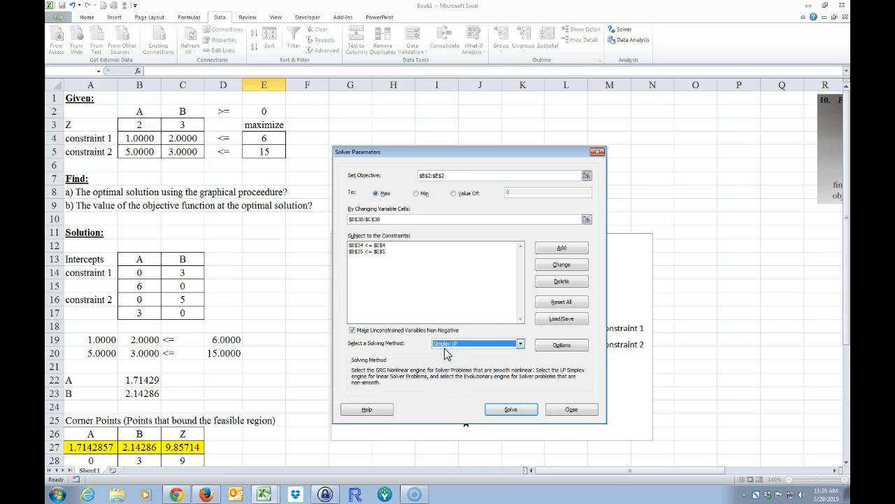
click(508, 413)
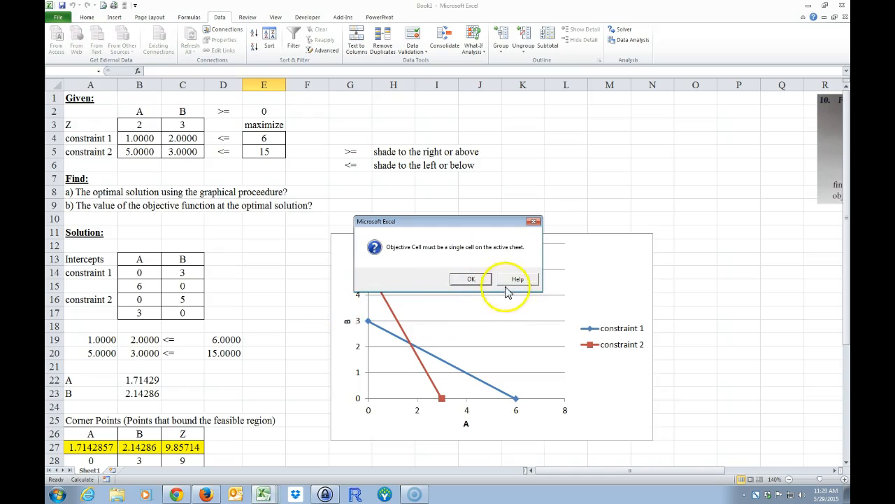
click(467, 279)
Replace the Solver objective reference with the Z cell B33 alone.
scroll(301, 314, down, 2)
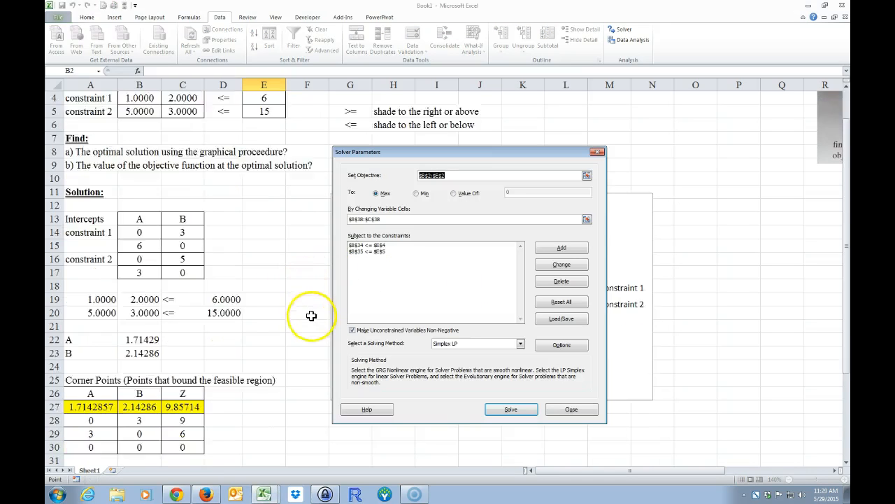
scroll(305, 344, down, 1)
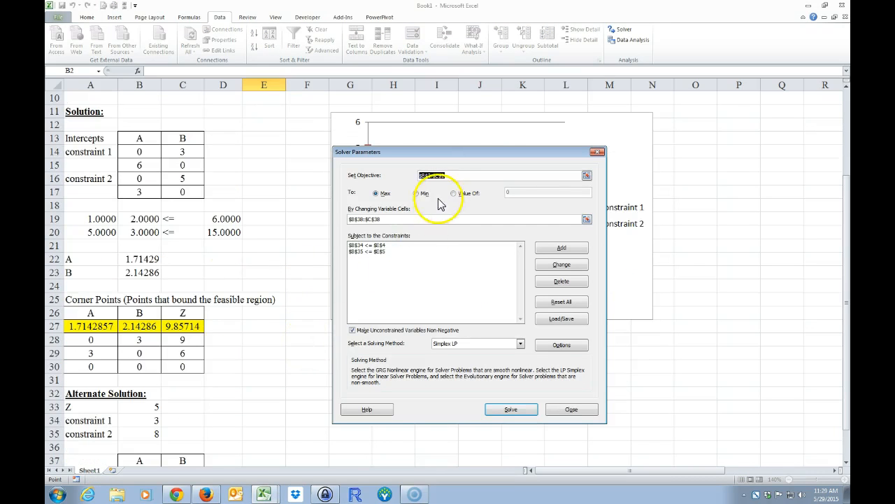
scroll(270, 335, down, 2)
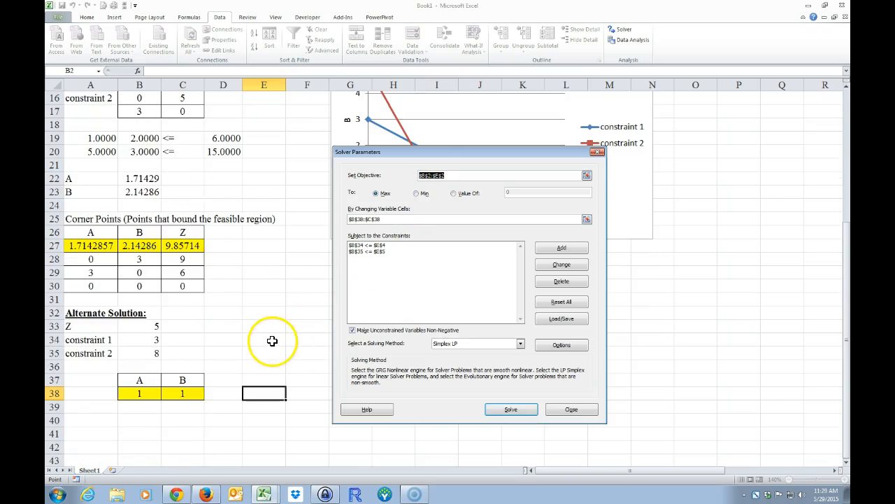
click(132, 327)
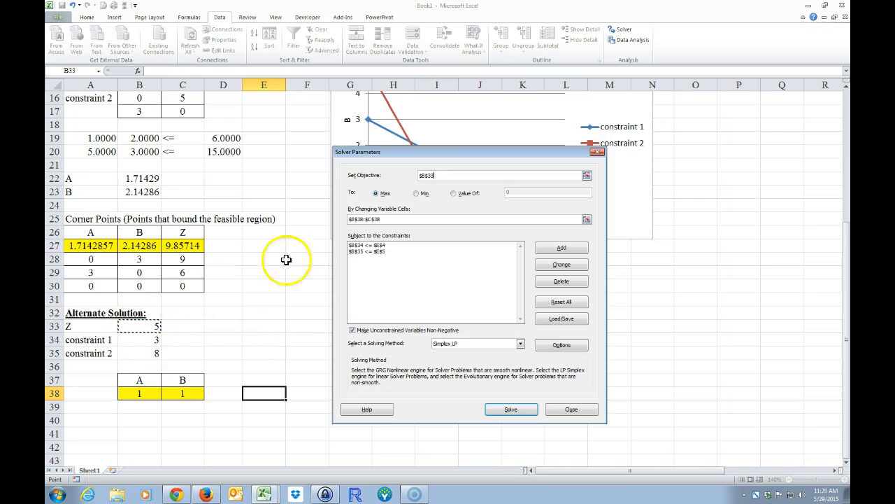
click(400, 178)
click(145, 326)
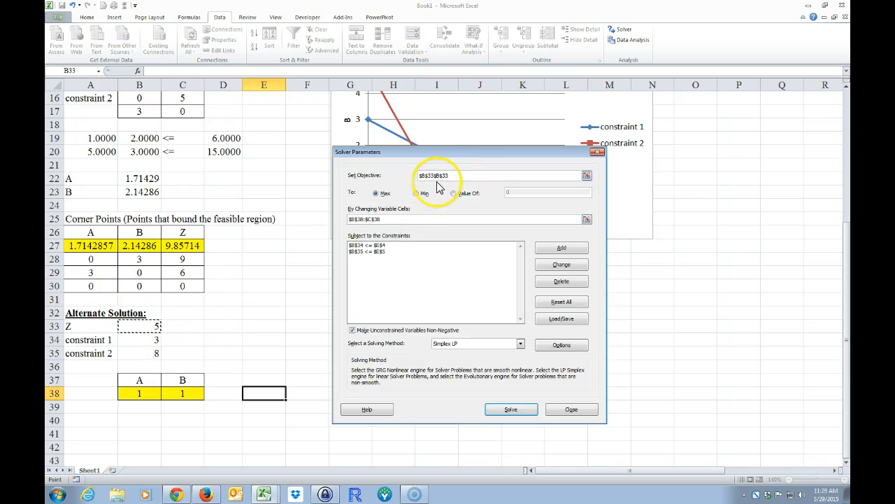
drag(452, 176, 354, 178)
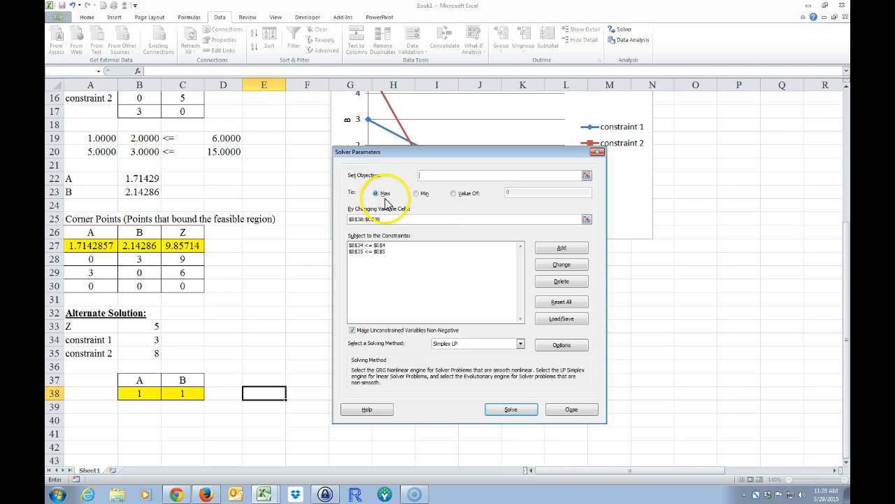
click(149, 326)
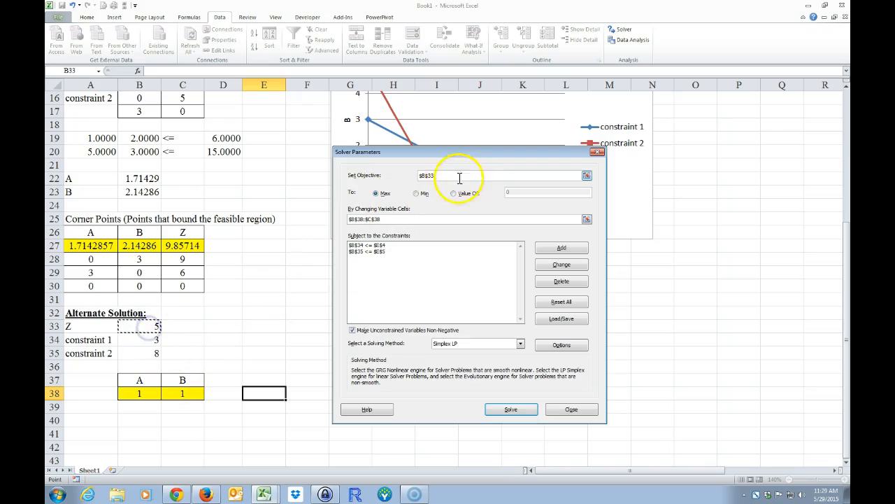
Reselect B38:C38 as the variable cells, solve the model and keep the Solver solution.
click(380, 219)
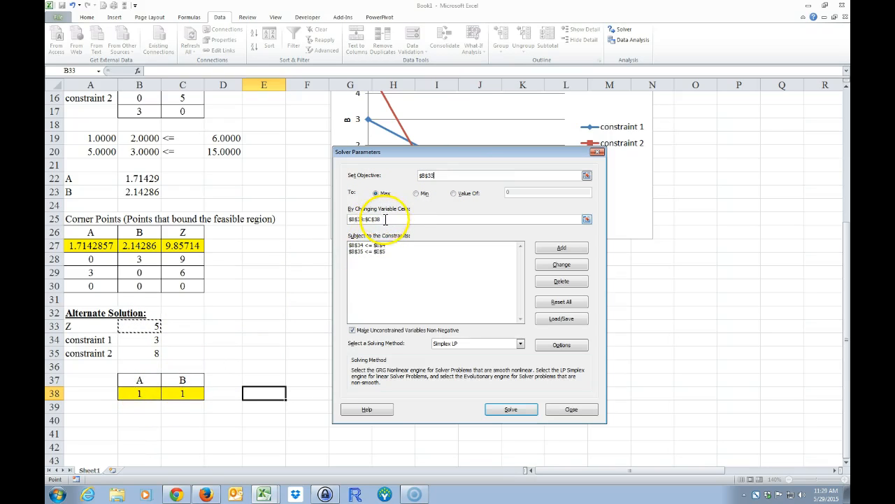
drag(144, 395, 168, 395)
click(510, 409)
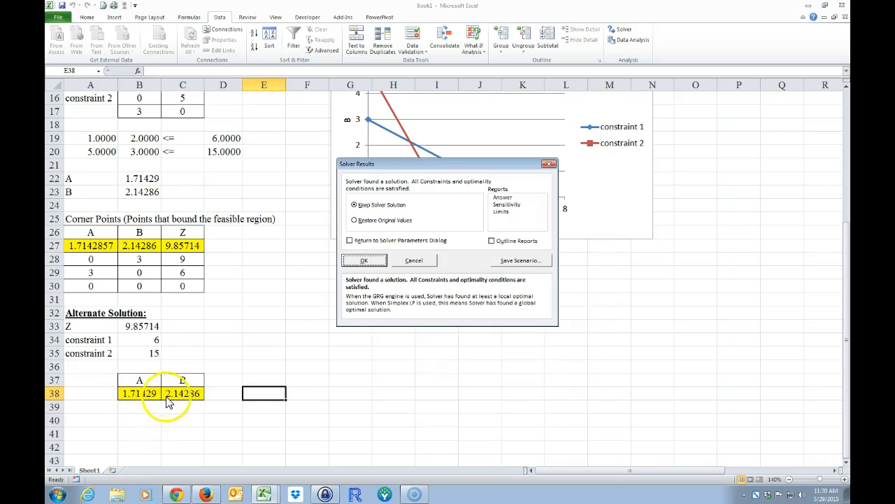
click(358, 260)
Highlight the Z label and its value in A33:B33 with a yellow fill.
drag(140, 393, 192, 393)
drag(70, 326, 140, 326)
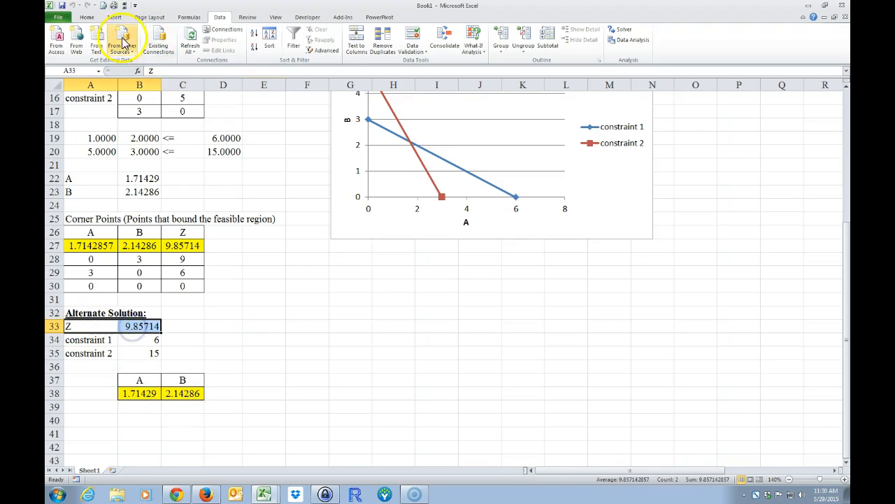
click(86, 17)
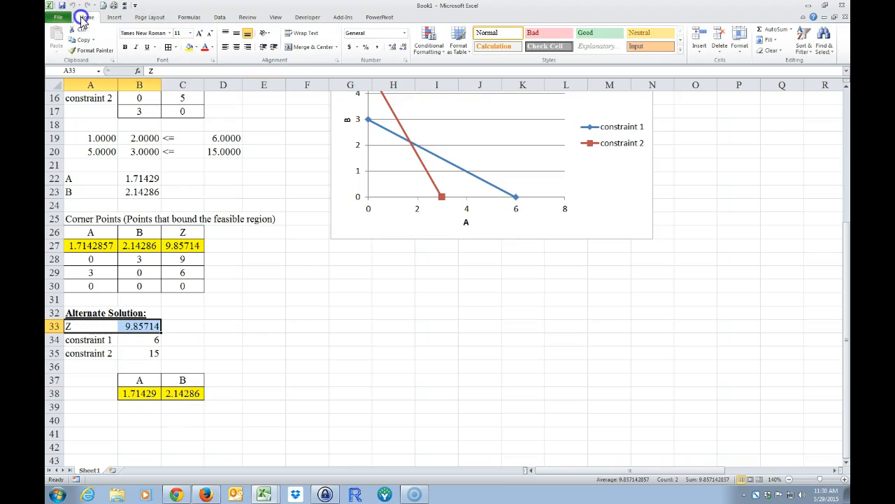
click(189, 46)
click(262, 299)
Compare the corner-point optimum in row 27 with the alternate Solver solution in A33:C38.
scroll(270, 300, up, 1)
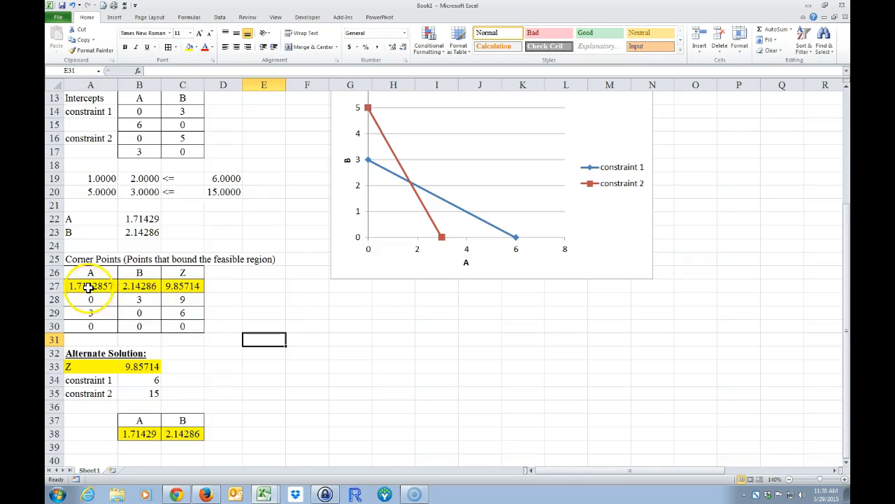
drag(82, 287, 168, 290)
click(263, 367)
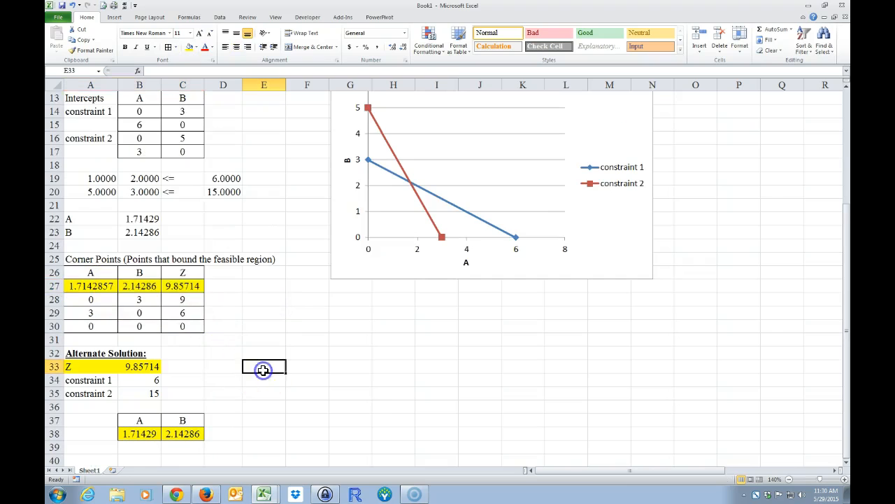
scroll(263, 368, up, 4)
scroll(133, 305, down, 5)
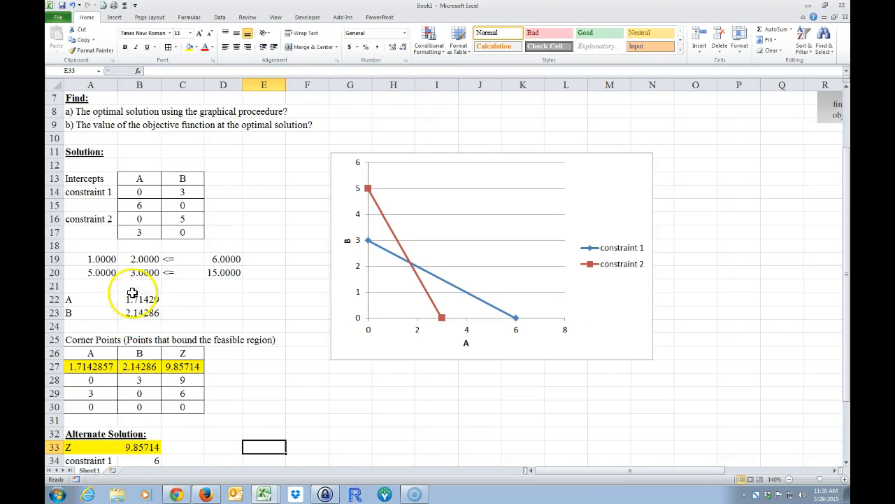
drag(104, 326, 198, 396)
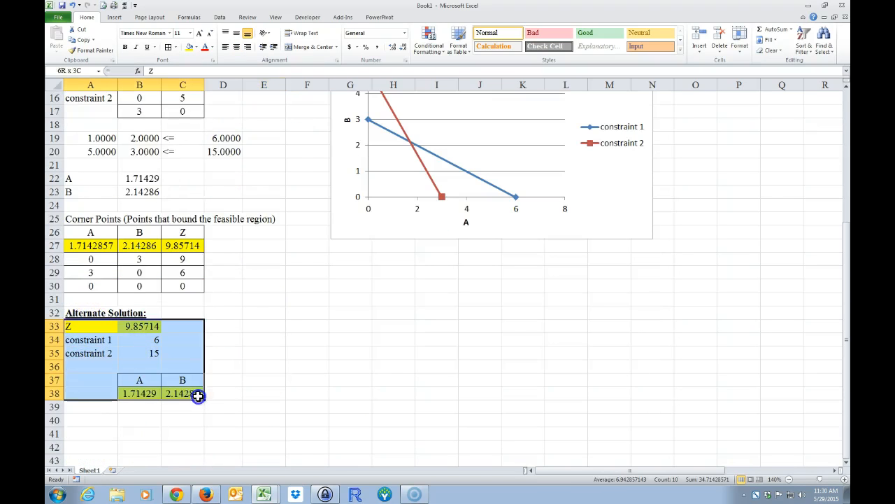
scroll(294, 374, up, 5)
scroll(294, 378, down, 5)
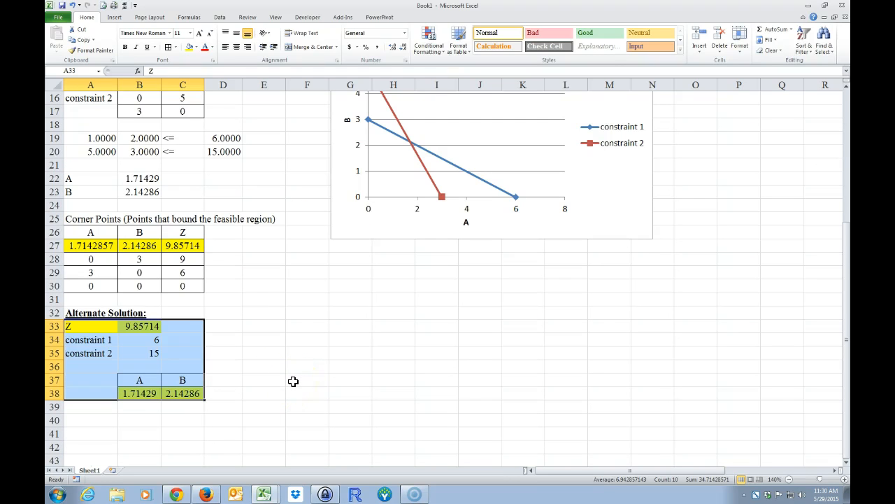
Compare the intersection values in B22:B23 with the chart's crossing point and the Solver results in B38:C38 and B33.
scroll(293, 381, up, 2)
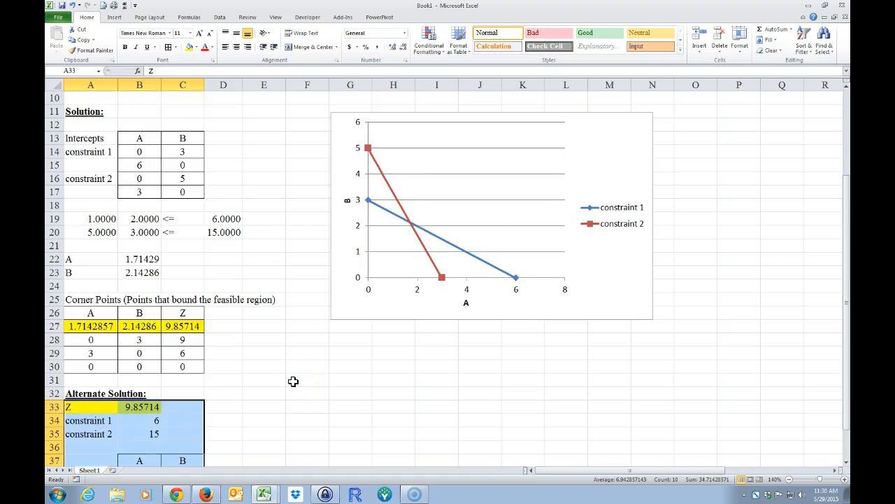
scroll(294, 381, down, 1)
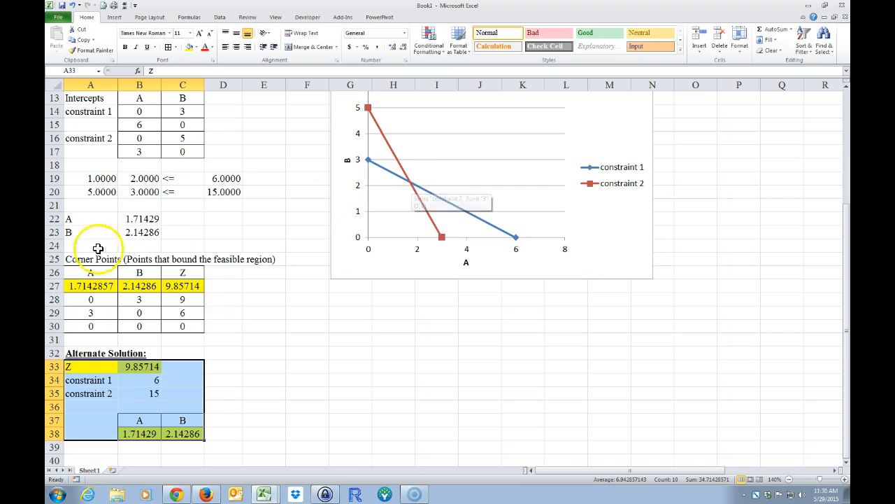
drag(138, 219, 135, 231)
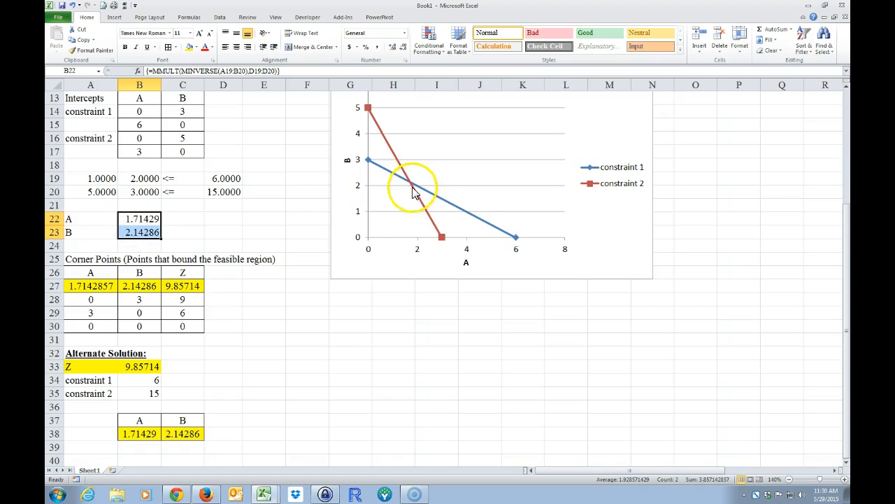
drag(143, 431, 190, 433)
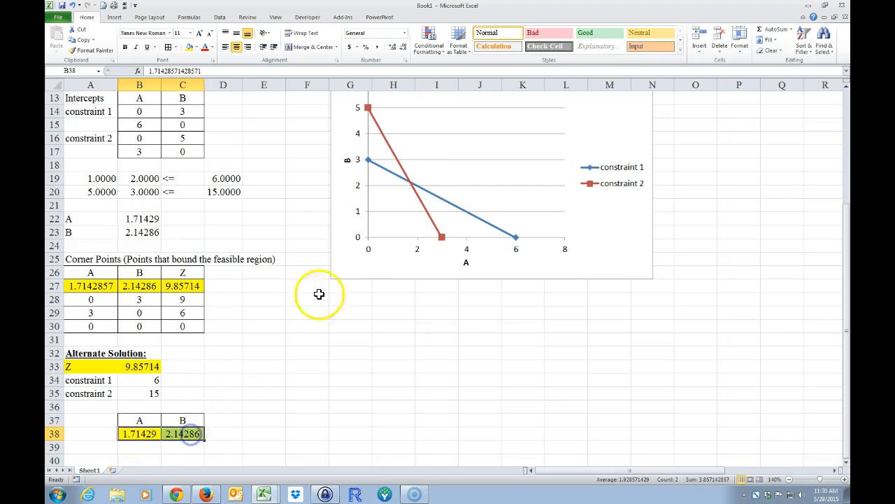
click(139, 369)
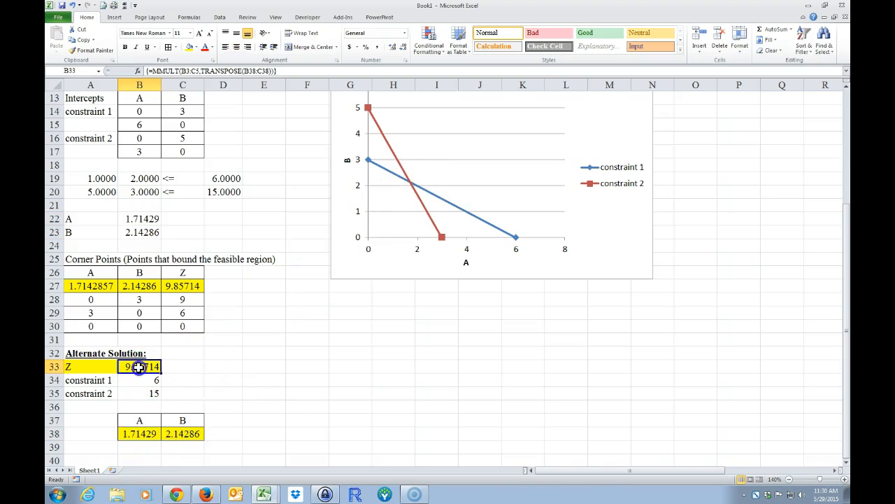
drag(137, 432, 178, 434)
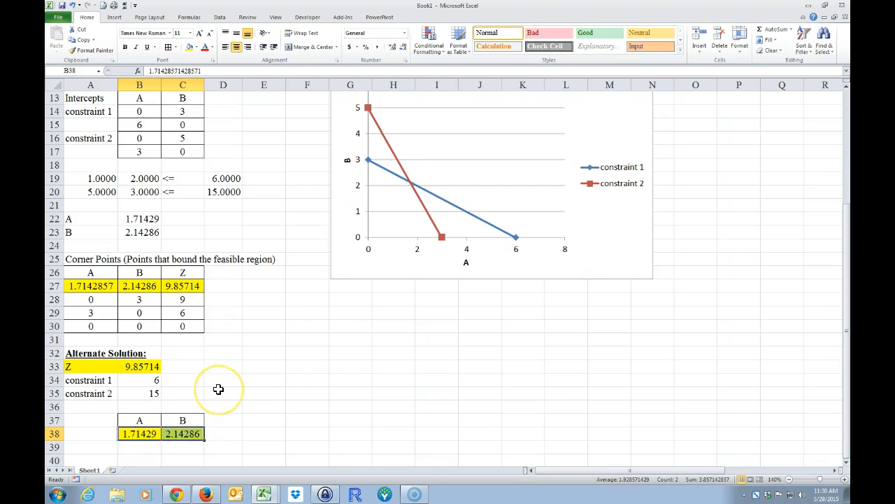
Check the Z value in B33 by relating the solved A and B in B38:C38 to the given coefficients.
scroll(218, 389, up, 4)
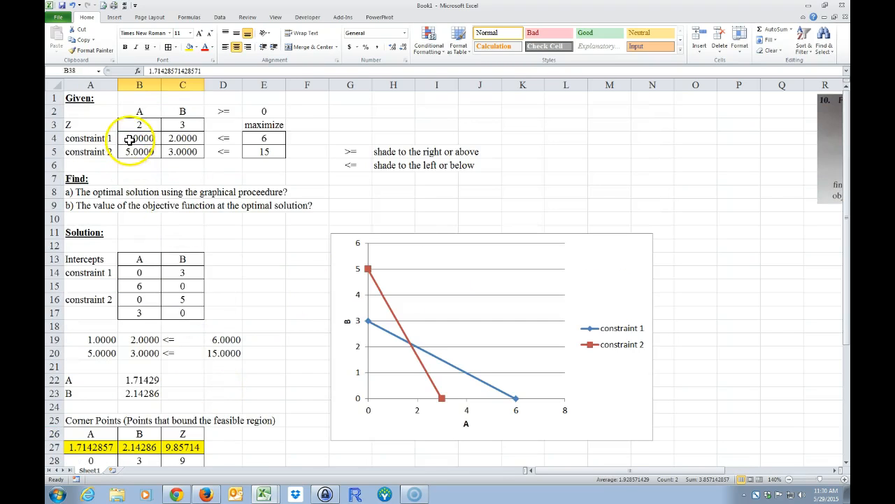
scroll(279, 390, down, 4)
scroll(180, 421, up, 4)
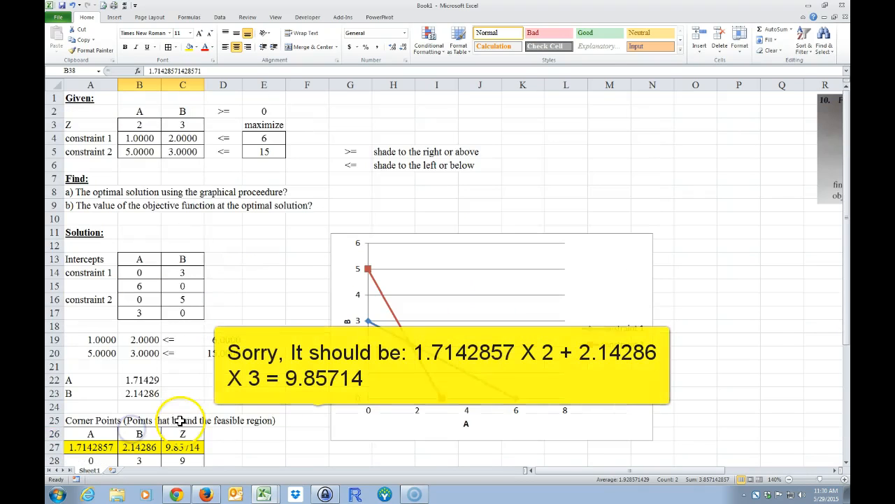
click(136, 139)
scroll(136, 140, down, 4)
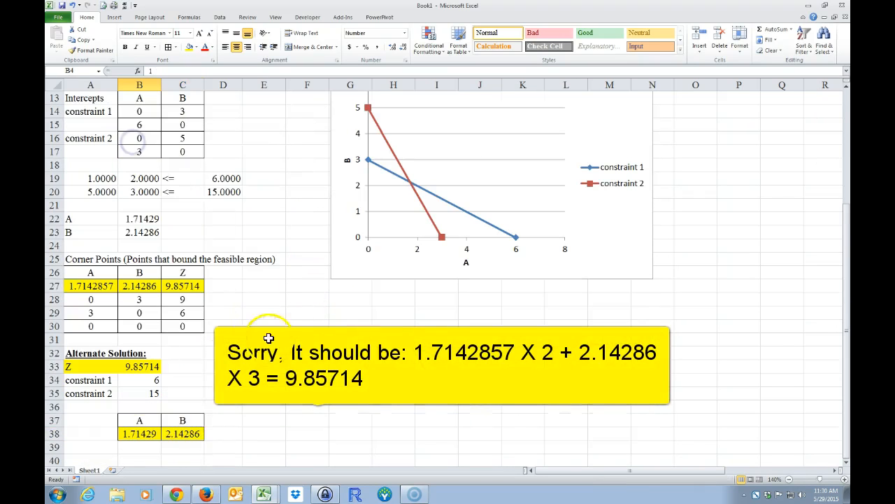
click(177, 433)
scroll(256, 420, up, 4)
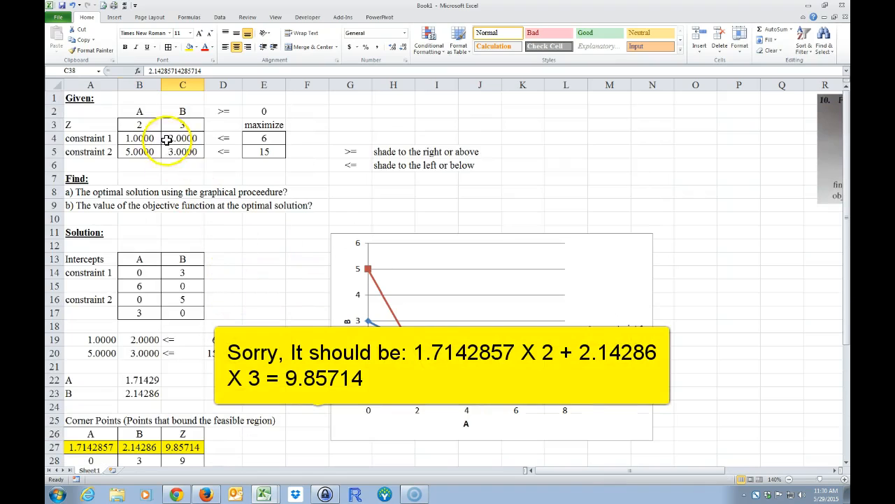
scroll(252, 301, down, 4)
click(141, 367)
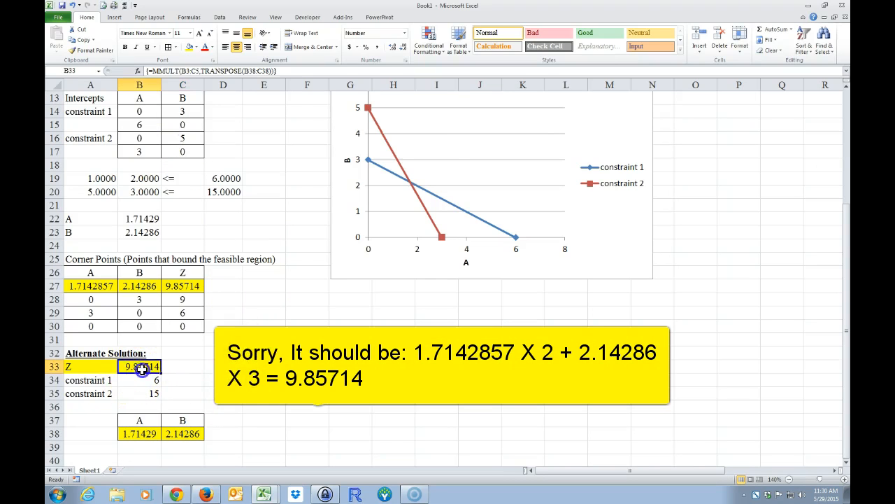
Review the maximize objective row A3:E3 against the Z results of the corner-point and alternate solutions.
scroll(227, 378, up, 4)
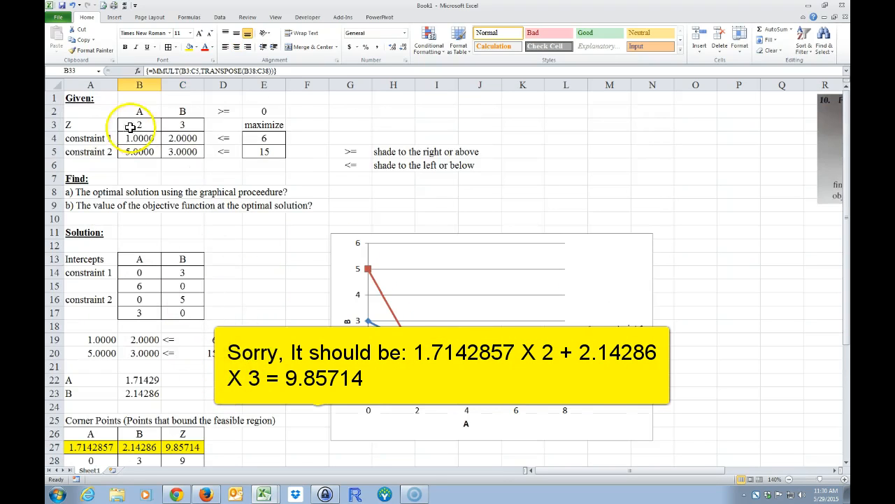
drag(80, 127, 245, 116)
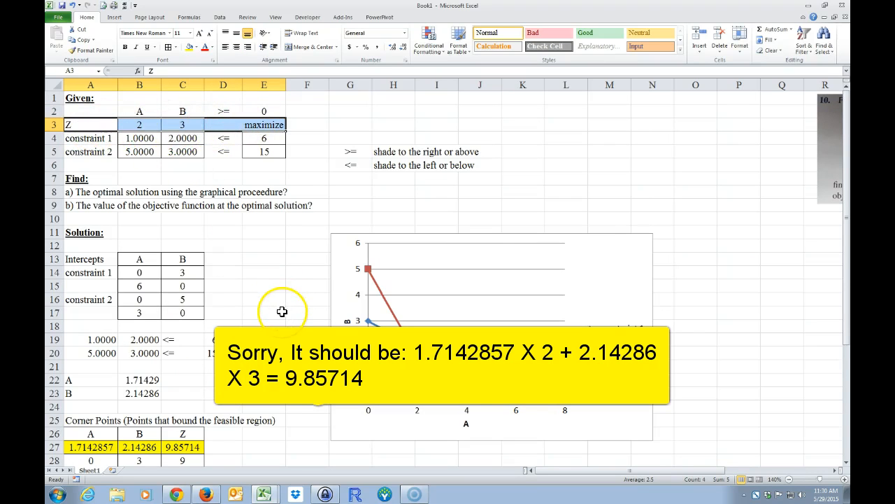
scroll(283, 315, down, 4)
scroll(291, 350, up, 4)
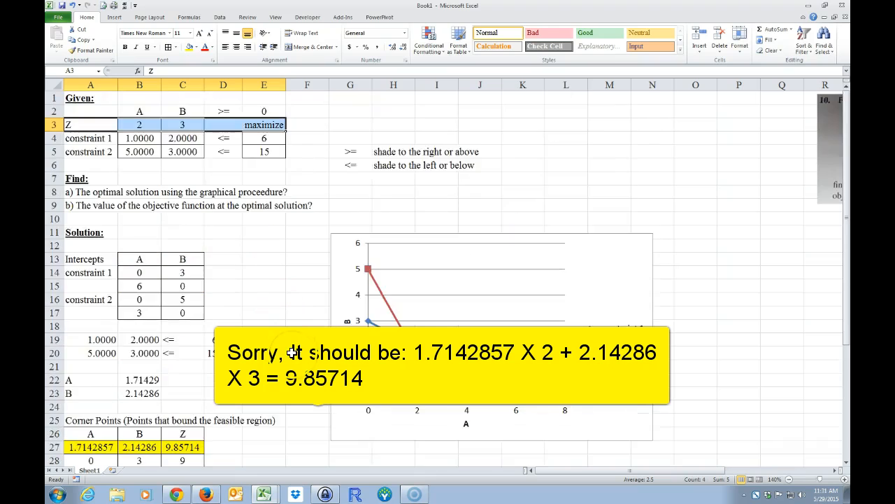
scroll(291, 352, down, 5)
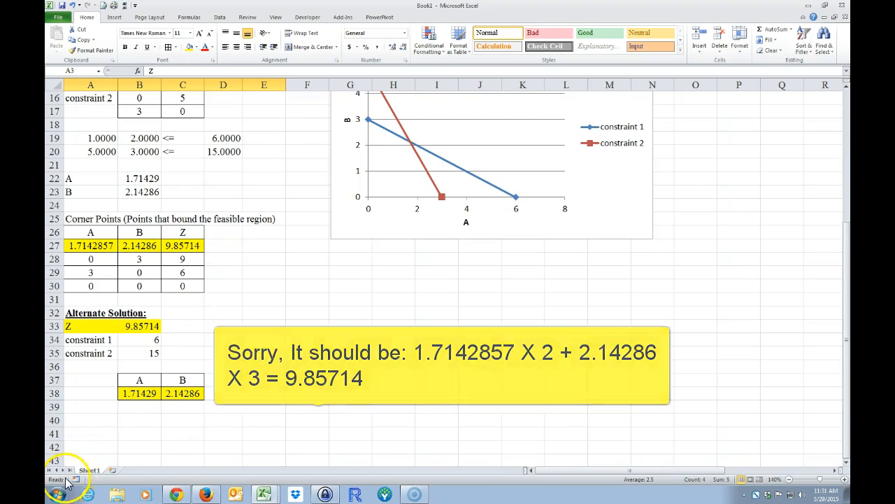